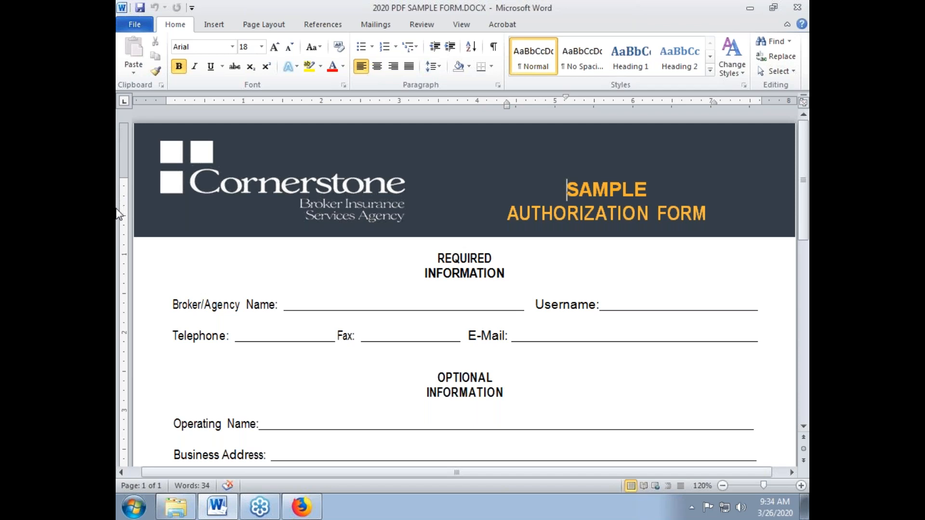
Retype the letters 'Br' at the start of the word Broker in the form
scroll(119, 217, down, 7)
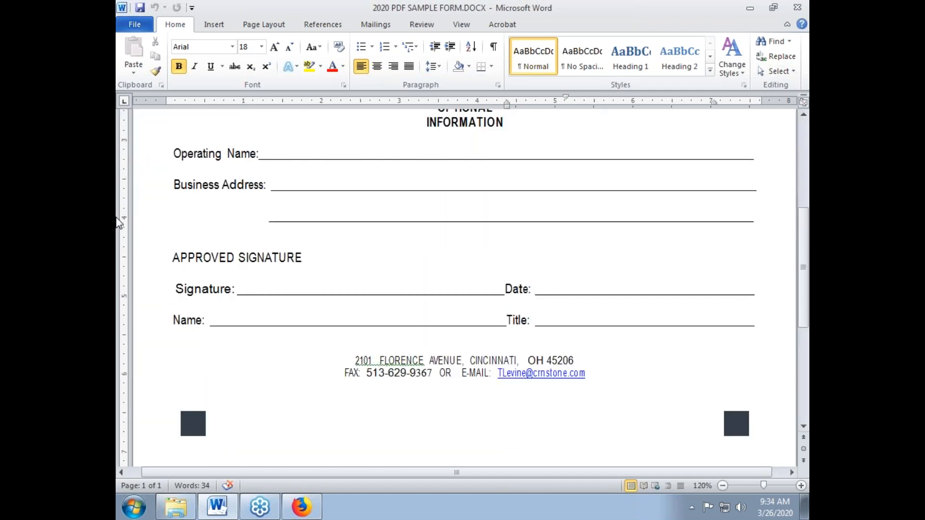
scroll(119, 227, up, 7)
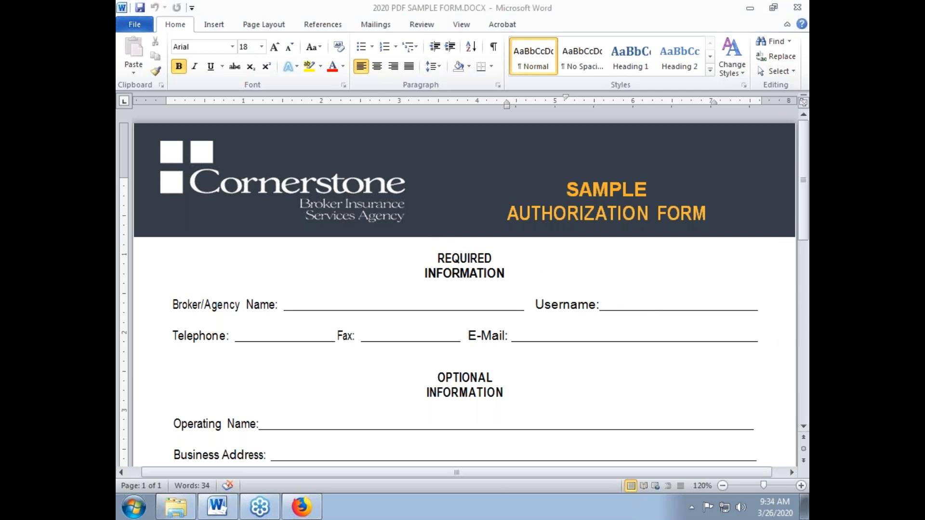
click(282, 274)
scroll(308, 271, down, 3)
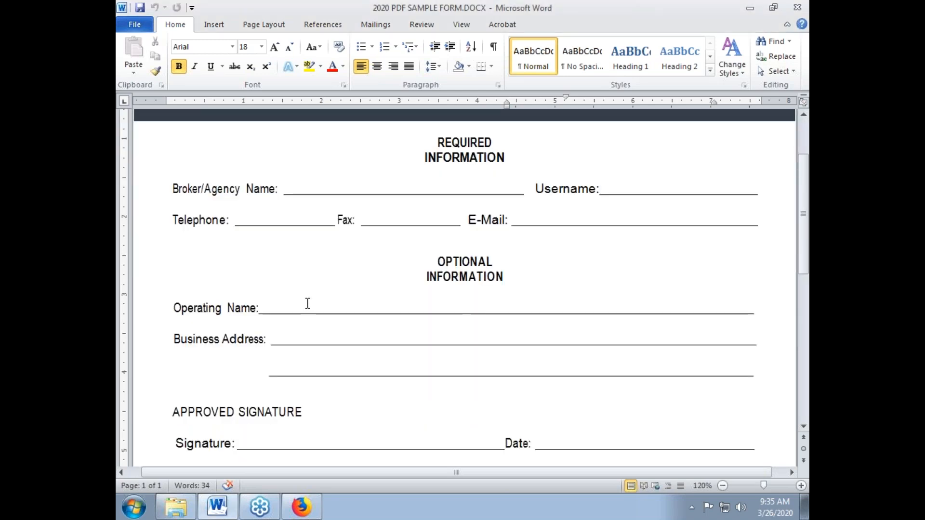
scroll(308, 302, up, 3)
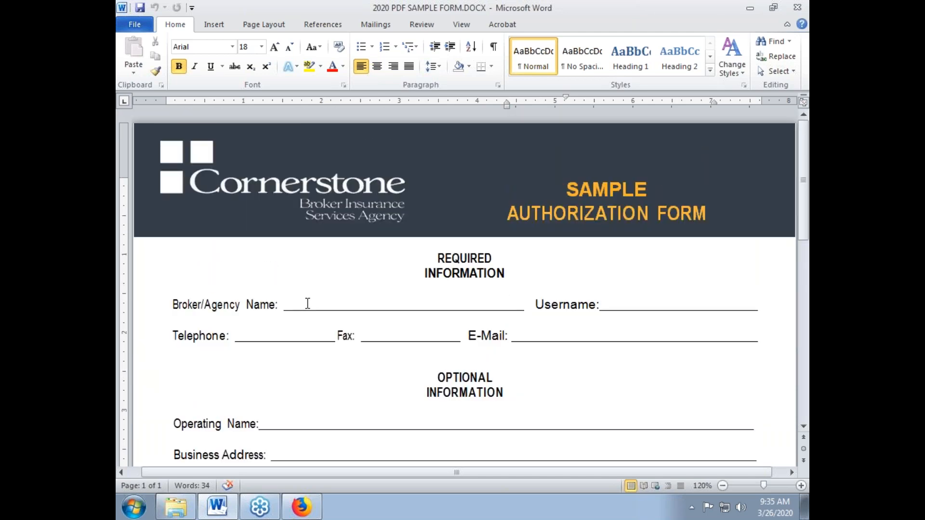
click(183, 296)
key(BackSpace)
key(BackSpace)
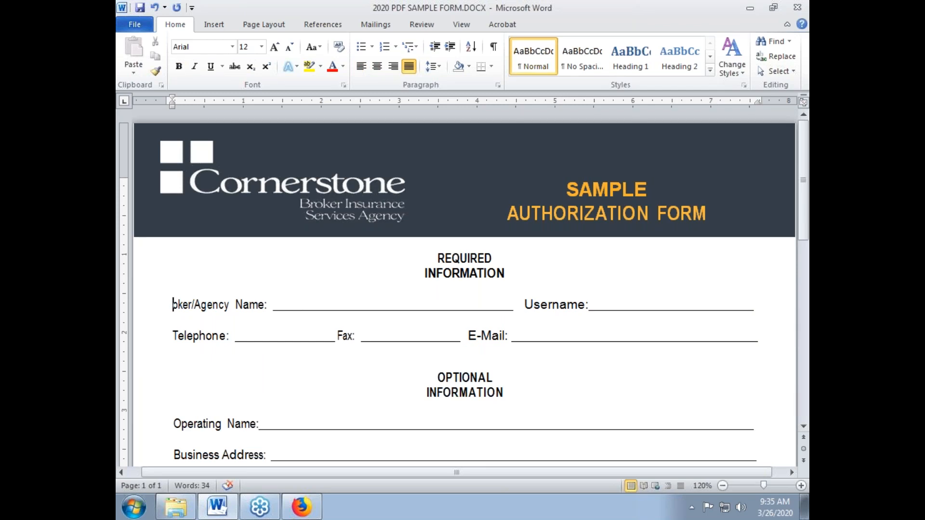
text(bR)
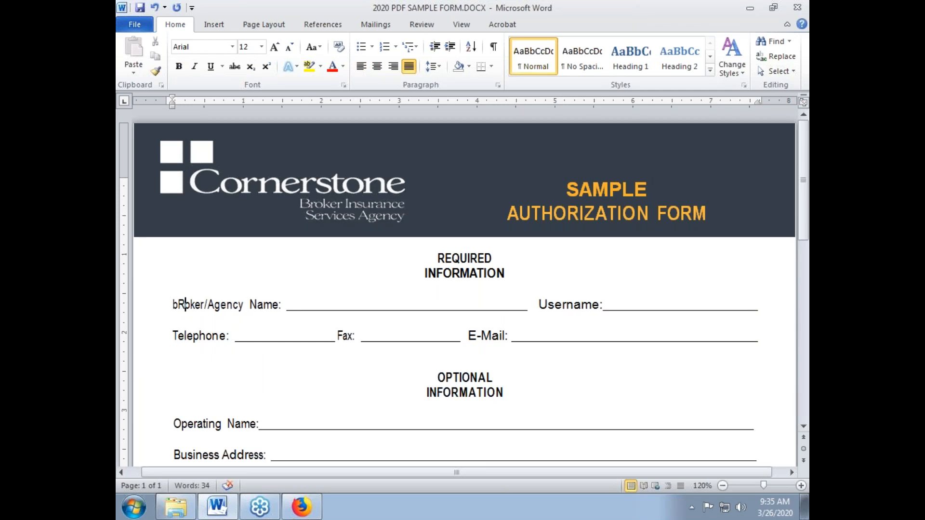
key(BackSpace)
key(BackSpace)
text(B)
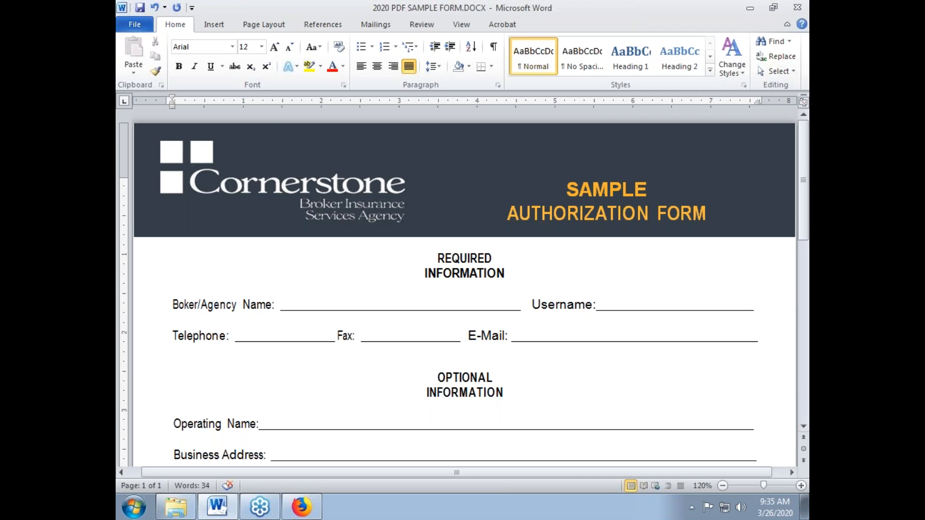
text(r)
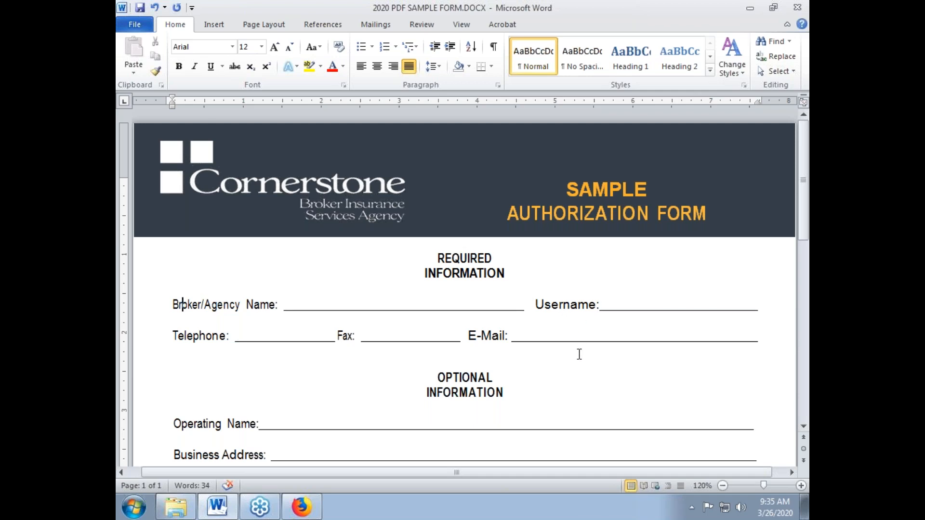
scroll(583, 366, down, 3)
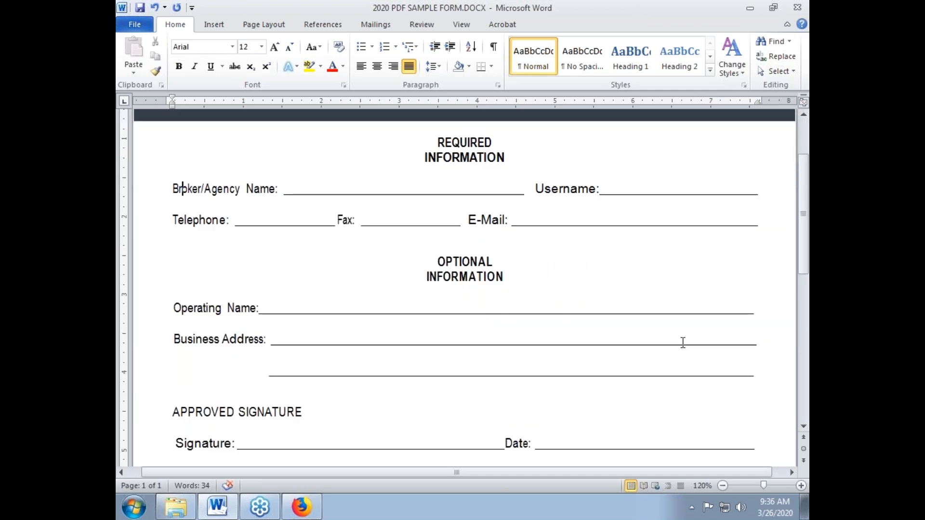
scroll(577, 366, up, 3)
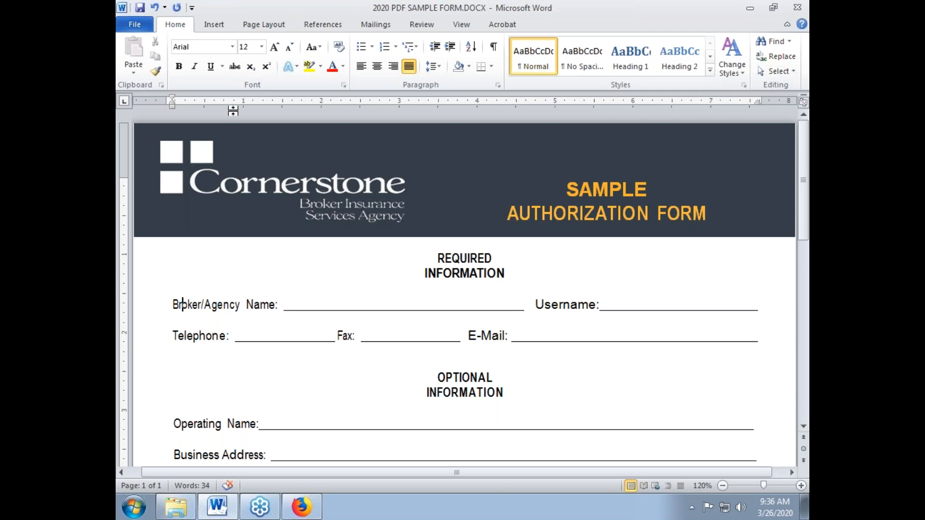
Start Save as Adobe PDF, save the document when prompted, then cancel the PDF conversion
click(139, 25)
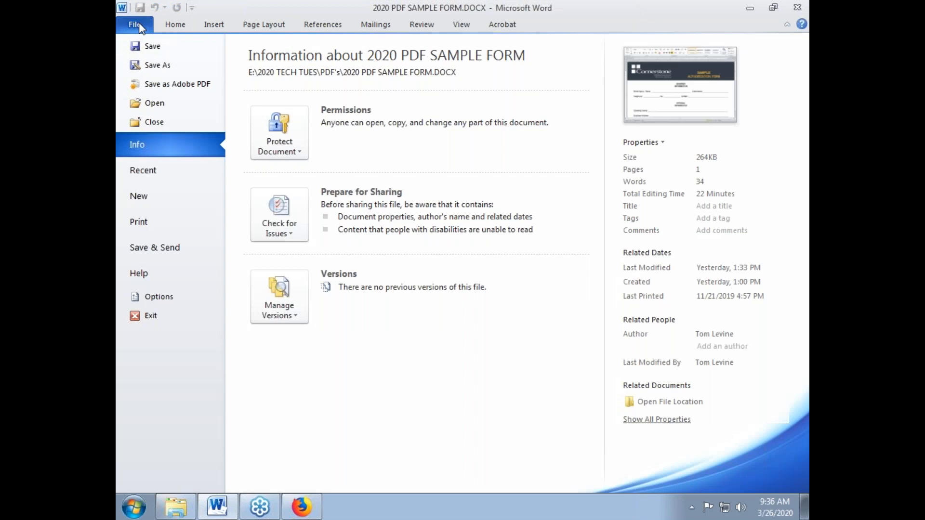
click(177, 86)
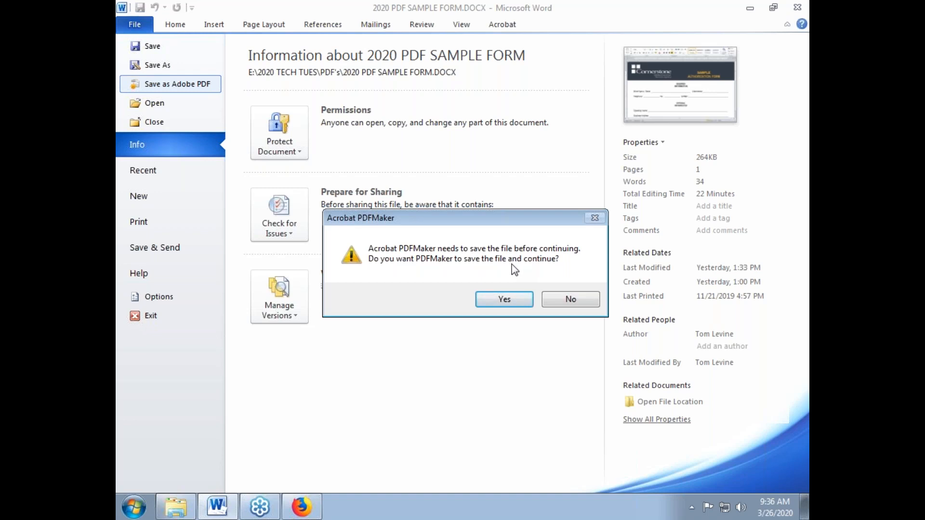
click(514, 299)
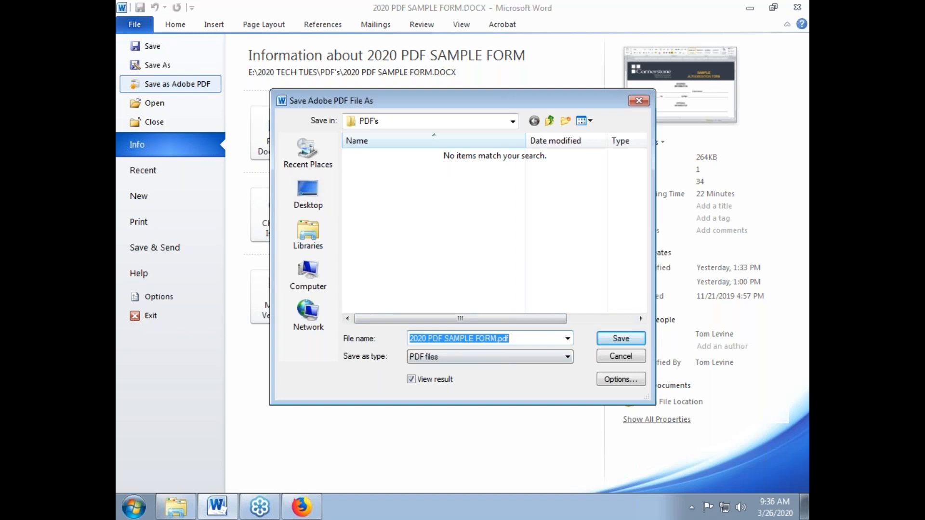
click(615, 357)
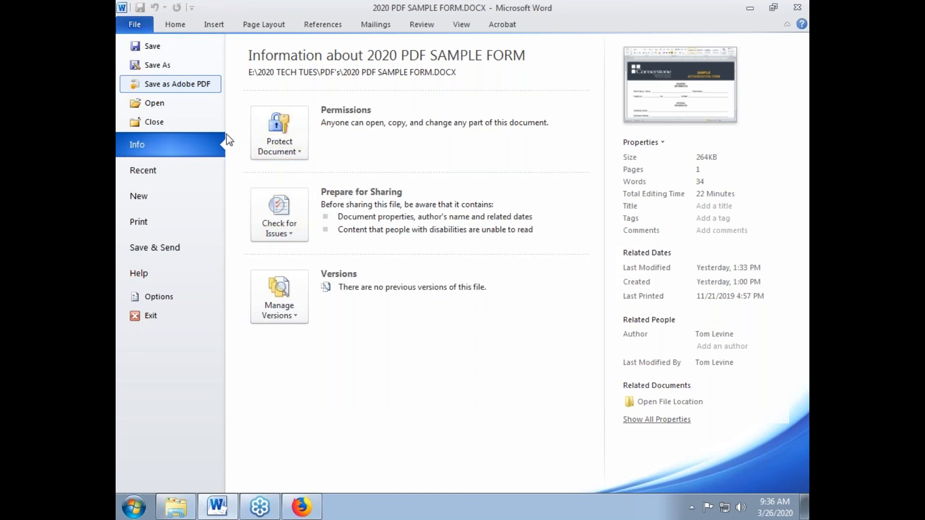
Save the document, then publish it as '2020 PDF SAMPLE FORM.pdf' in PDF format
click(148, 47)
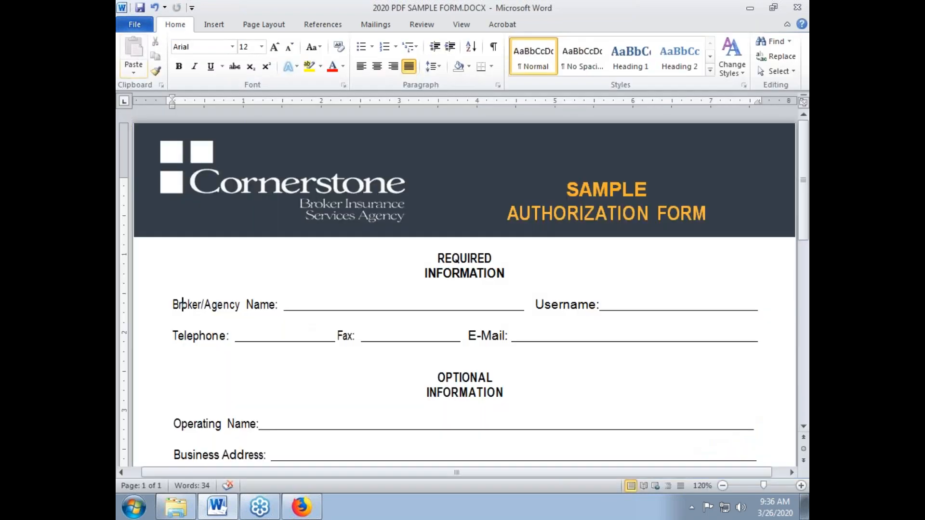
click(127, 27)
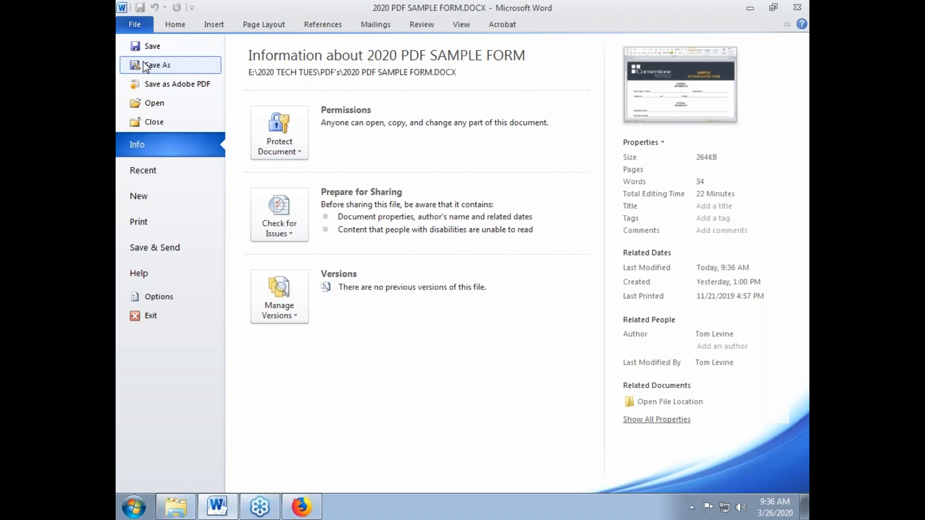
click(145, 66)
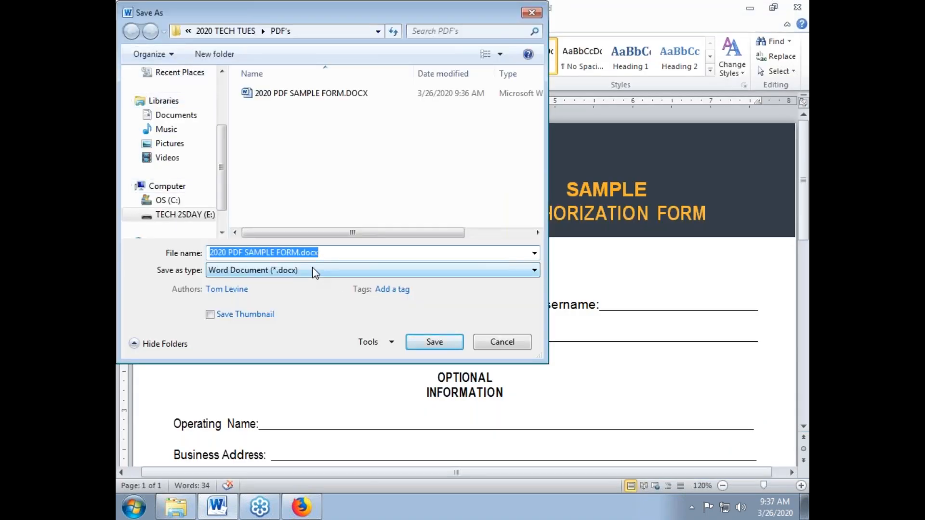
click(313, 273)
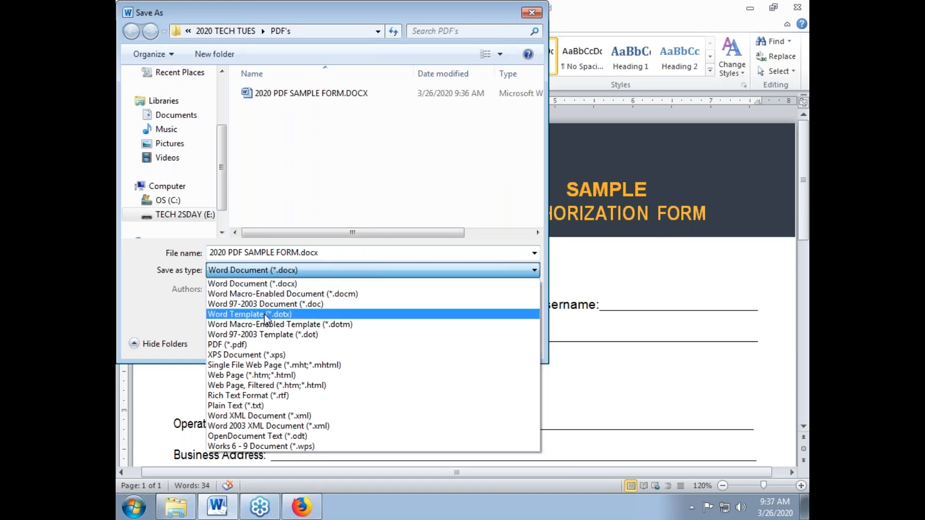
click(250, 345)
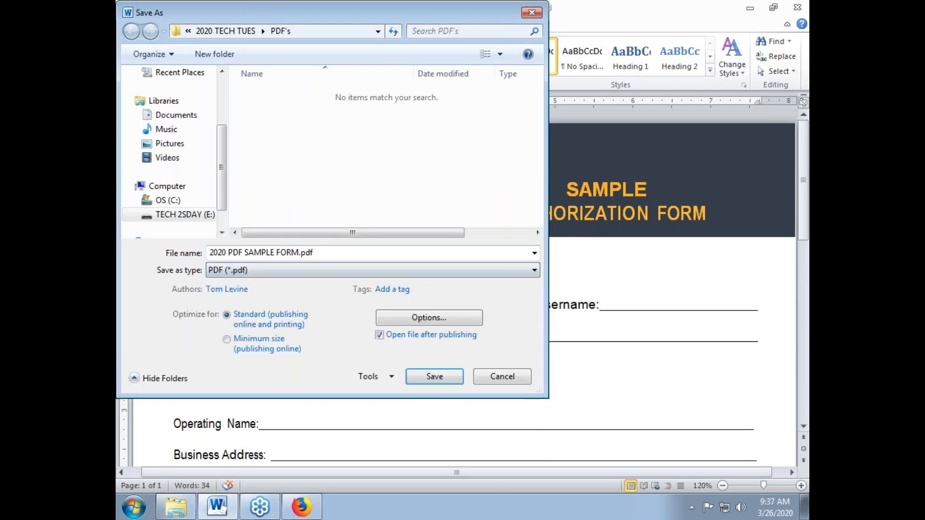
click(447, 377)
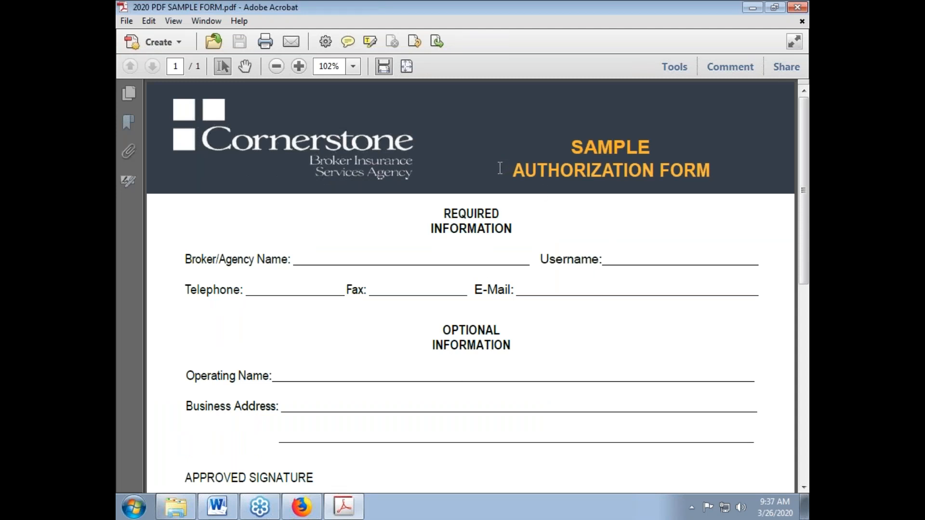
drag(508, 9, 487, 3)
drag(260, 257, 777, 475)
scroll(644, 369, down, 10)
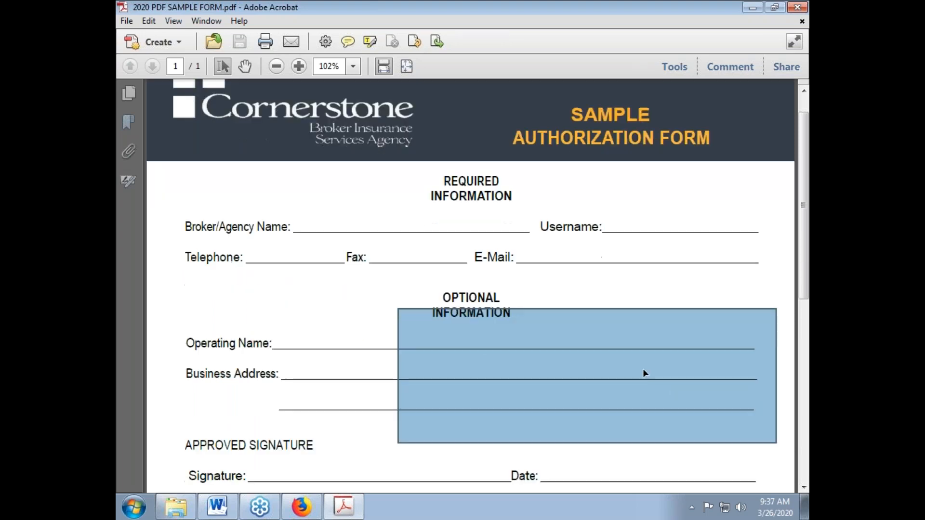
scroll(644, 375, up, 6)
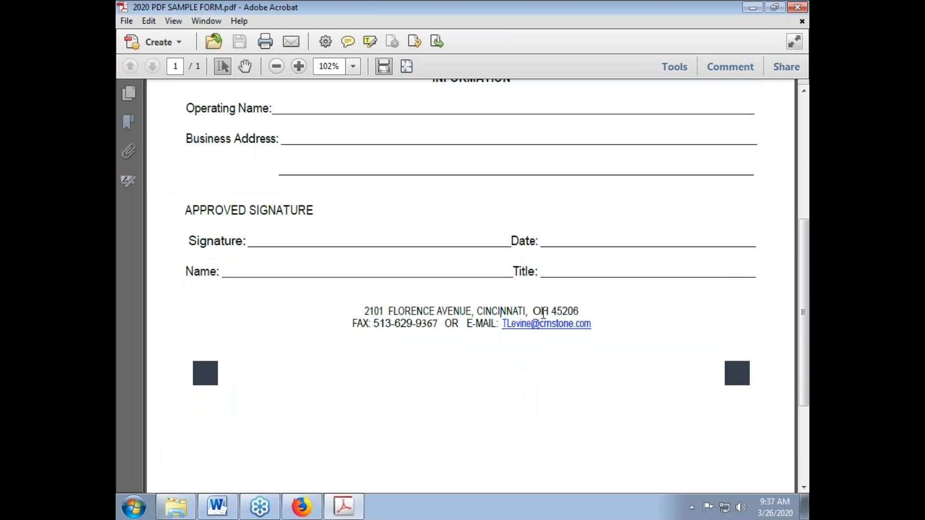
Strike through part of the footer street and city text, then return to the page top
key(shift+Left)
key(shift+Left)
key(shift+Left)
key(shift+Left)
key(shift+Left)
key(shift+Left)
key(shift+Left)
key(shift+Left)
key(shift+Left)
key(shift+Left)
key(shift+Left)
key(shift+Left)
key(shift+Right)
key(shift+Right)
key(shift+Right)
key(shift+Right)
key(shift+Right)
key(shift+Right)
key(shift+Right)
key(shift+Right)
key(shift+Right)
key(shift+Right)
key(shift+Right)
key(shift+Right)
key(shift+Right)
key(shift+Right)
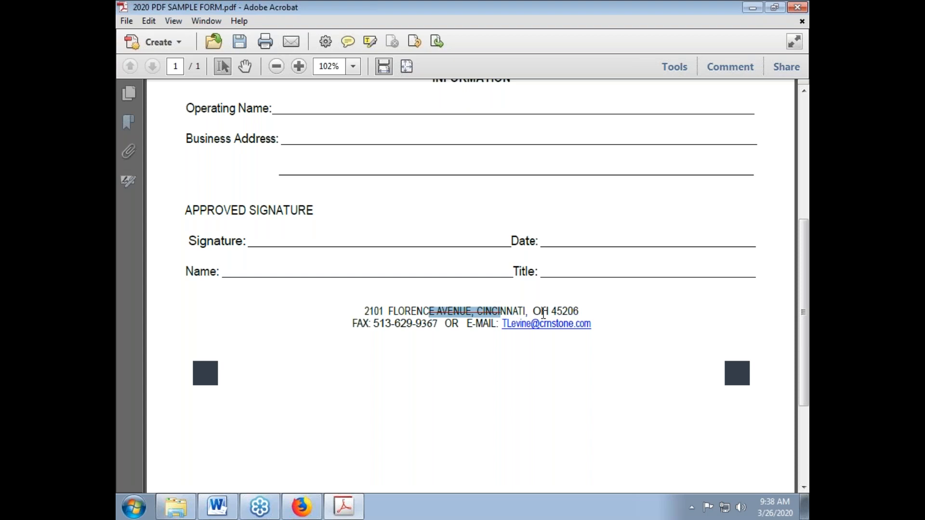
key(Right)
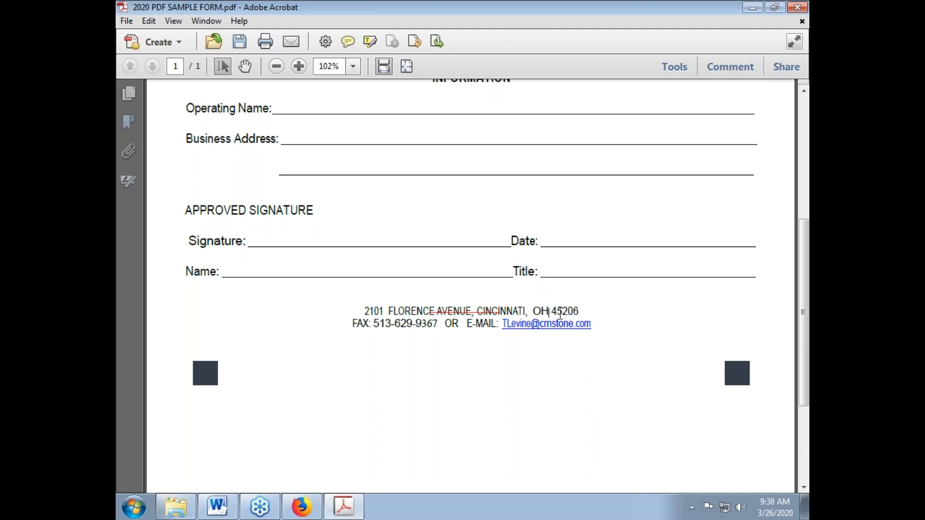
scroll(564, 314, up, 5)
scroll(565, 314, up, 3)
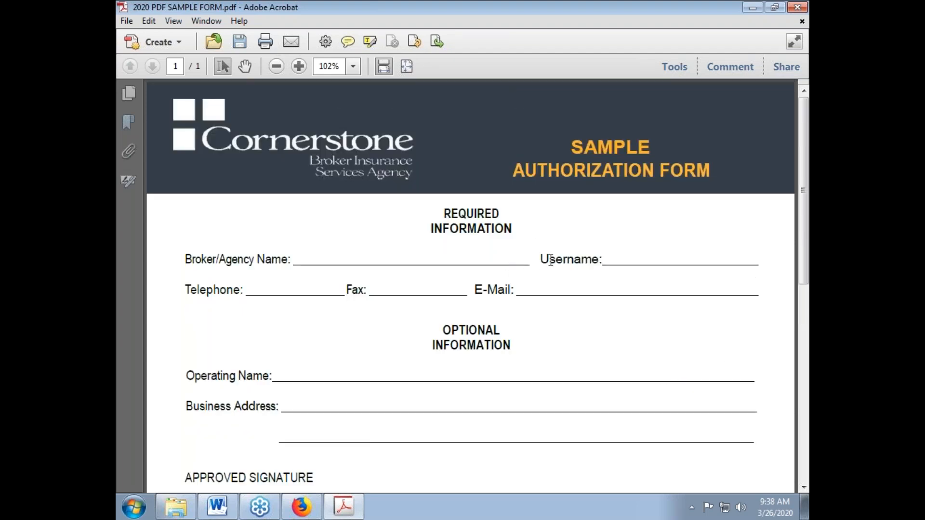
Attach a 'Change this to Agent Name' sticky note beside Broker/Agency Name, then show the Comment pane
click(527, 165)
drag(528, 165, 601, 170)
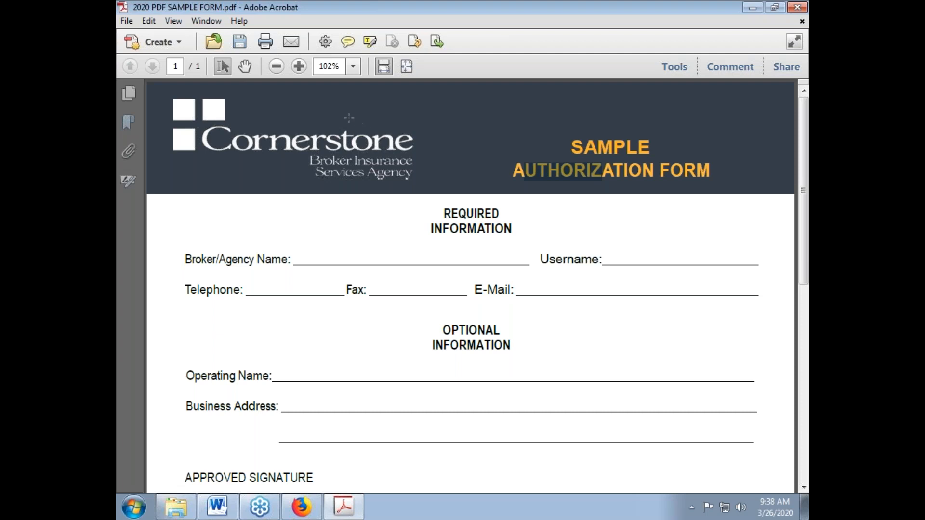
click(346, 47)
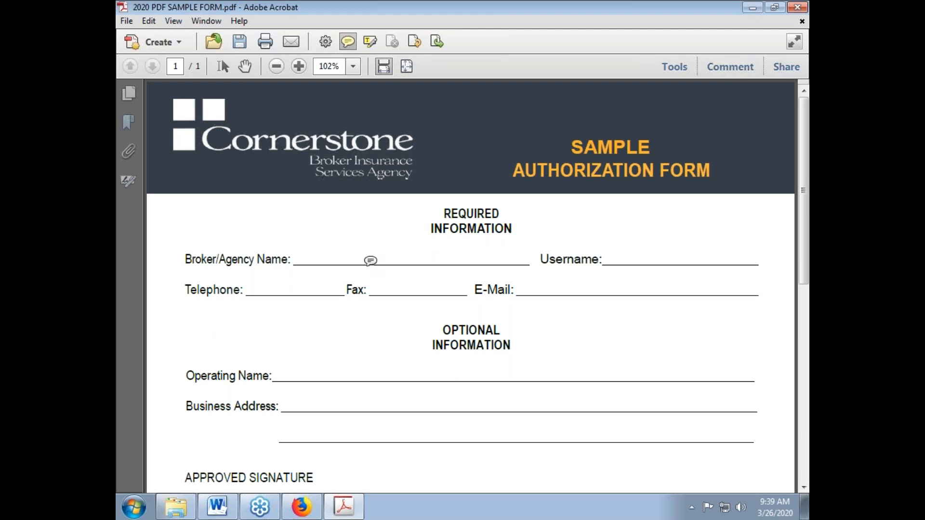
click(298, 256)
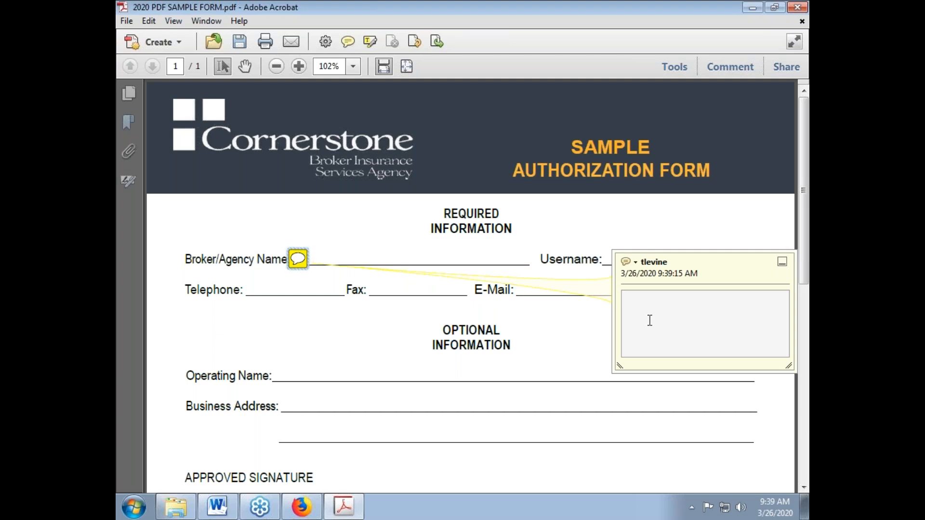
text(Change this to Agent Name)
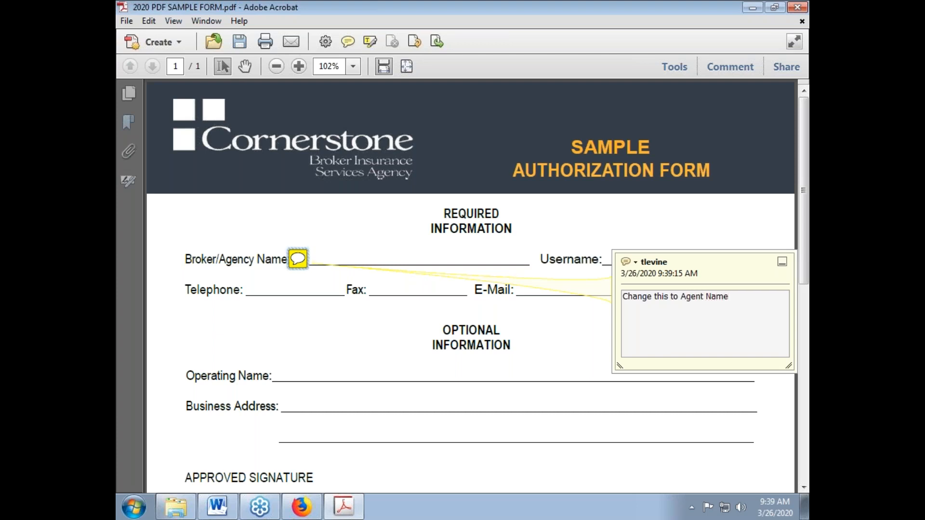
click(571, 318)
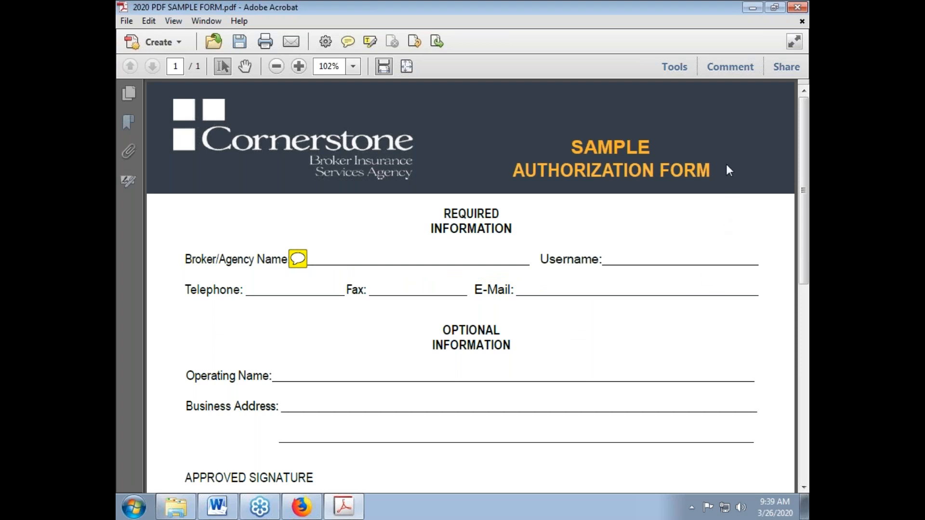
click(733, 67)
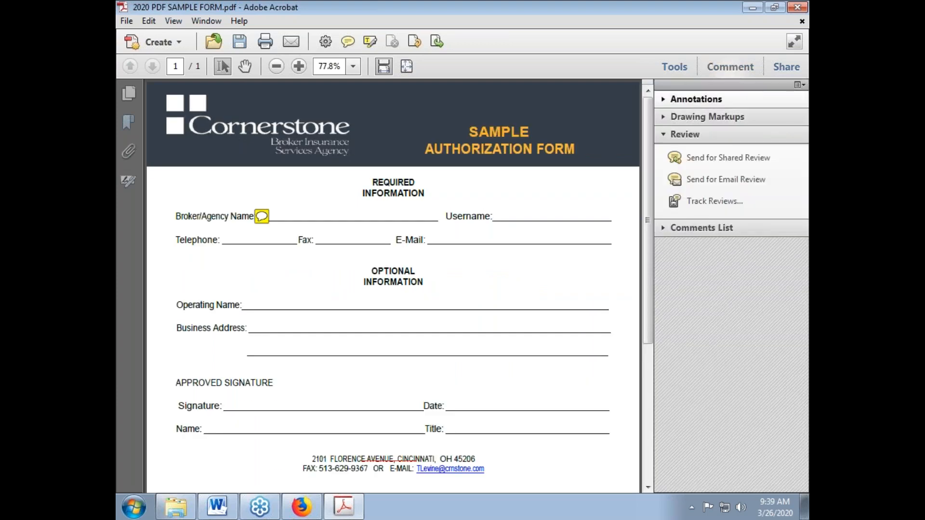
Expand the comments list, check both comments, and bring up the address strikethrough's context menu
click(701, 231)
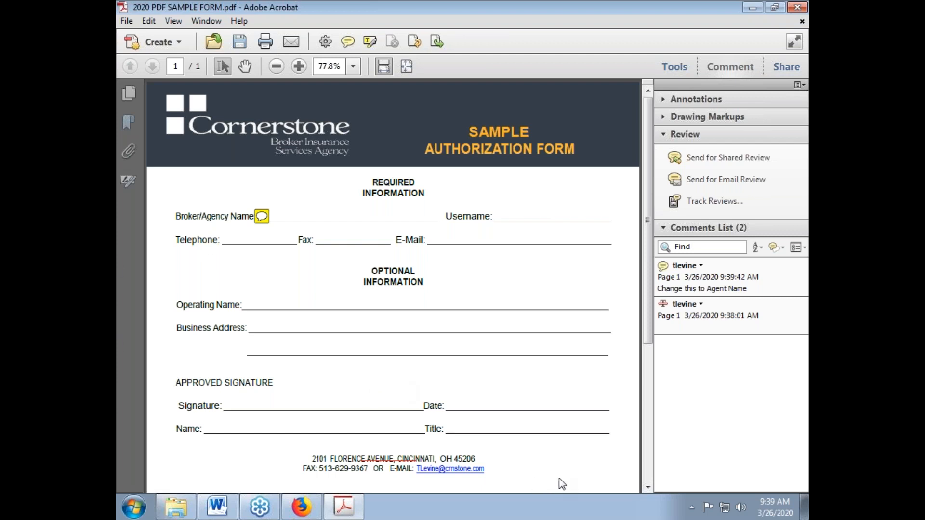
click(706, 317)
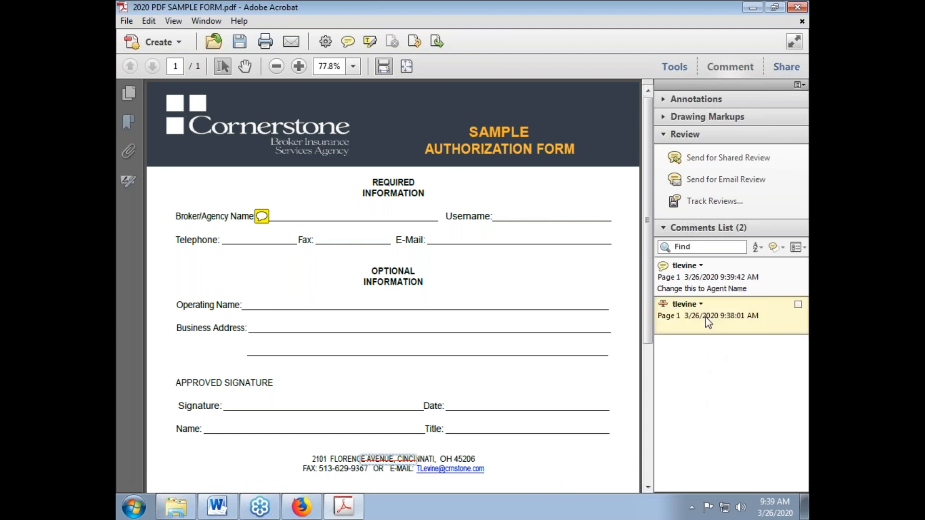
click(706, 276)
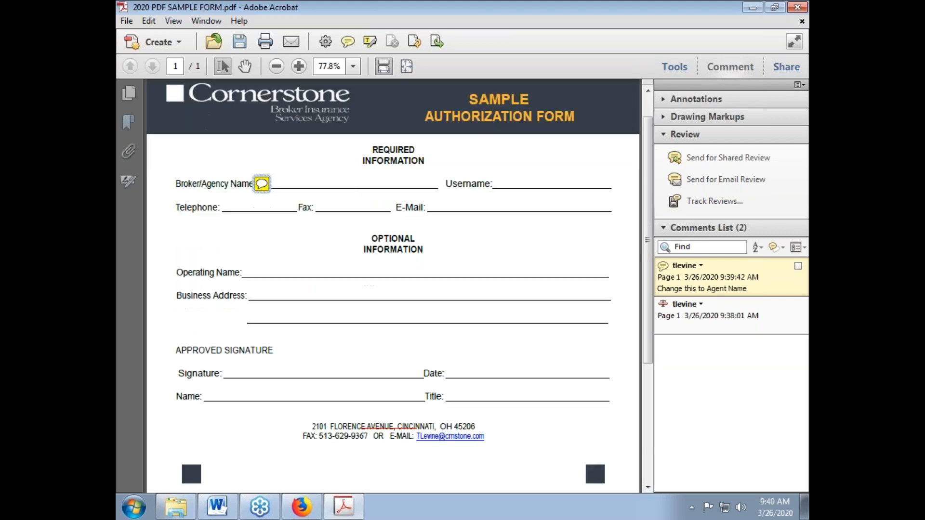
scroll(386, 297, down, 3)
click(388, 299)
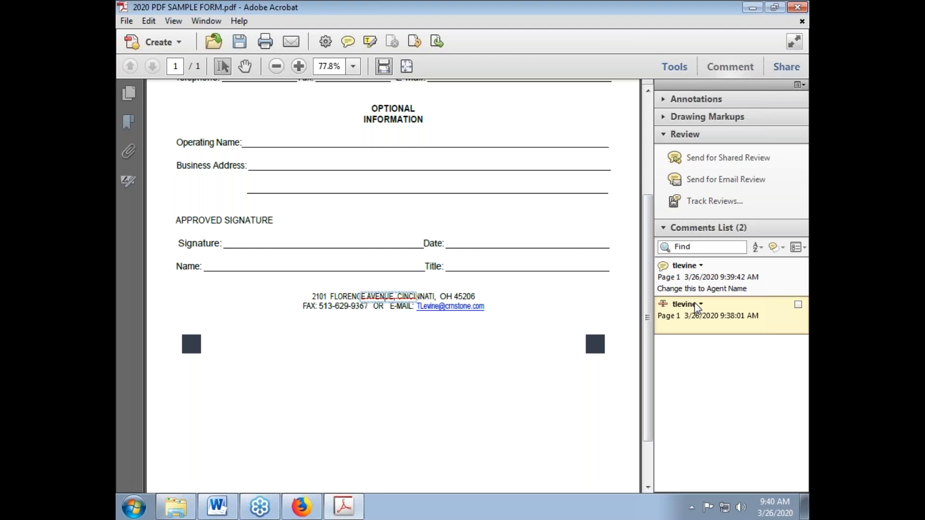
right_click(726, 309)
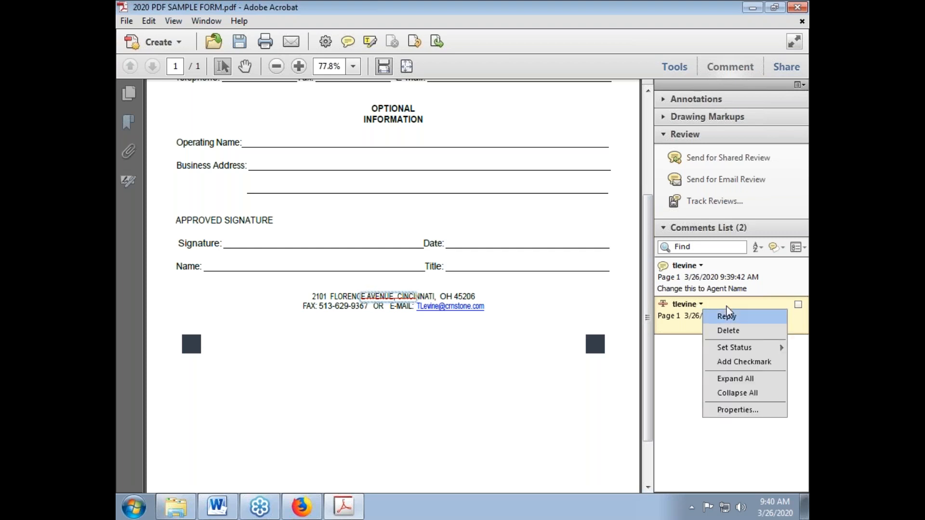
Delete the address-line strikethrough comment and save the PDF
click(728, 331)
scroll(549, 320, up, 5)
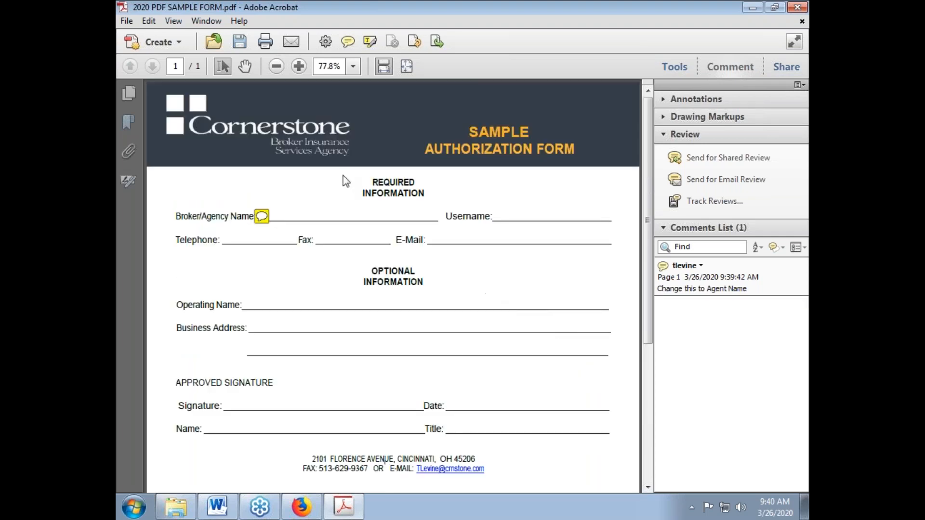
click(239, 42)
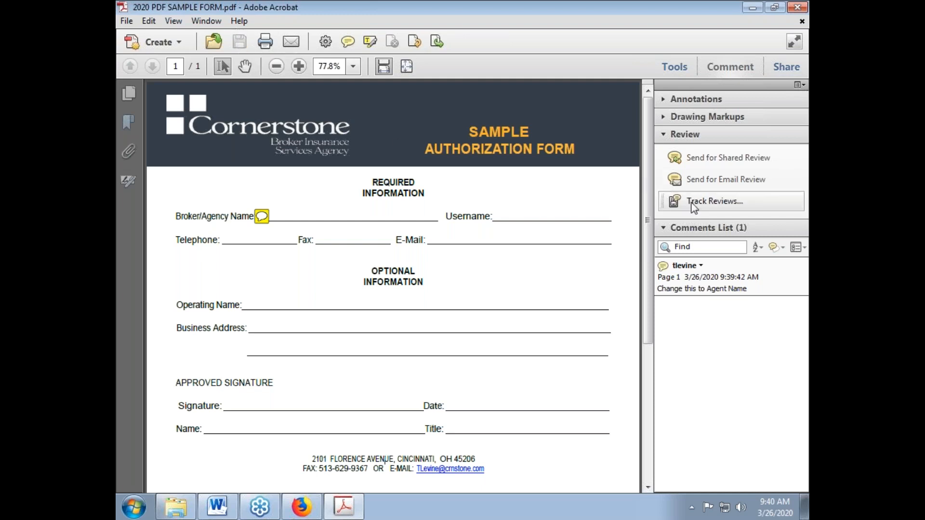
Highlight the 'Broker/Agency Name' label in yellow with the Highlight Text tool
click(371, 41)
drag(171, 214, 254, 216)
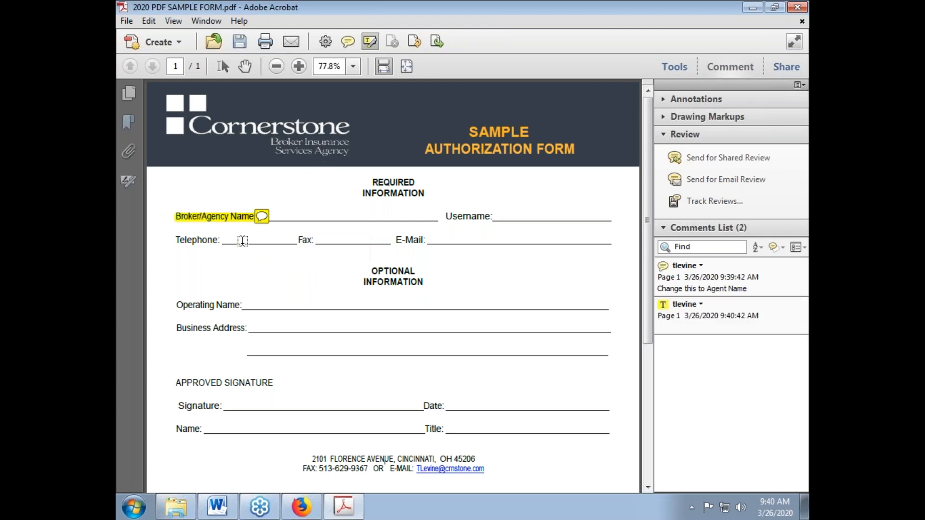
mouse_move(259, 223)
Expand the Pages, Content, Forms, Recognize Text and Protection tool groups, then close the Tools pane
click(674, 66)
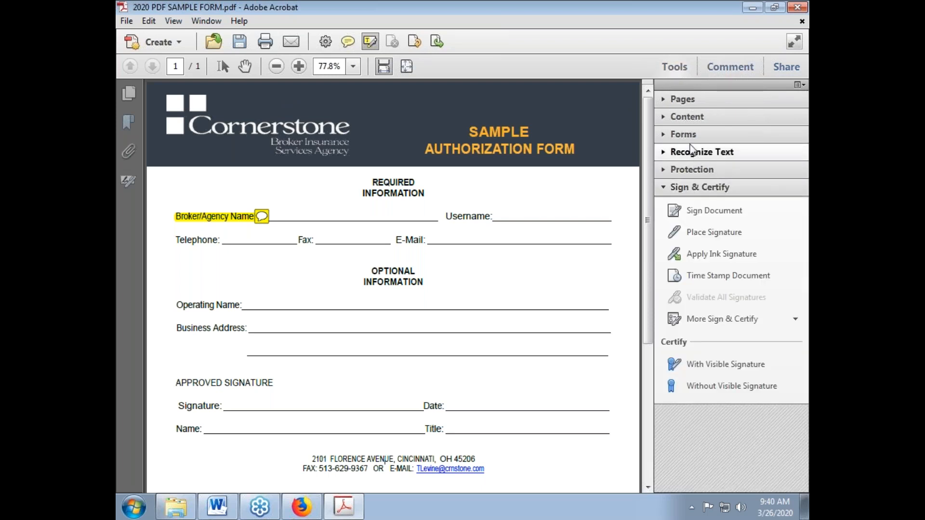
click(679, 100)
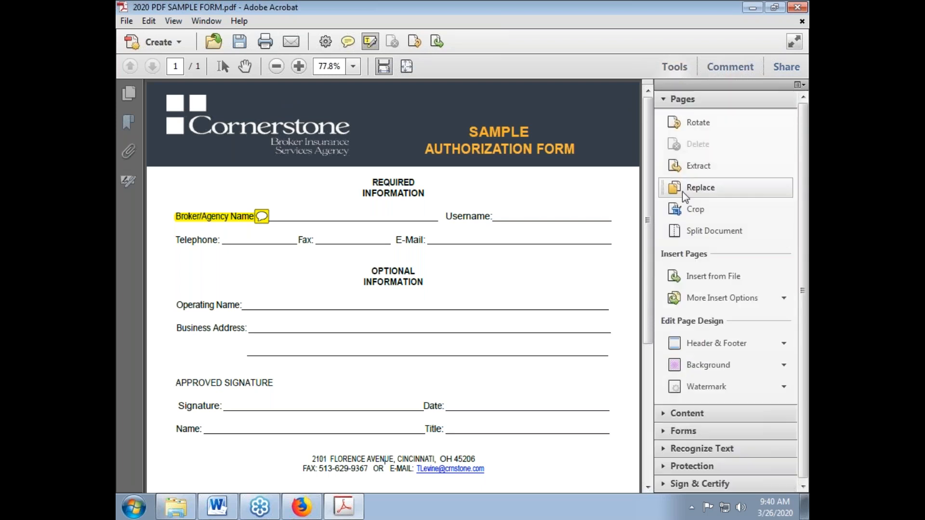
click(677, 413)
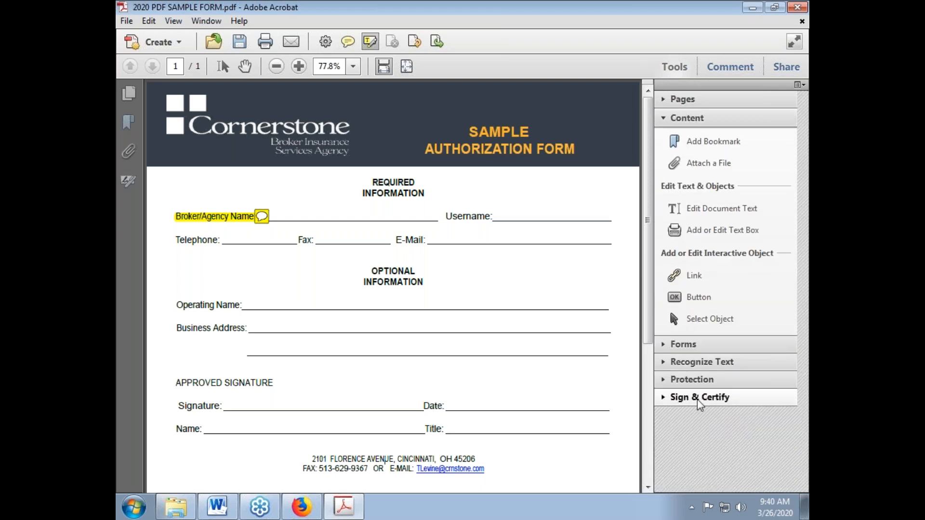
click(686, 349)
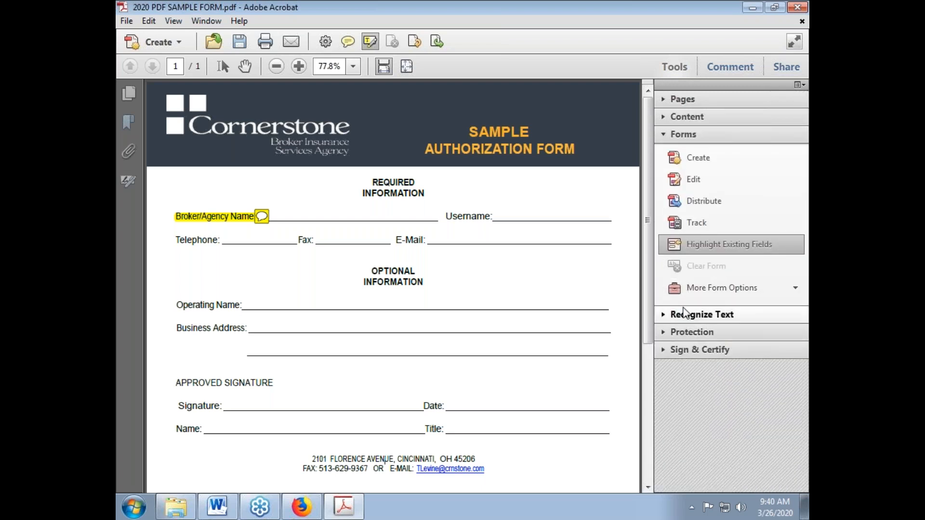
click(686, 314)
click(684, 295)
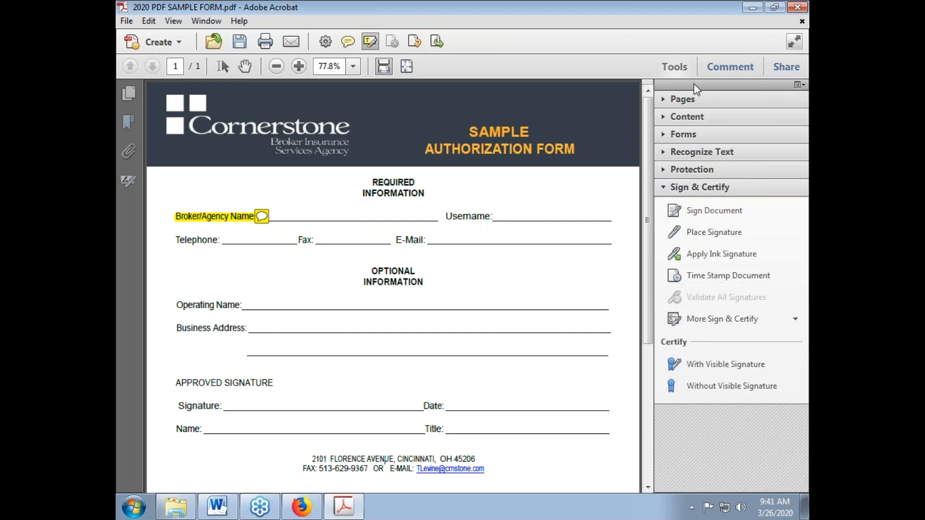
click(690, 68)
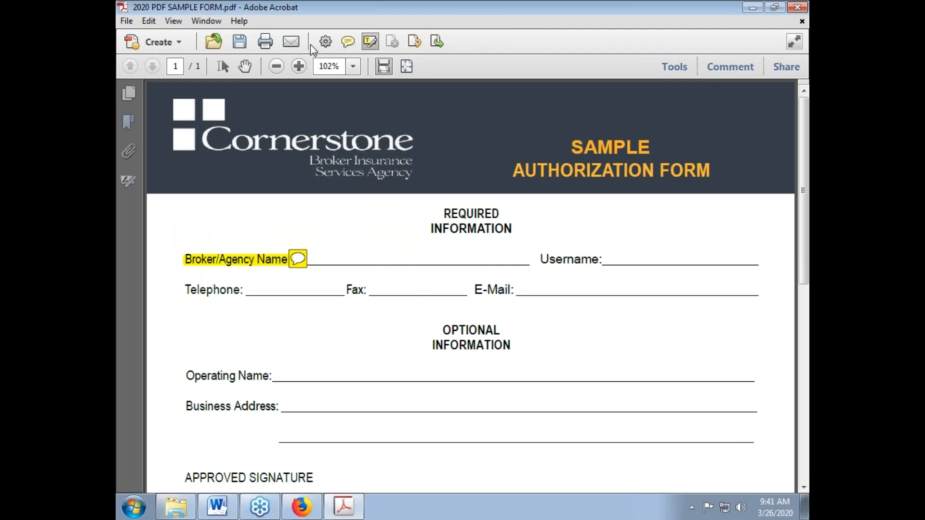
click(128, 21)
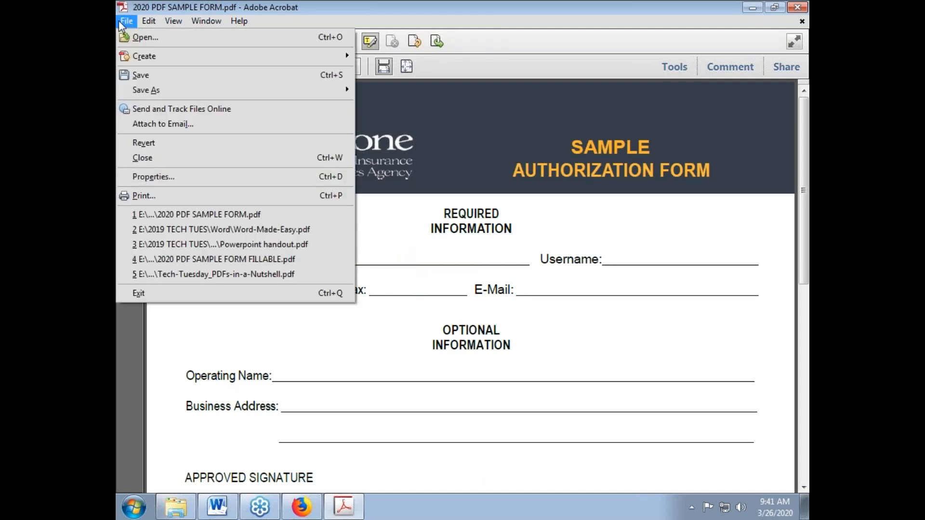
mouse_move(154, 23)
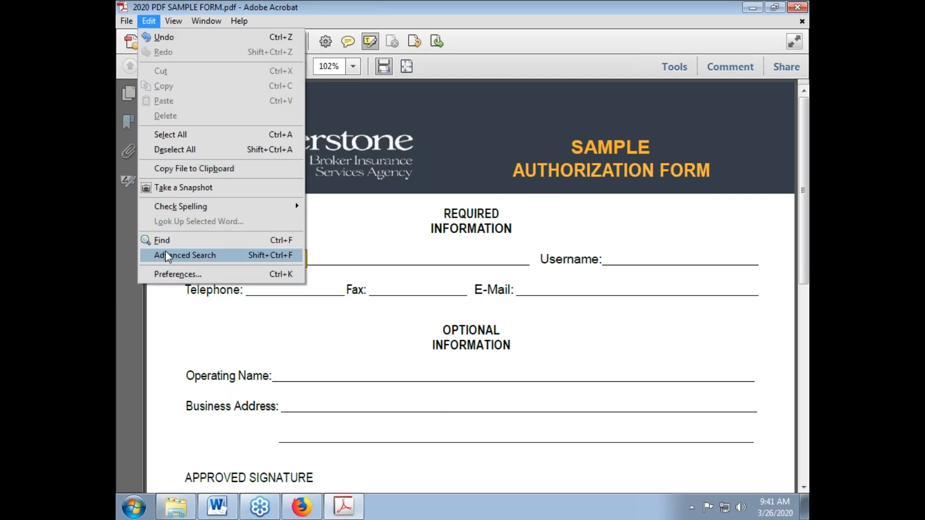
mouse_move(187, 24)
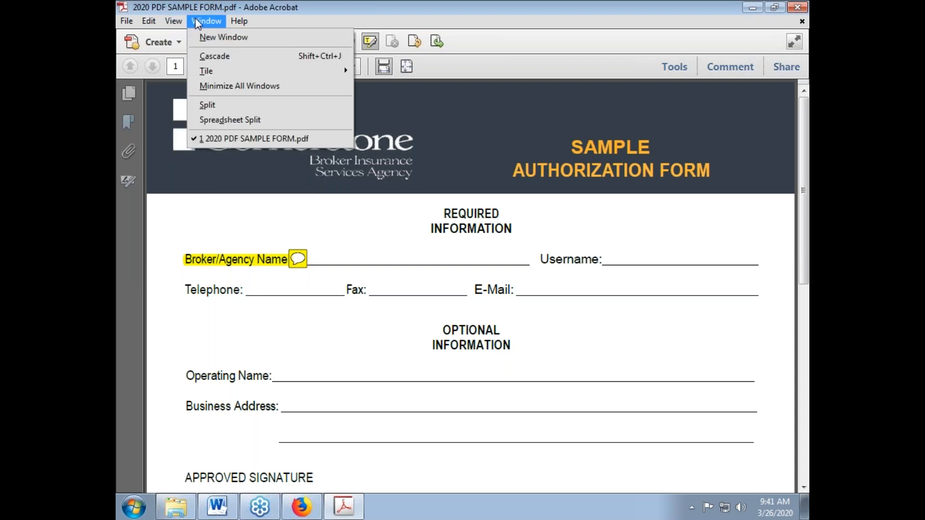
mouse_move(252, 23)
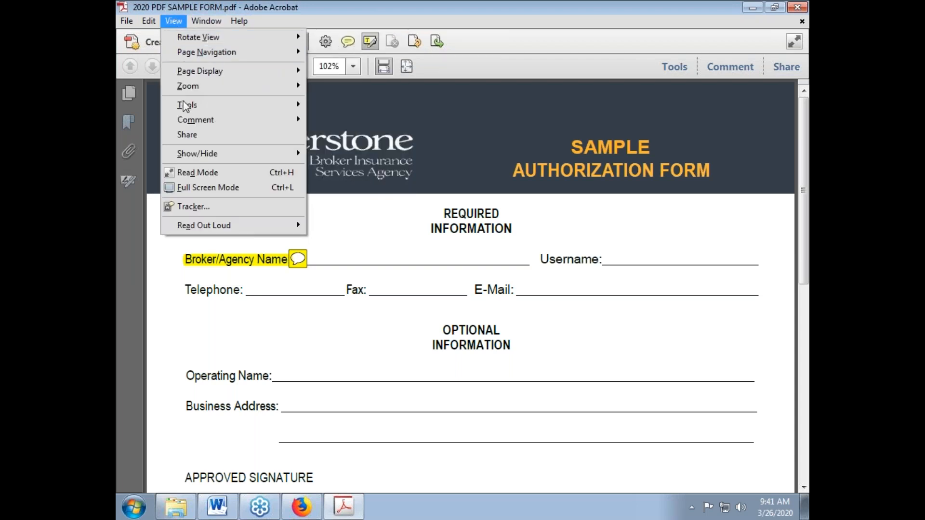
mouse_move(185, 106)
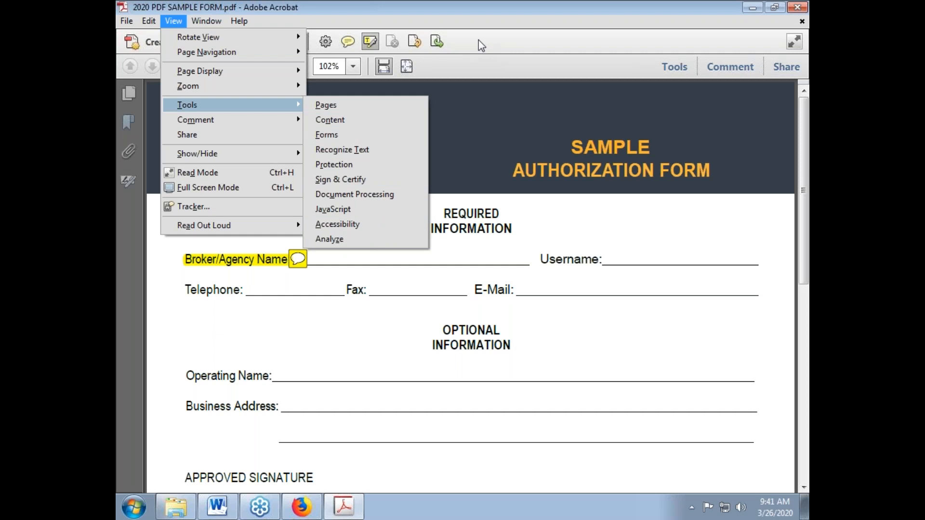
click(497, 102)
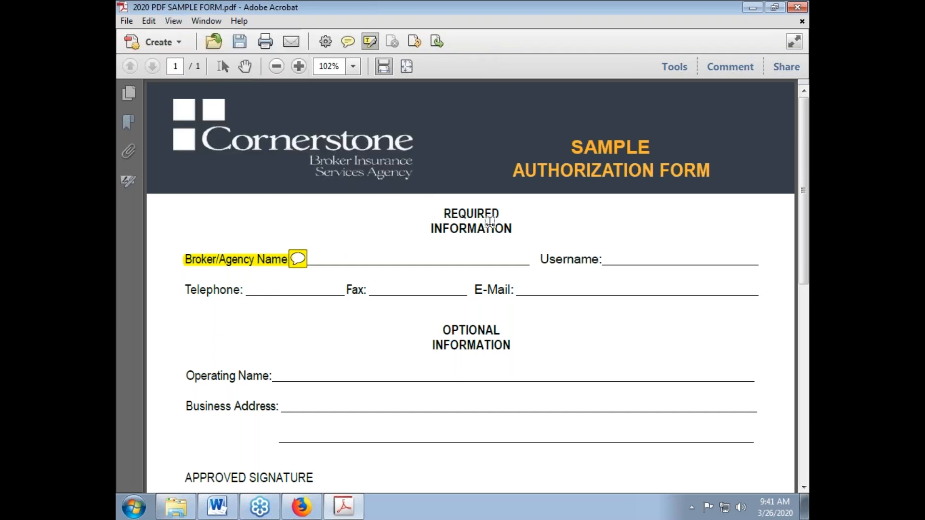
scroll(490, 221, down, 5)
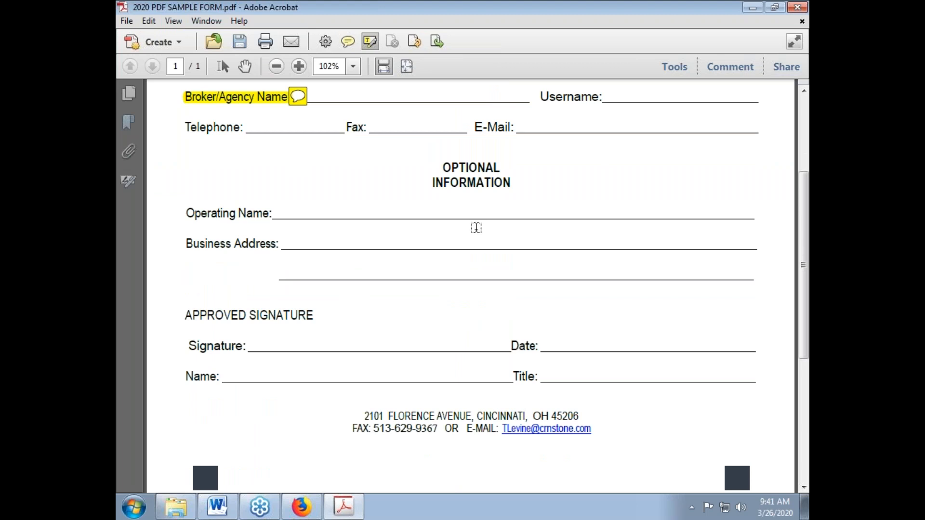
scroll(476, 228, up, 5)
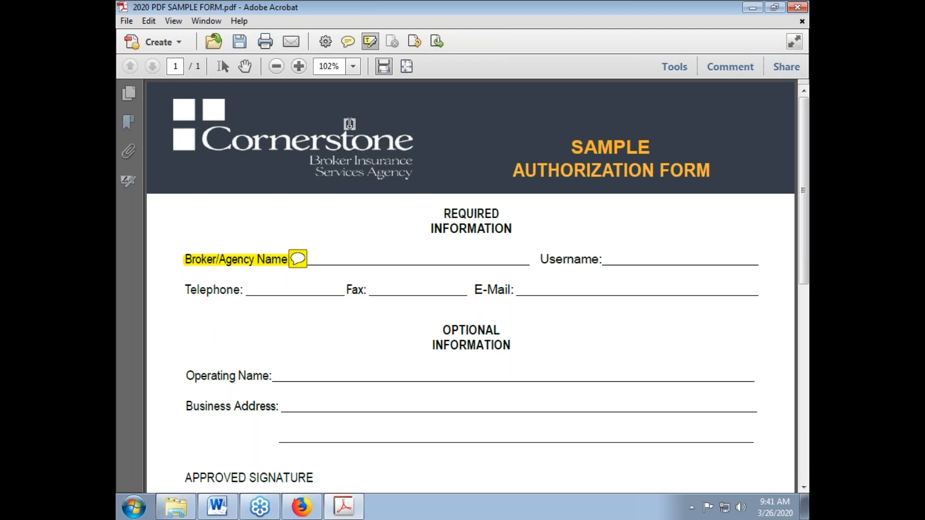
Go to File > Save As > Microsoft Word to reveal the Word Document option
click(126, 21)
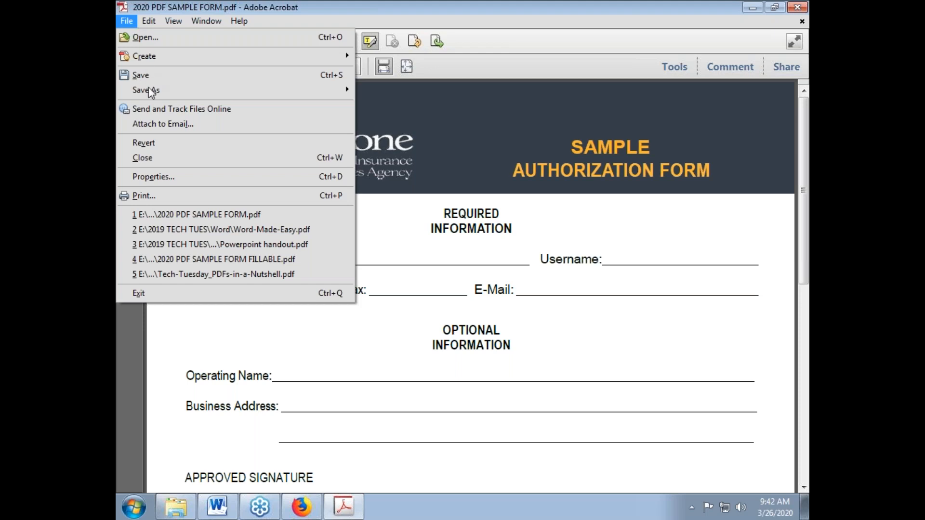
mouse_move(150, 91)
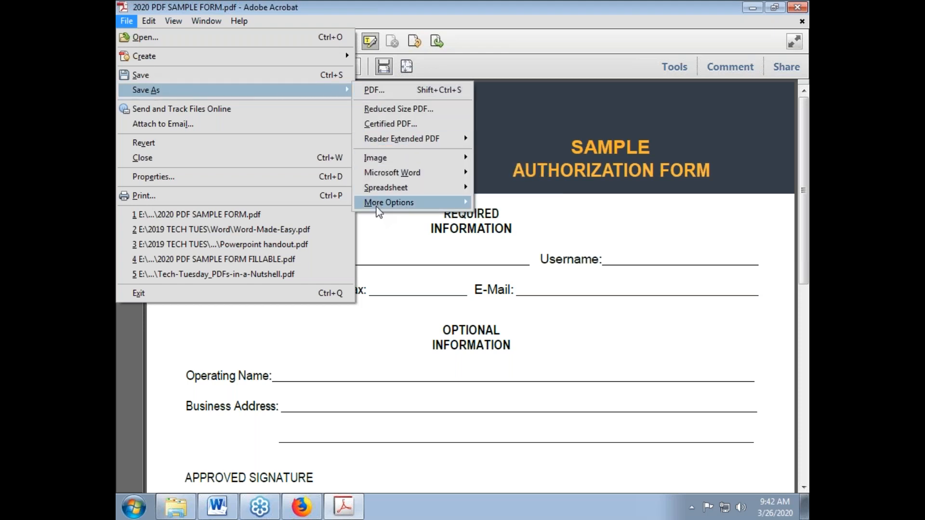
mouse_move(376, 161)
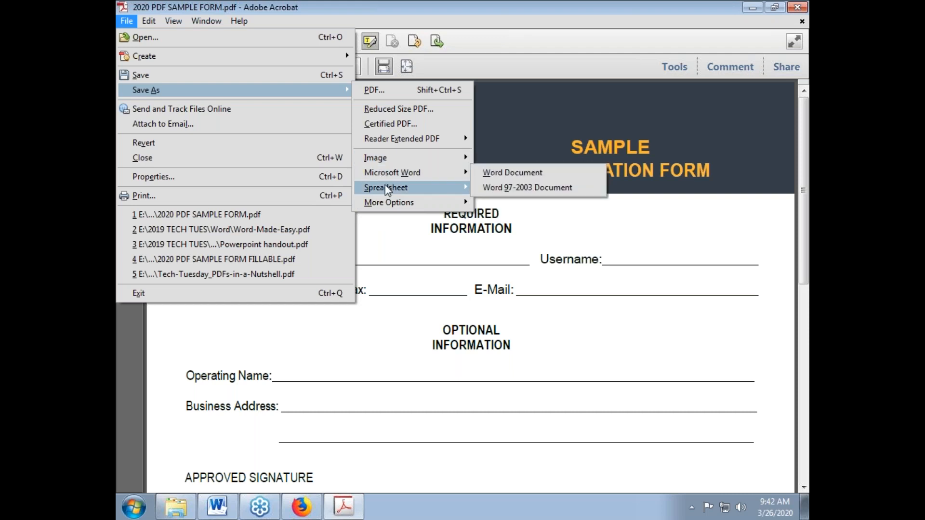
mouse_move(388, 190)
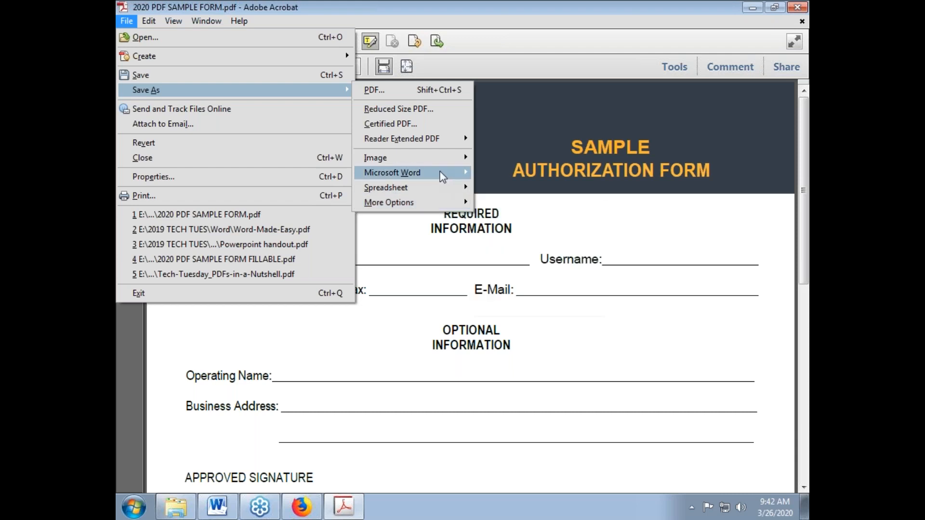
mouse_move(442, 177)
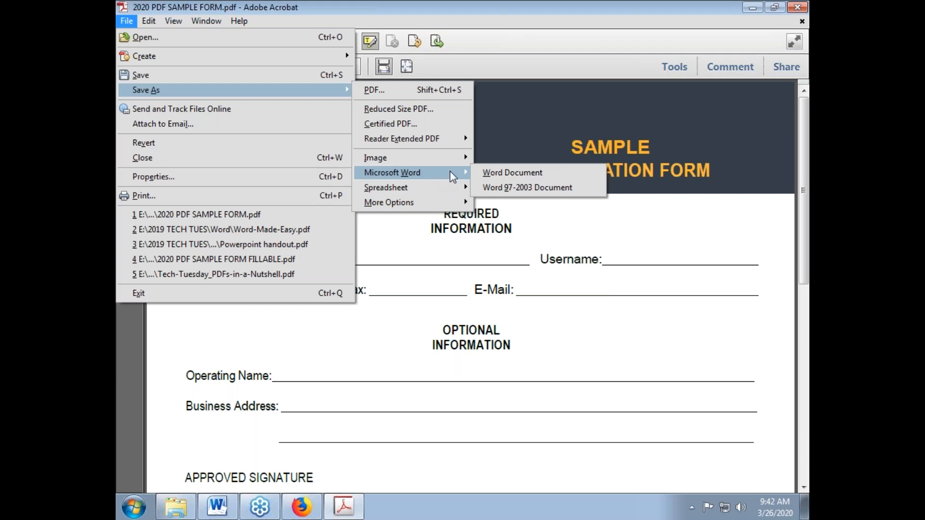
Export the form as the Word document '2020 PDF SAMPLE FORM sample.docx'
click(492, 172)
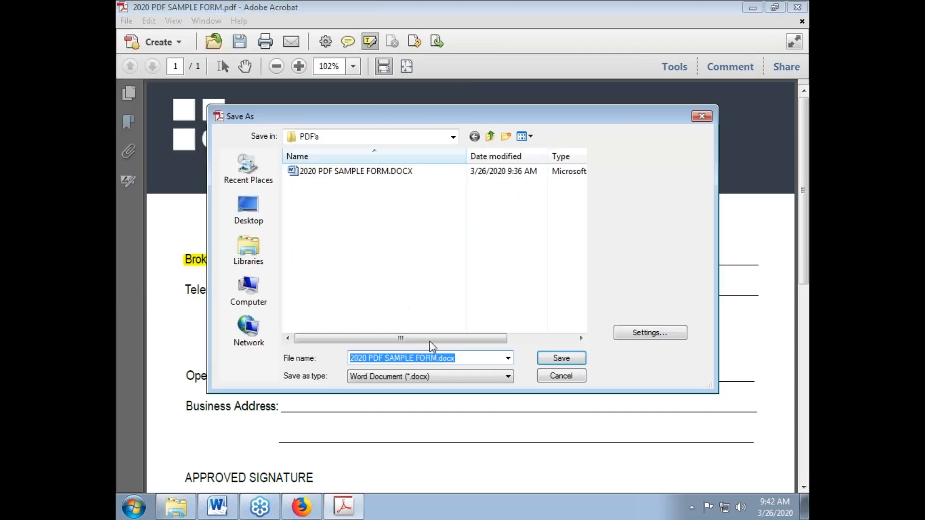
click(438, 358)
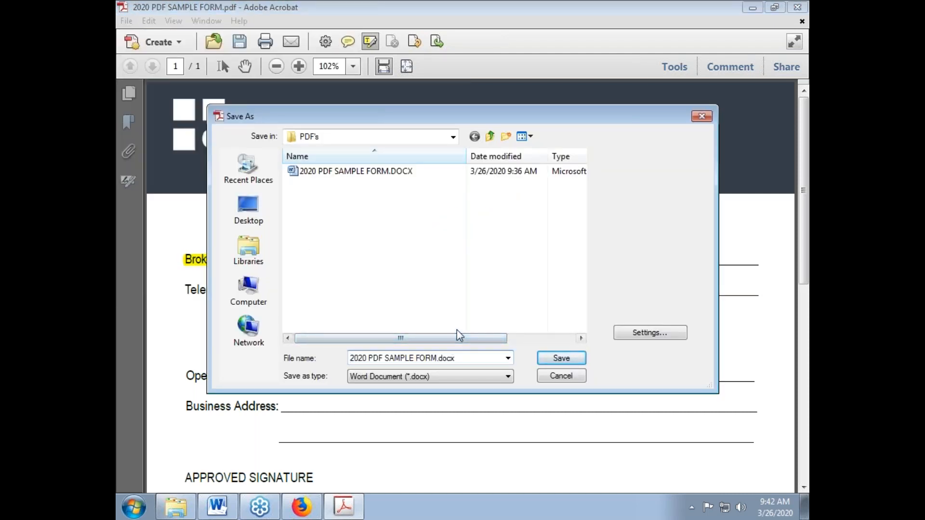
text(sample)
click(550, 358)
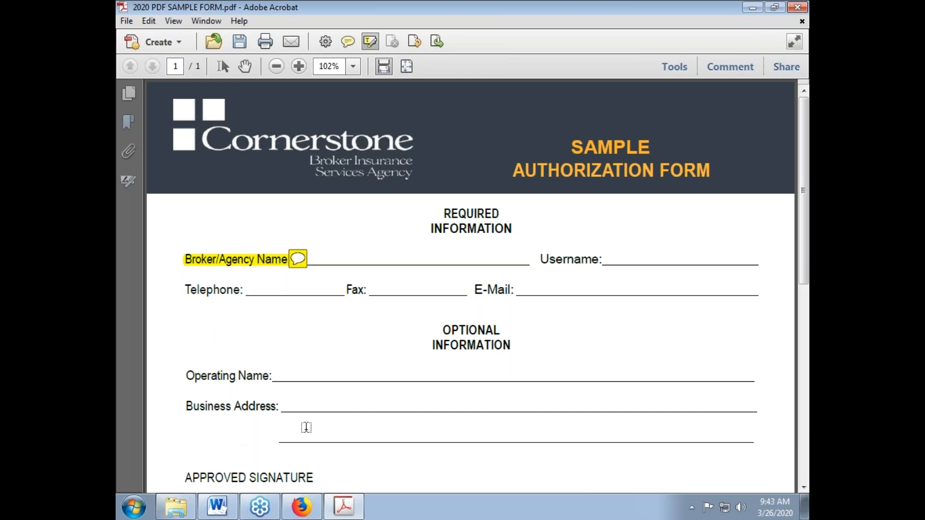
Close the older Word window from the taskbar so the exported sample .docx shows in Word
click(217, 514)
click(217, 515)
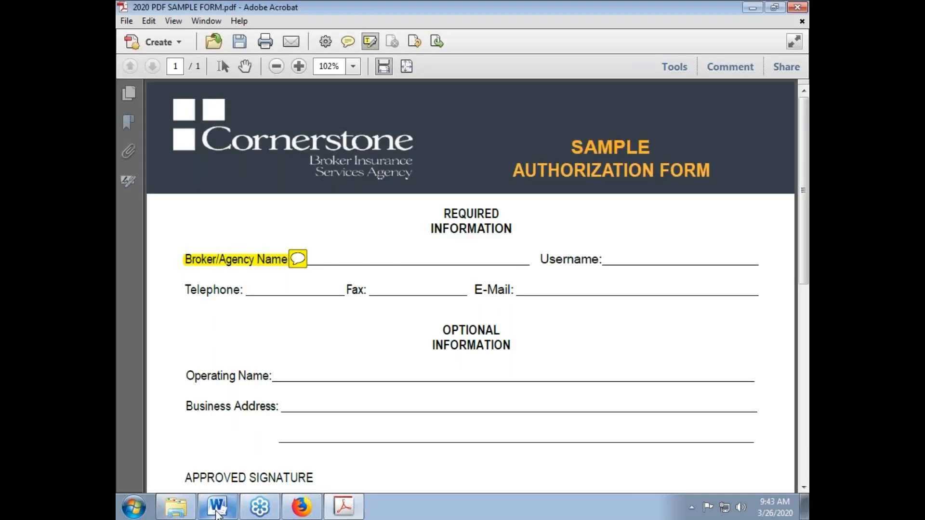
right_click(217, 515)
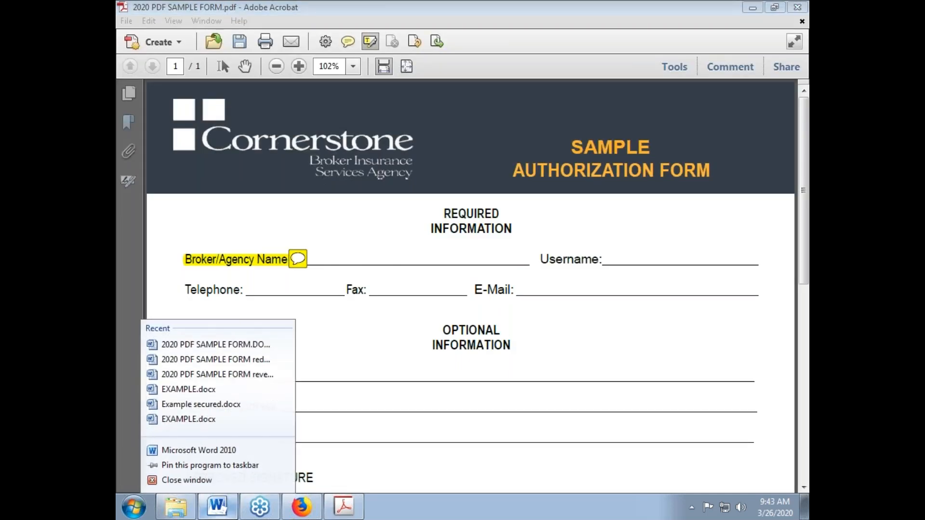
click(183, 479)
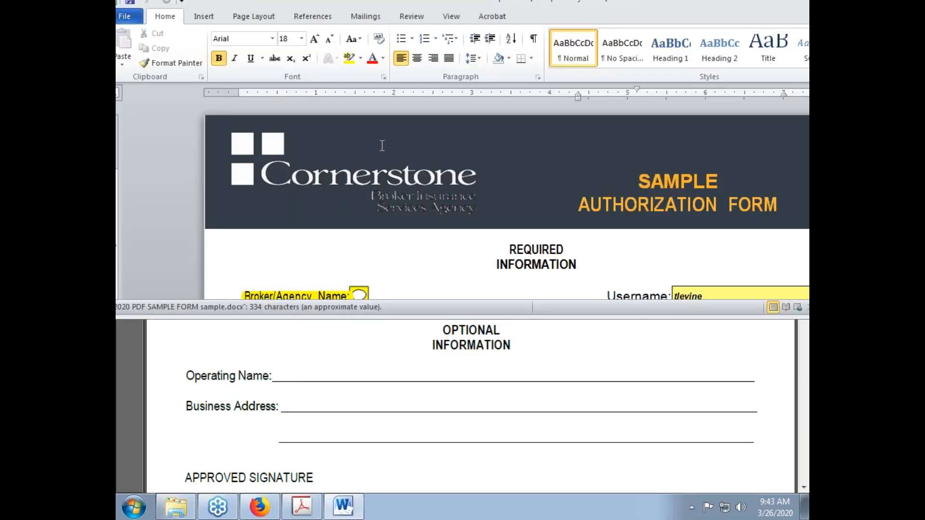
Maximize Word and select the Broker/Agency Name label, trying to clear its yellow highlight
mouse_move(669, 15)
mouse_down()
mouse_move(641, 132)
mouse_move(614, 1)
mouse_up()
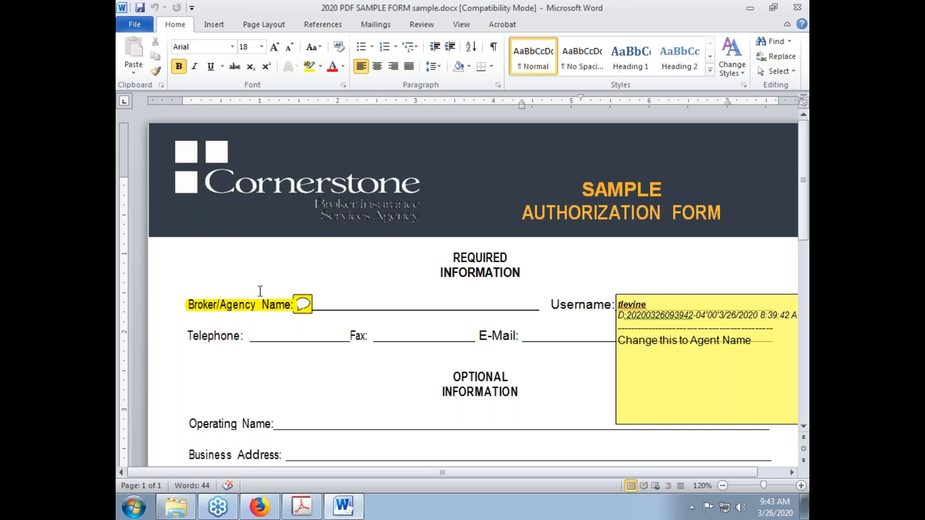
click(240, 304)
drag(191, 305, 287, 311)
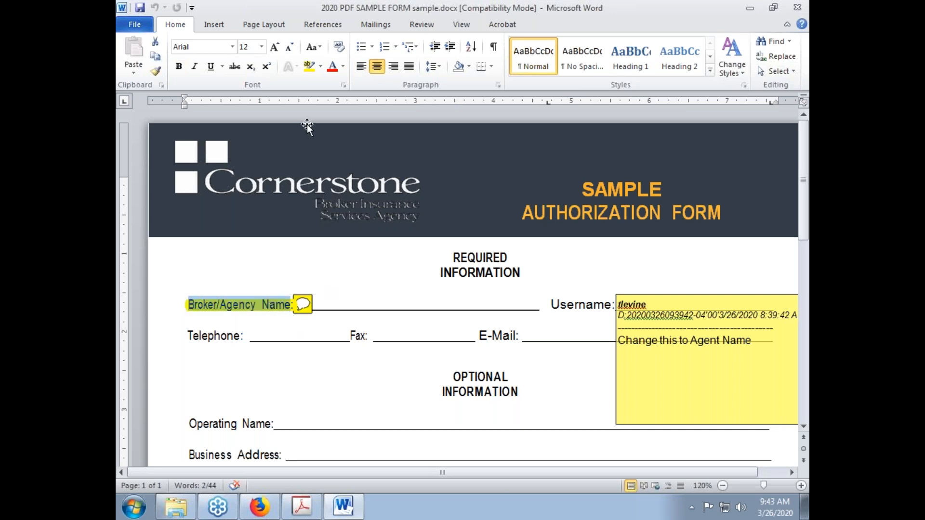
click(308, 67)
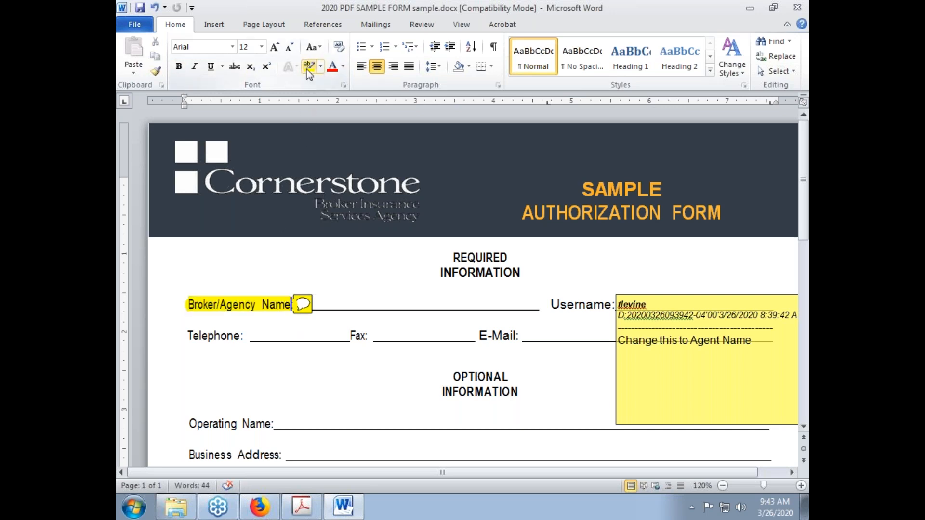
key(shift+Left)
key(shift+Left)
key(shift+Left)
key(shift+Left)
key(shift+Left)
key(shift+Left)
key(shift+Left)
key(shift+Left)
key(shift+Left)
key(shift+Left)
key(shift+Left)
key(shift+Left)
key(shift+Left)
key(shift+Left)
key(shift+Left)
key(shift+Left)
key(shift+Left)
key(shift+Left)
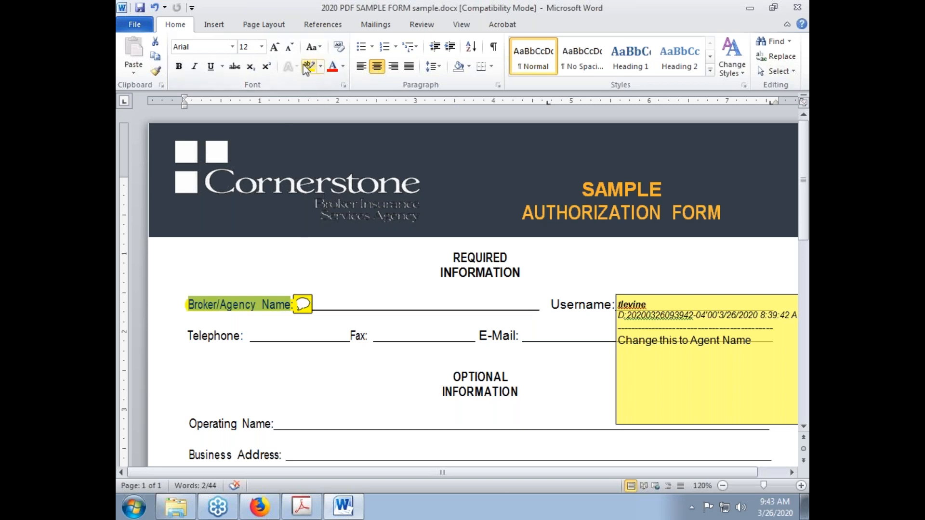
key(Left)
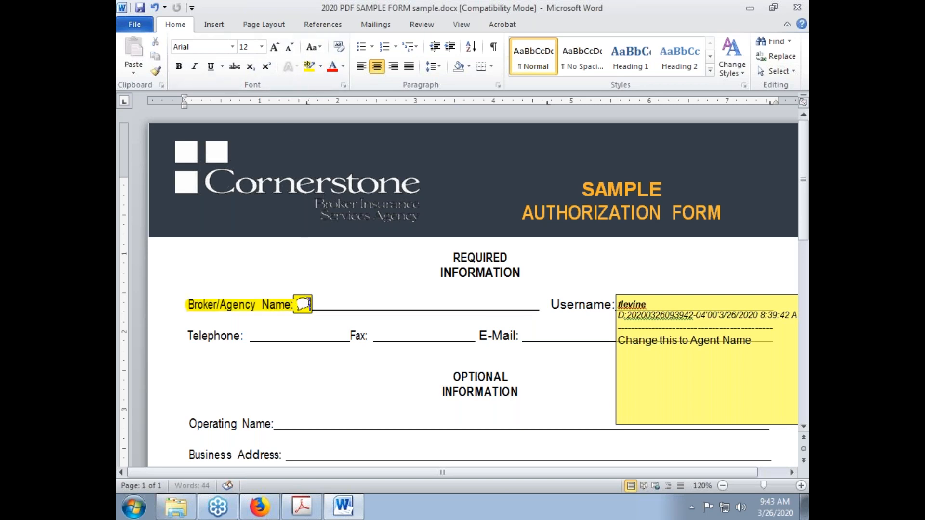
Delete the yellow 'Change this to Agent Name' comment box from the form
drag(298, 306, 318, 320)
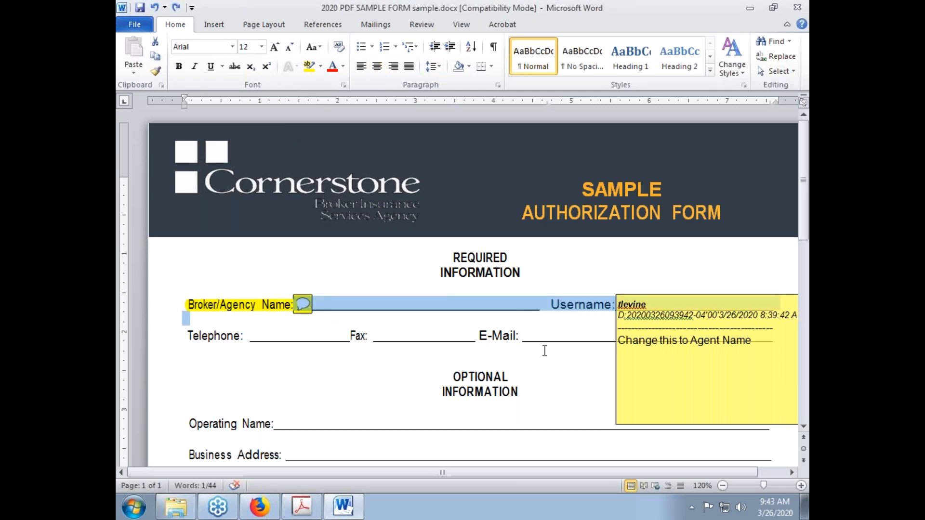
click(380, 335)
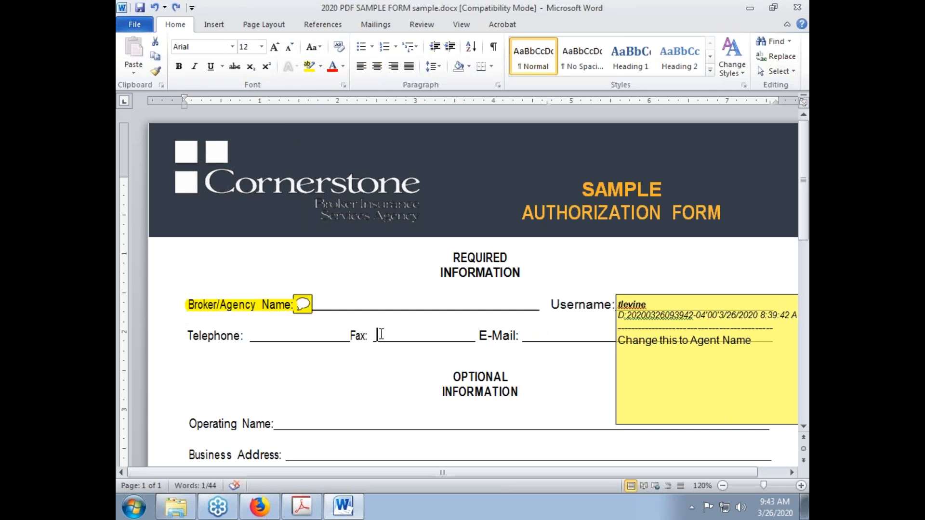
click(643, 295)
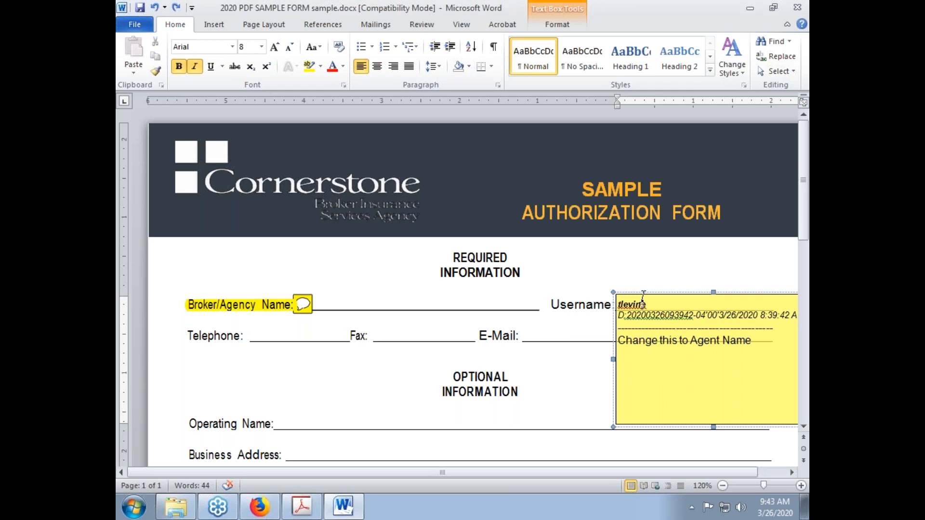
right_click(644, 300)
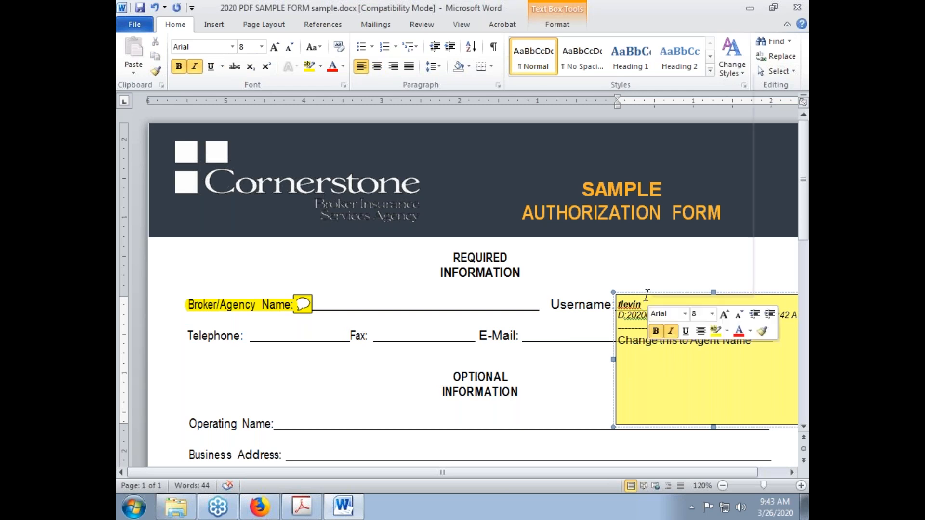
key(Escape)
key(Escape)
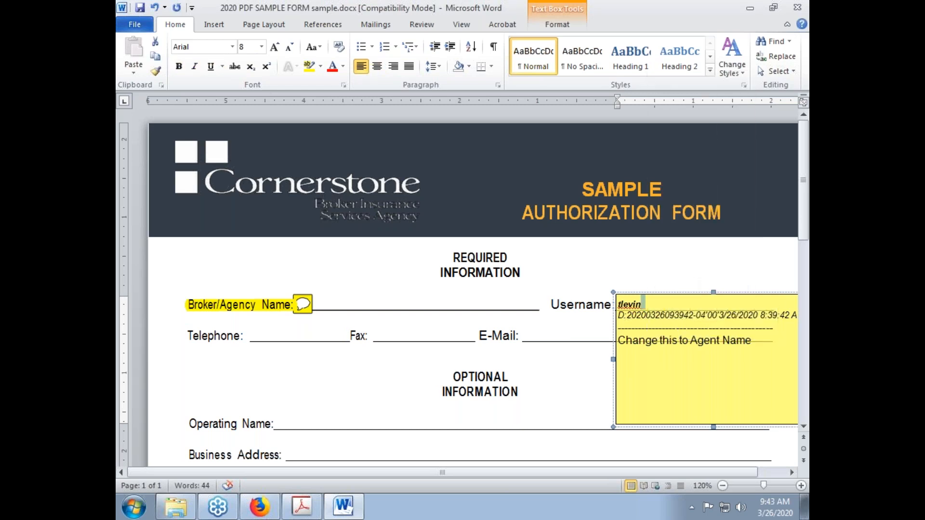
double_click(644, 295)
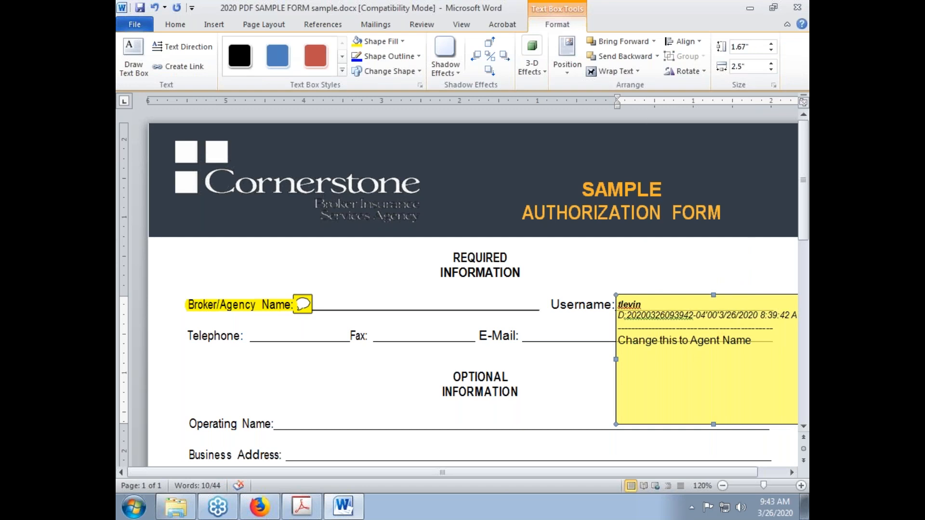
key(Delete)
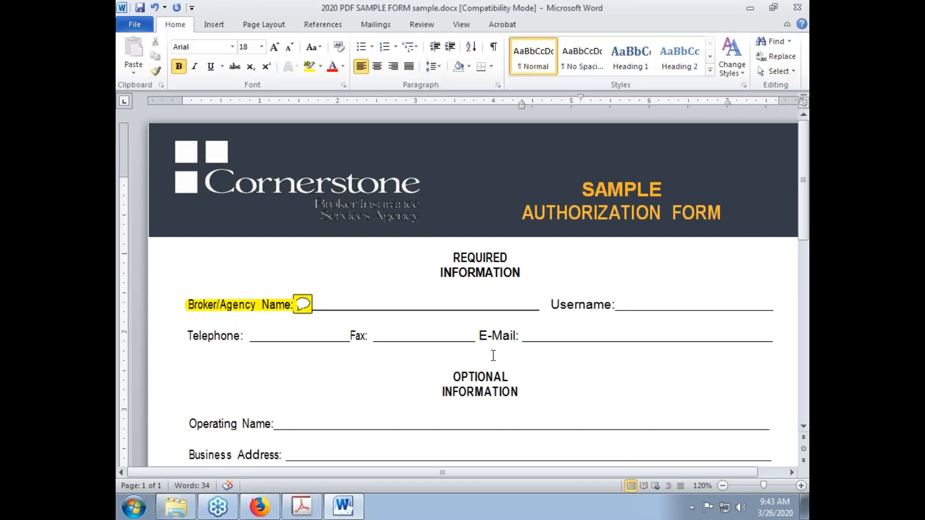
Delete the speech bubble beside the label, then undo to restore it with its highlight
click(304, 305)
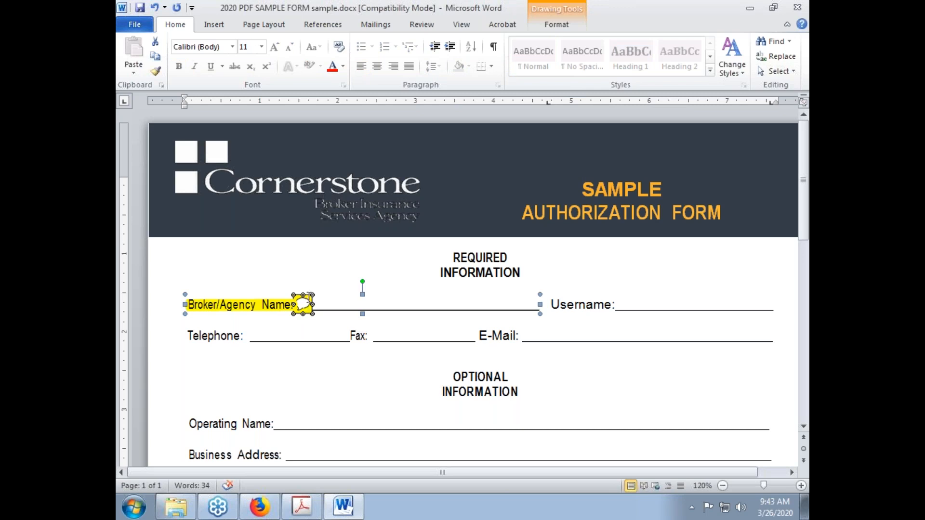
right_click(310, 295)
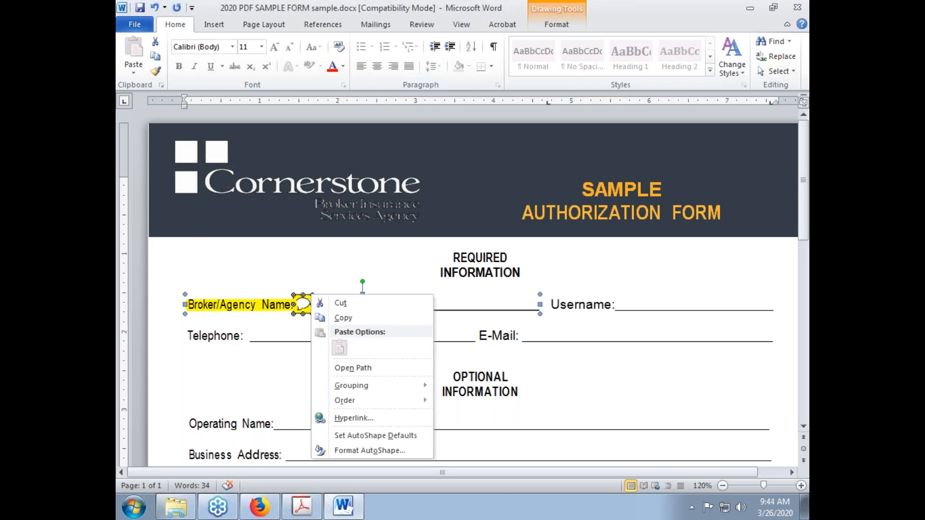
key(Escape)
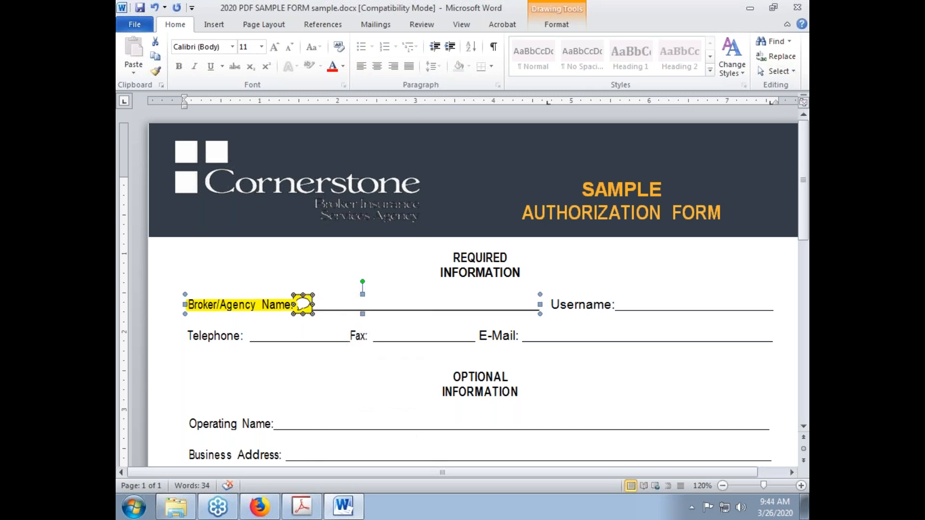
key(Delete)
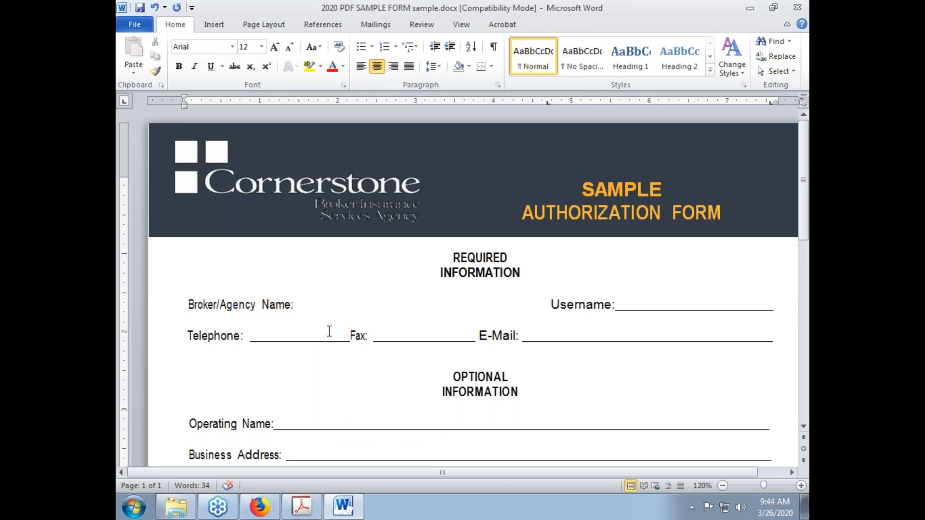
key(ctrl+z)
Inspect the restored speech-bubble group, deselect it, and scroll down the form
click(183, 291)
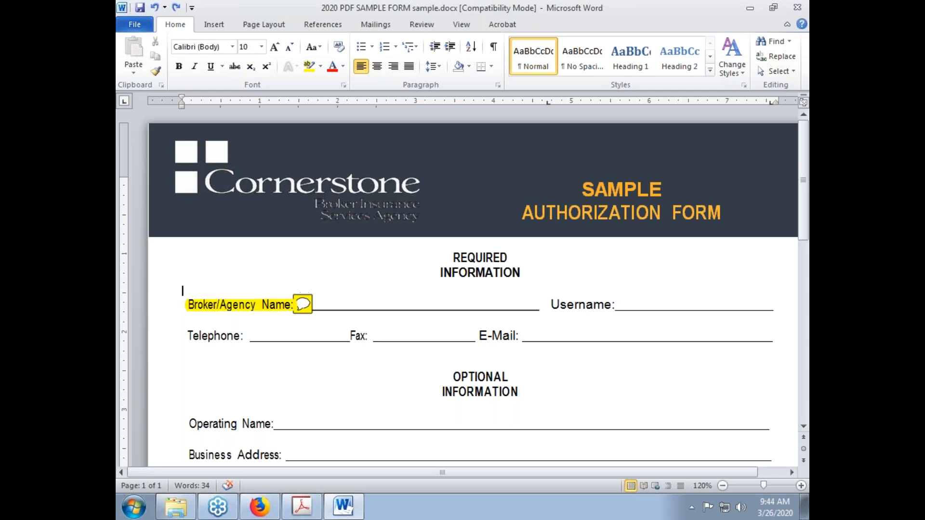
click(305, 297)
click(304, 301)
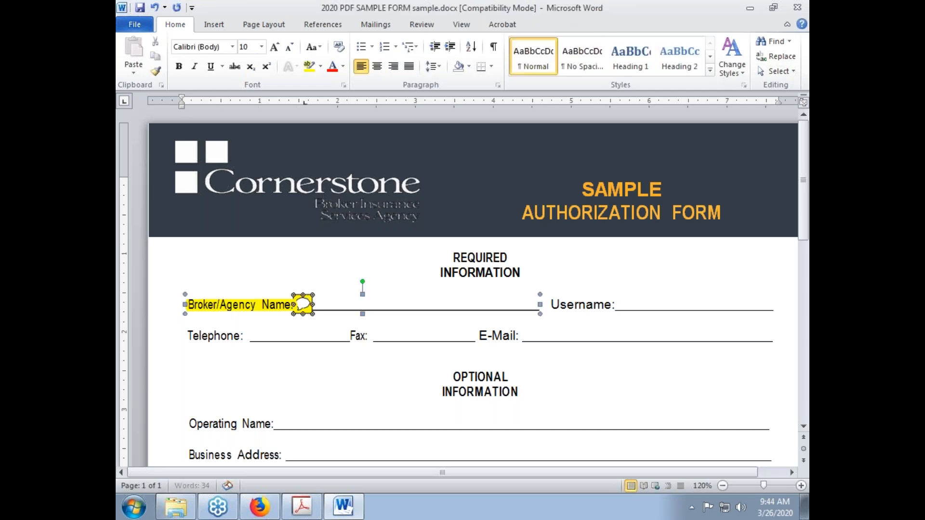
right_click(305, 303)
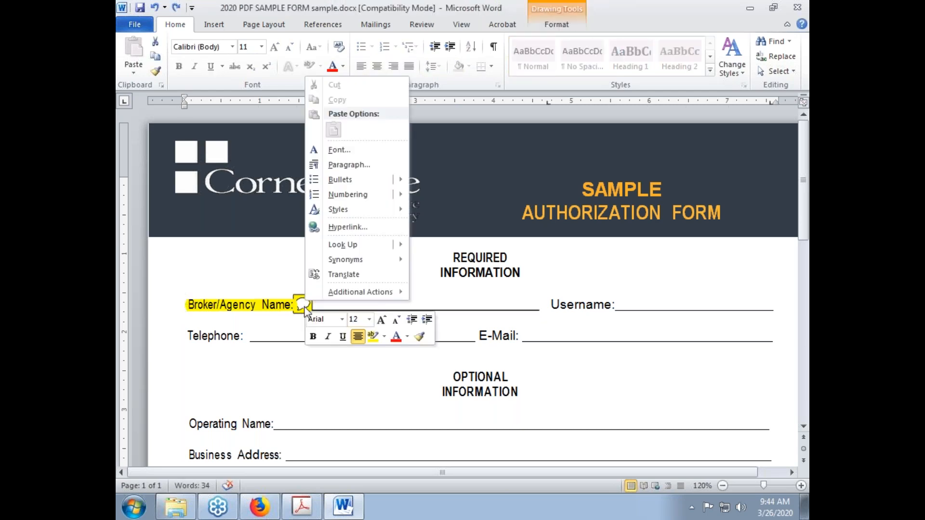
click(305, 309)
click(306, 336)
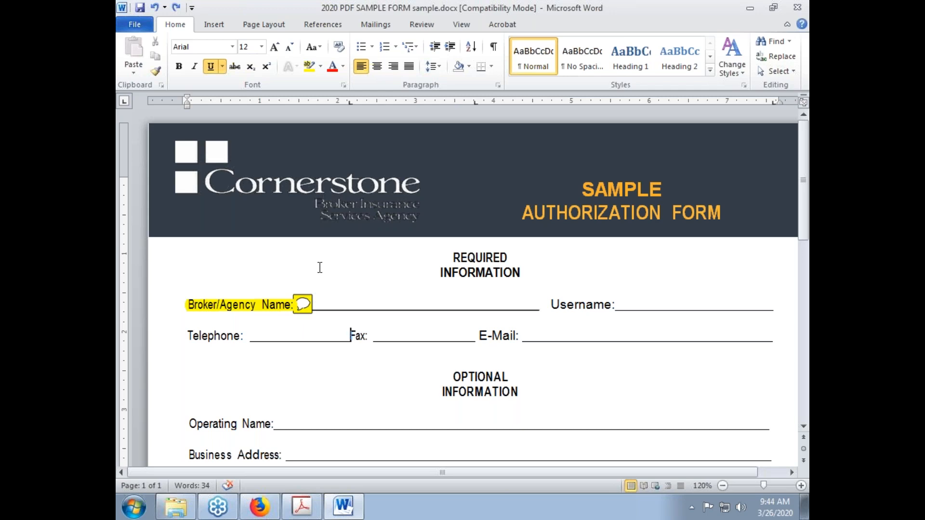
scroll(320, 267, down, 10)
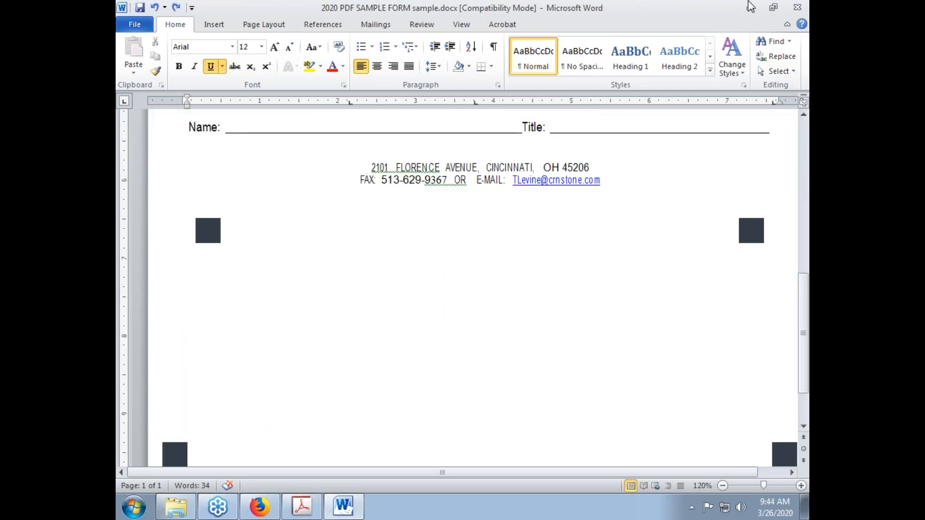
click(801, 5)
click(462, 274)
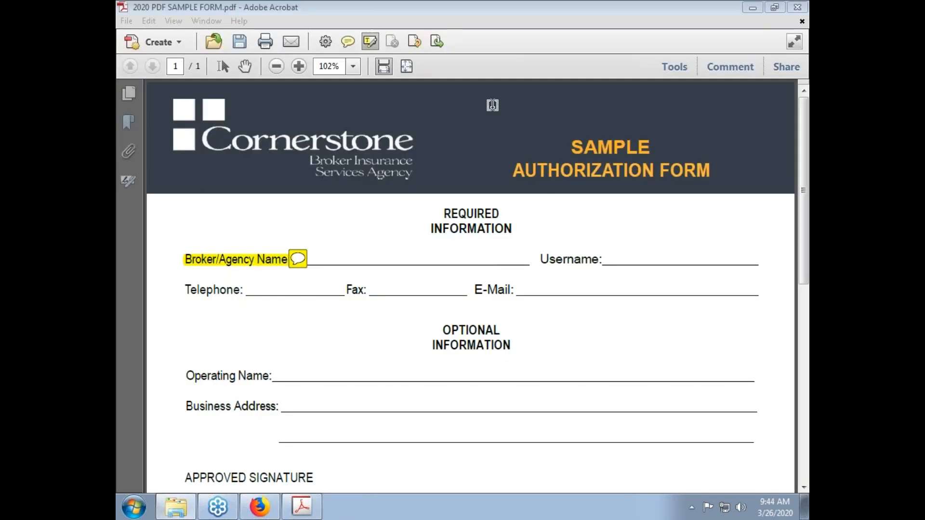
click(297, 258)
key(Delete)
click(248, 263)
key(Delete)
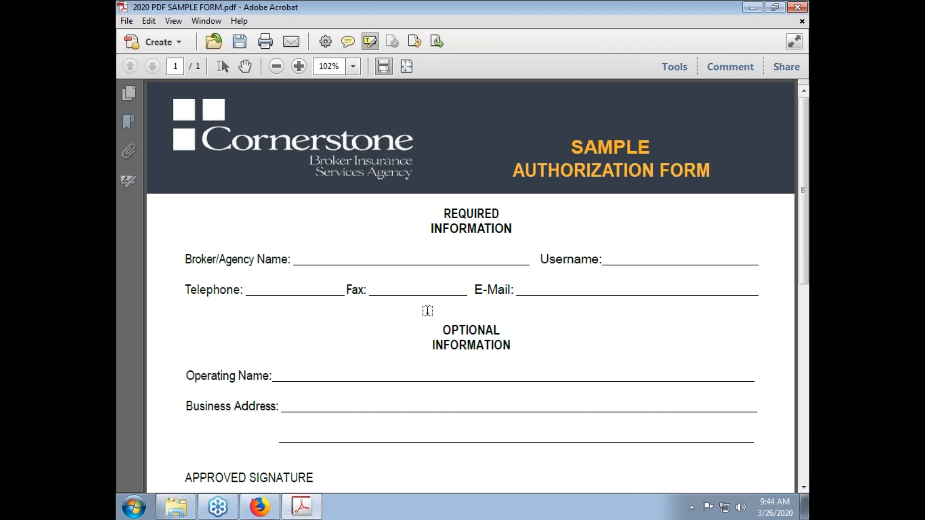
scroll(428, 310, down, 5)
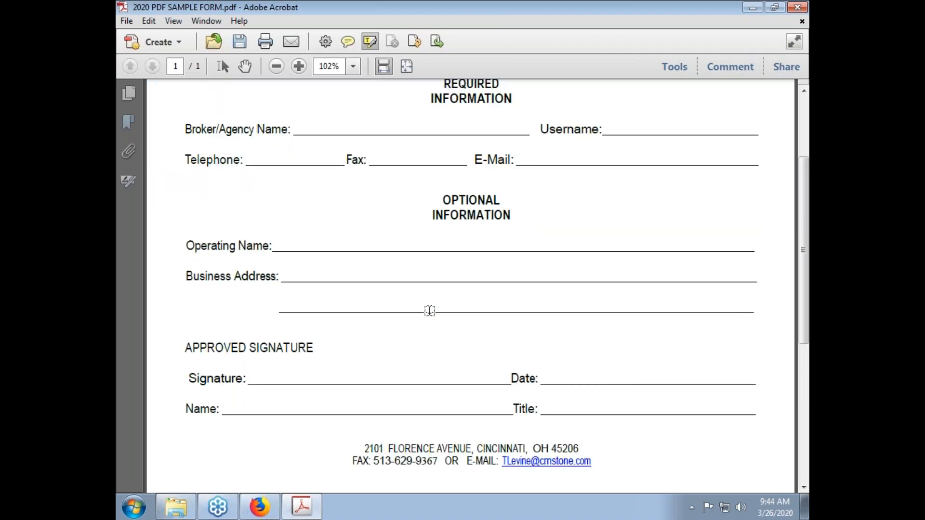
scroll(423, 344, down, 7)
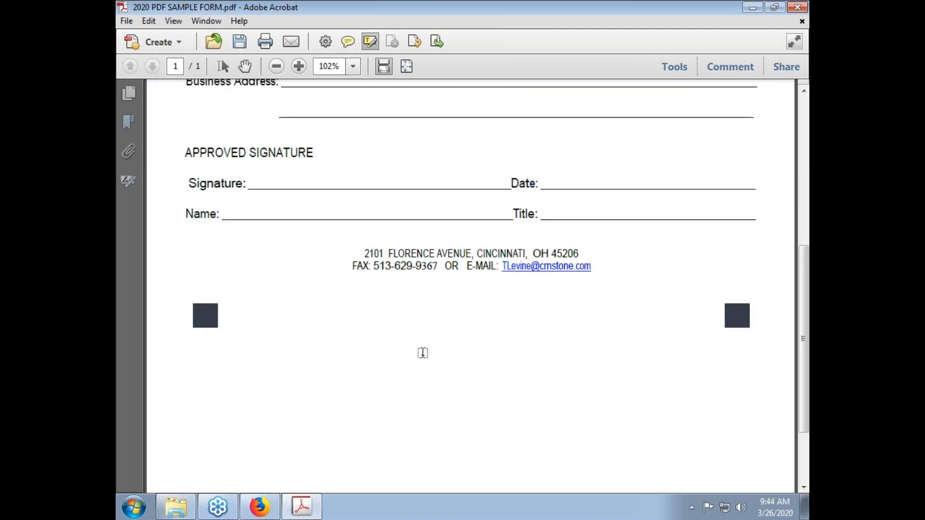
scroll(390, 370, up, 10)
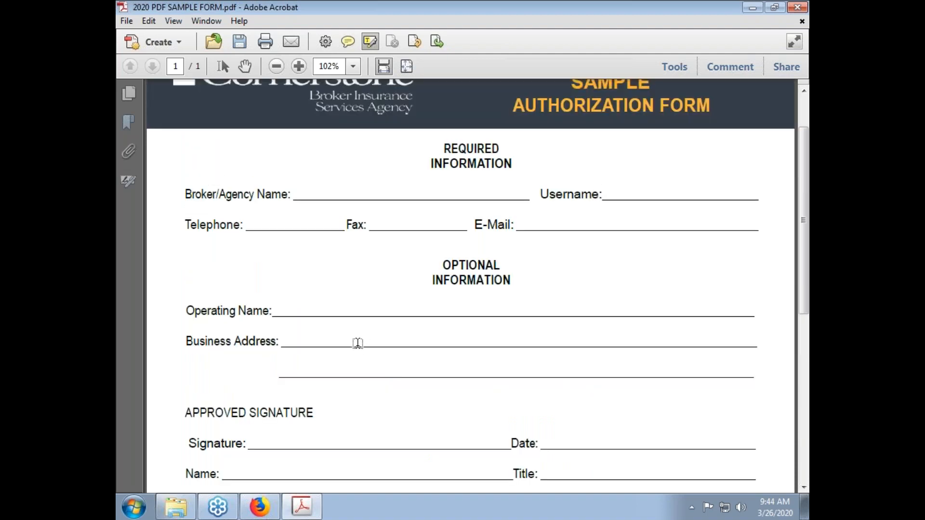
scroll(358, 344, up, 3)
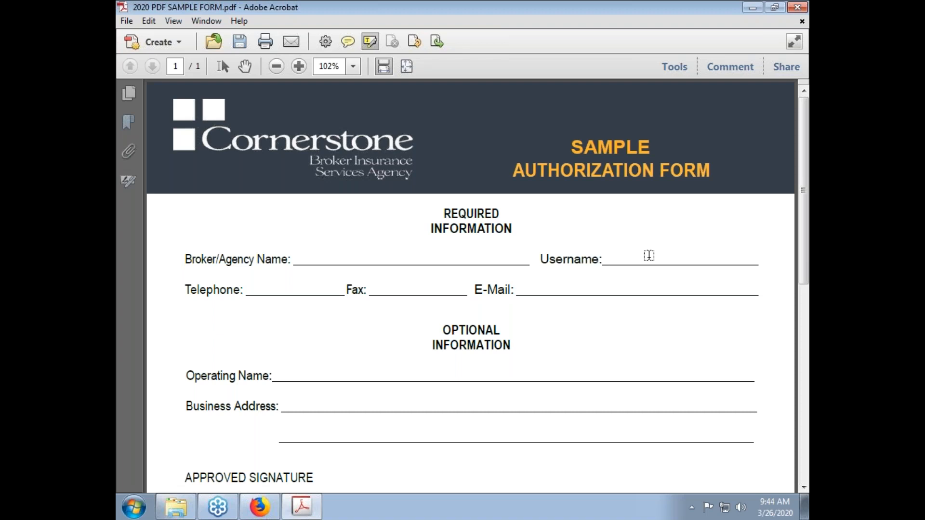
From Tools, expand the Forms panel and choose Create to open Create or Edit Form
click(672, 68)
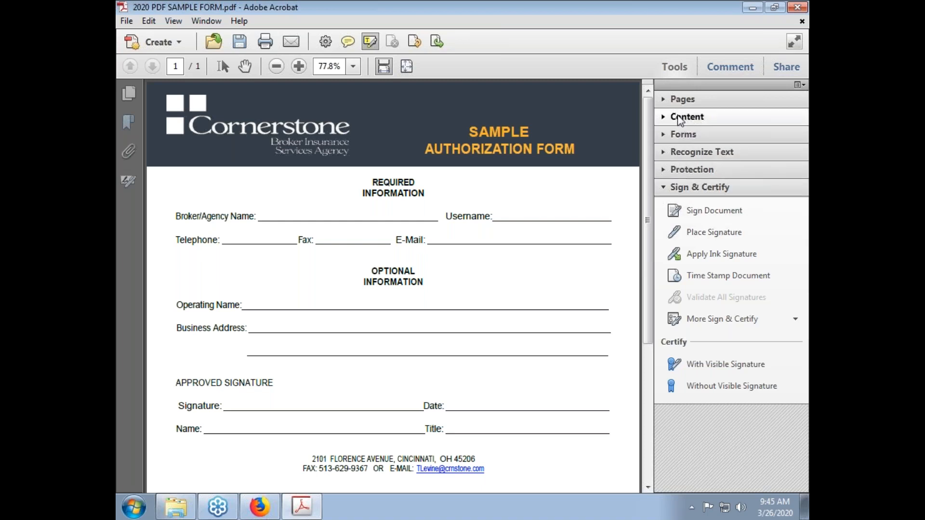
click(679, 116)
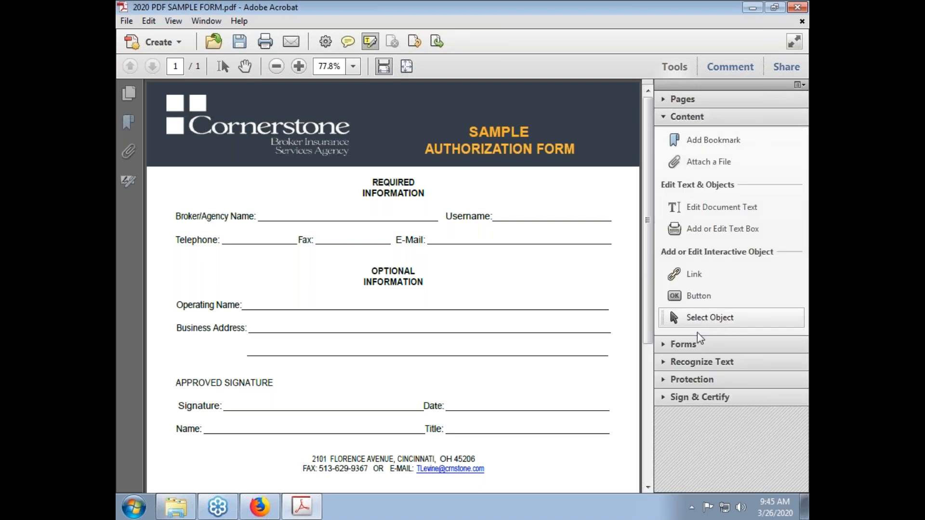
click(694, 344)
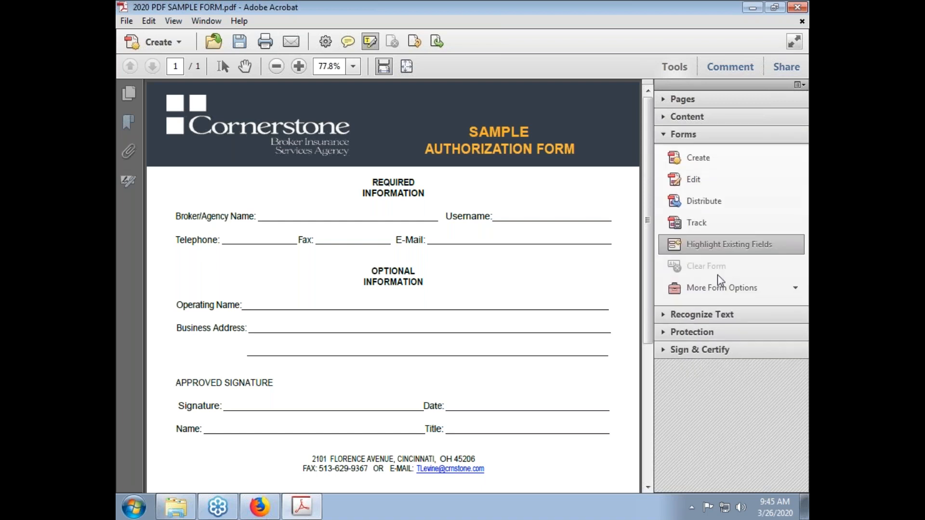
click(698, 159)
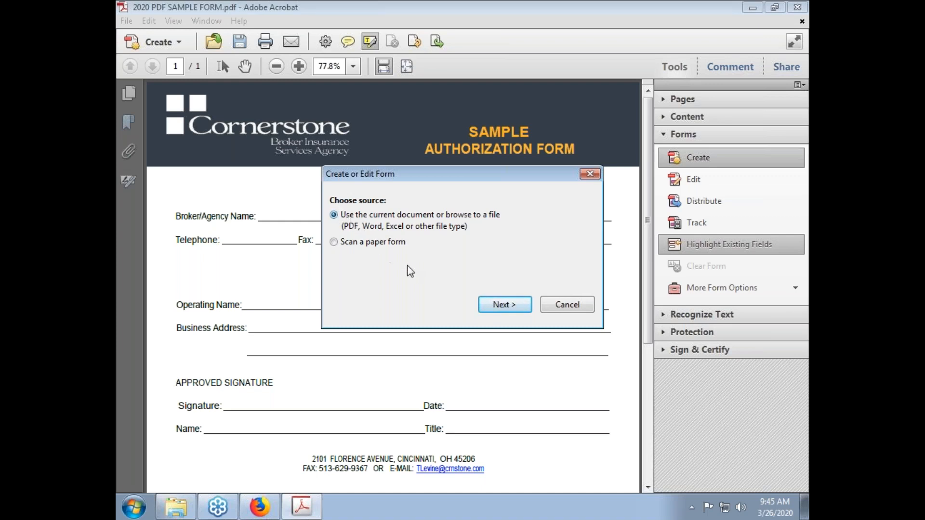
Keep 'Use the current document' as the form source and proceed to the save-changes prompt
click(484, 308)
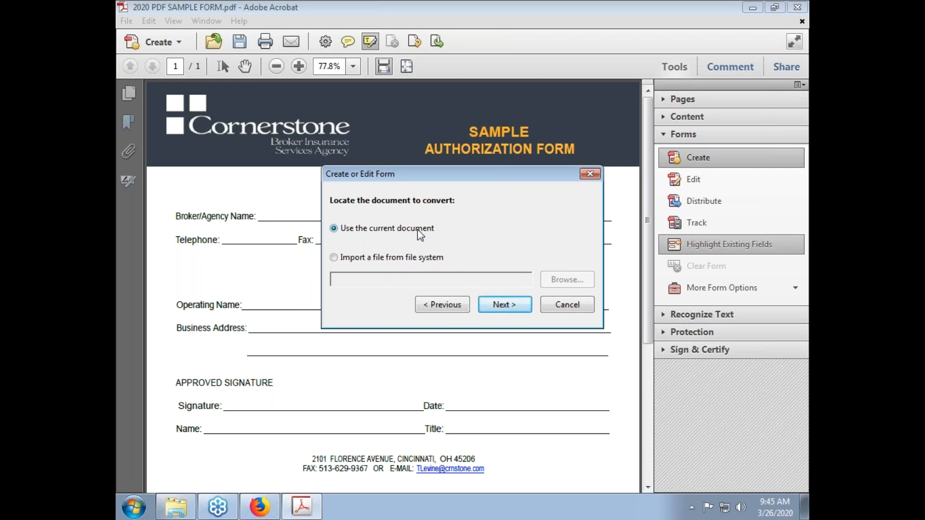
click(404, 260)
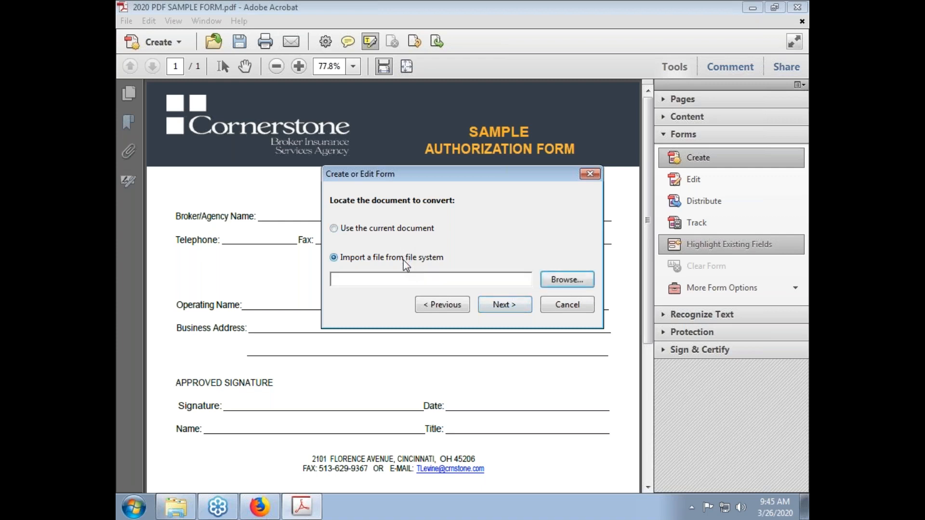
click(397, 231)
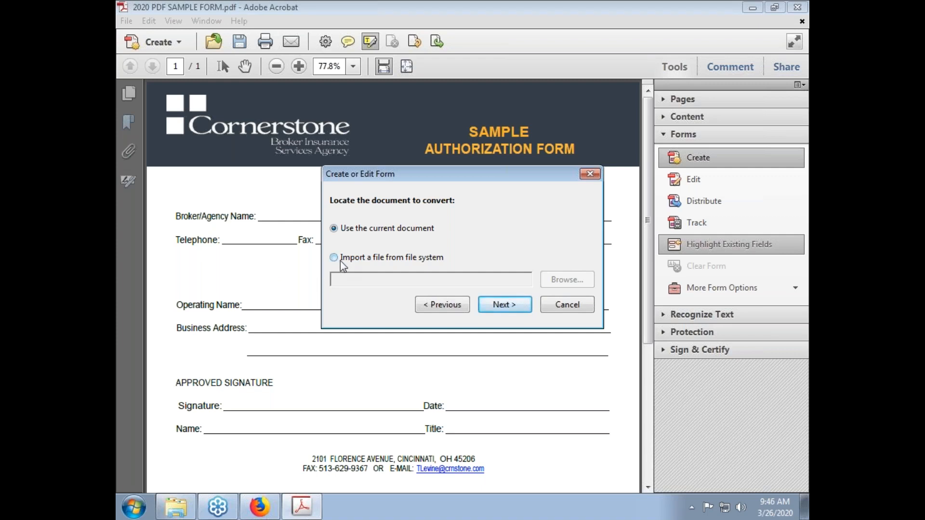
click(490, 311)
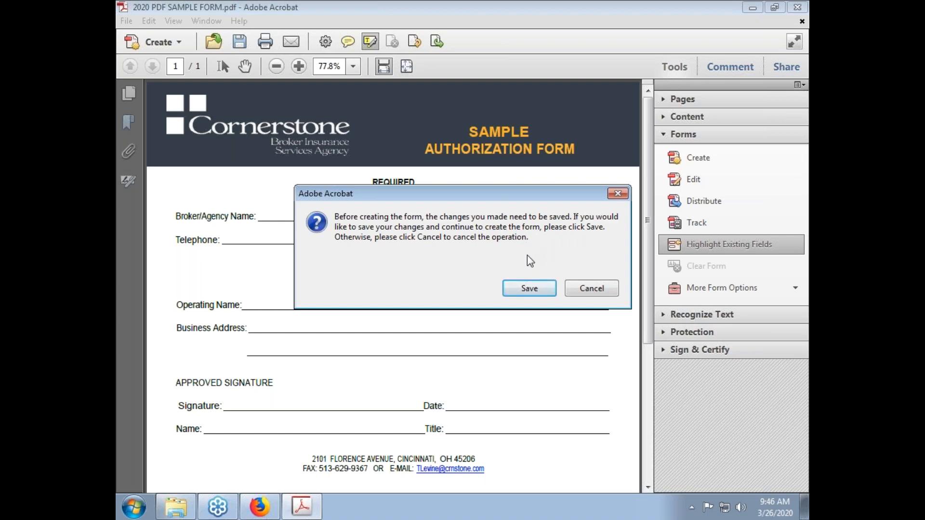
Save the PDF as '2020 PDF SAMPLE FORM FILLABLE.pdf' and enter form editing
click(530, 291)
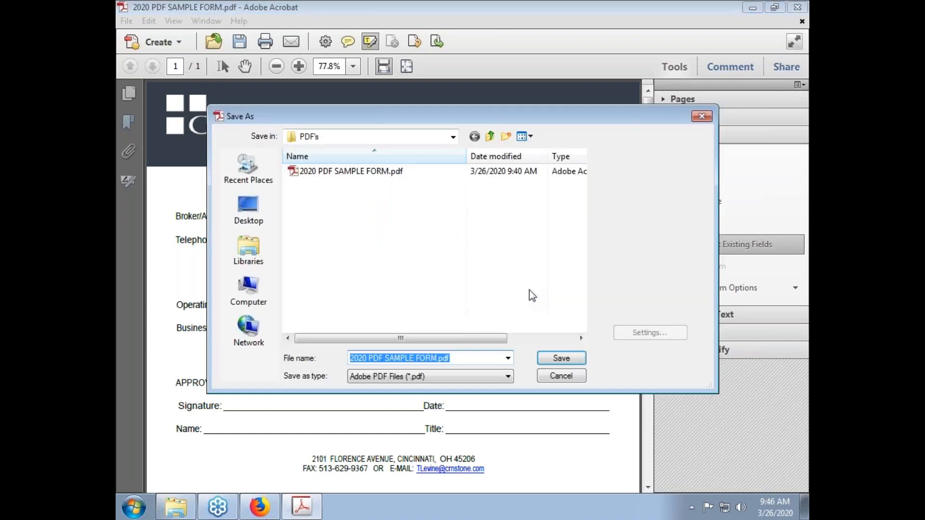
click(437, 359)
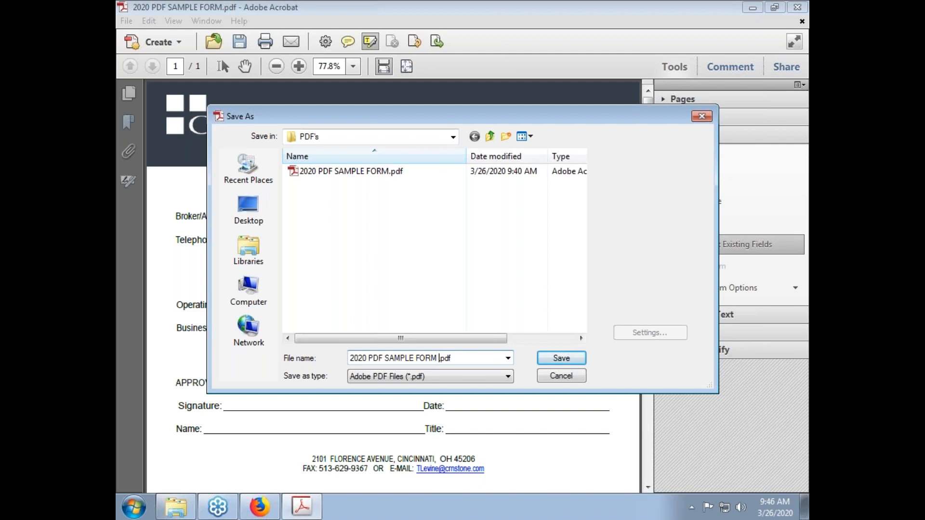
text(FILLABLE)
click(571, 361)
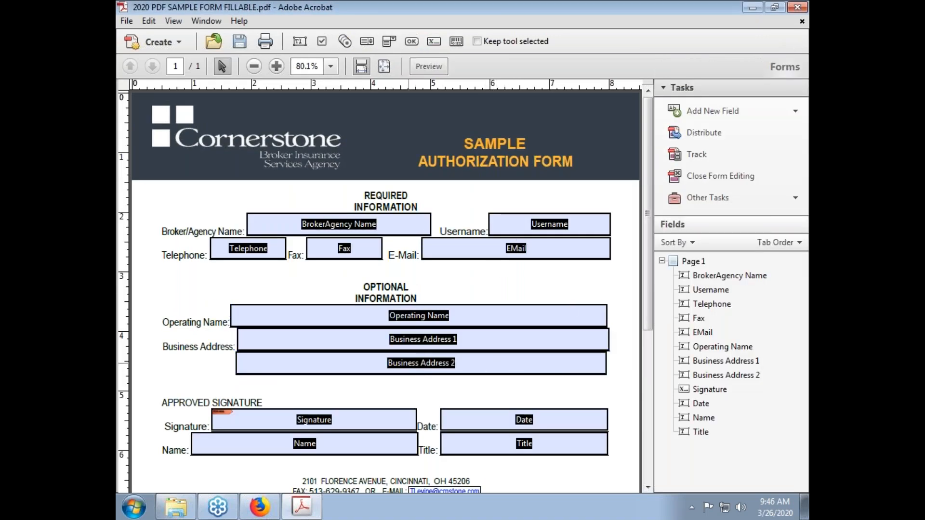
Scroll through the detected fields and open Text Field Properties for the EMail field
scroll(461, 236, down, 2)
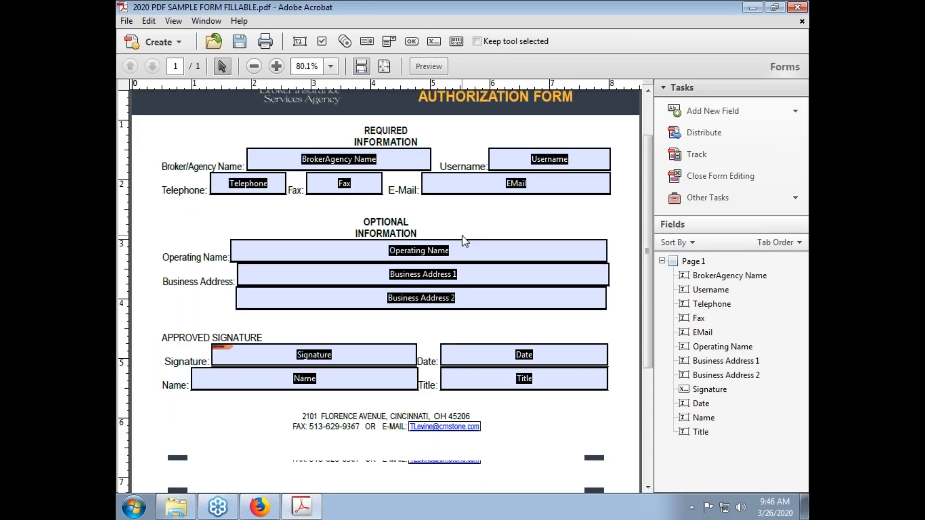
scroll(461, 236, down, 3)
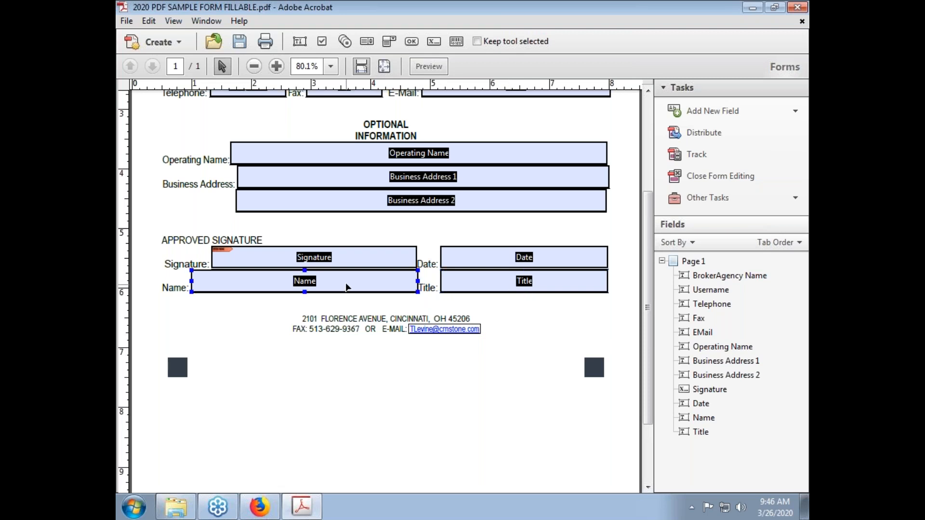
scroll(347, 287, up, 3)
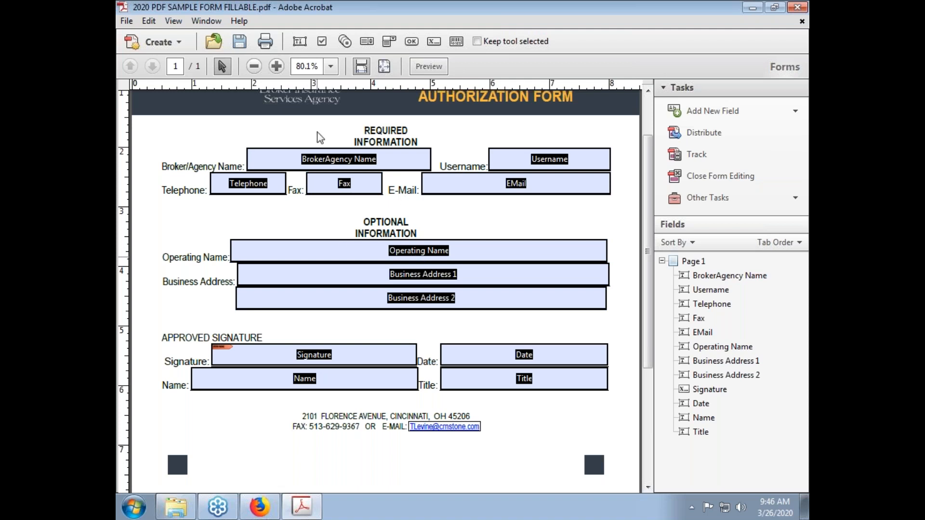
double_click(512, 186)
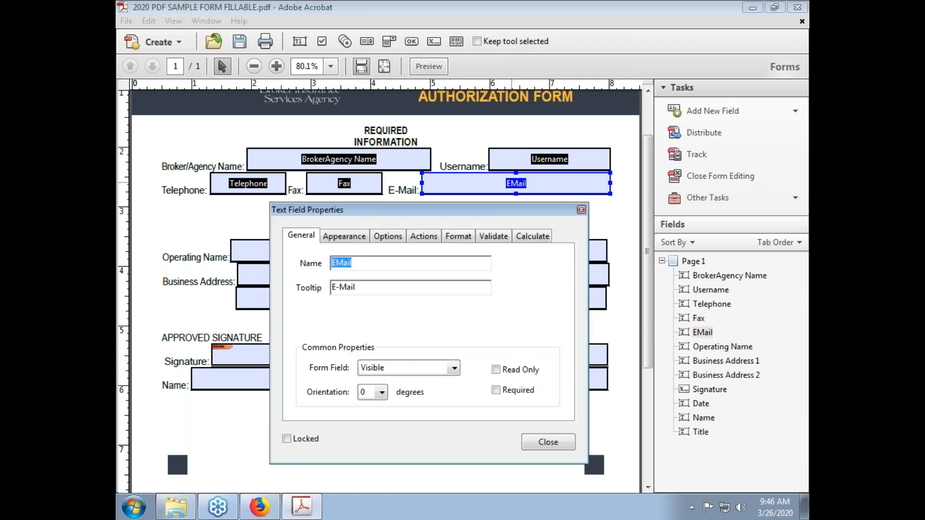
Rename the EMail field to 'E-Mail' and show its Appearance settings
right_click(512, 183)
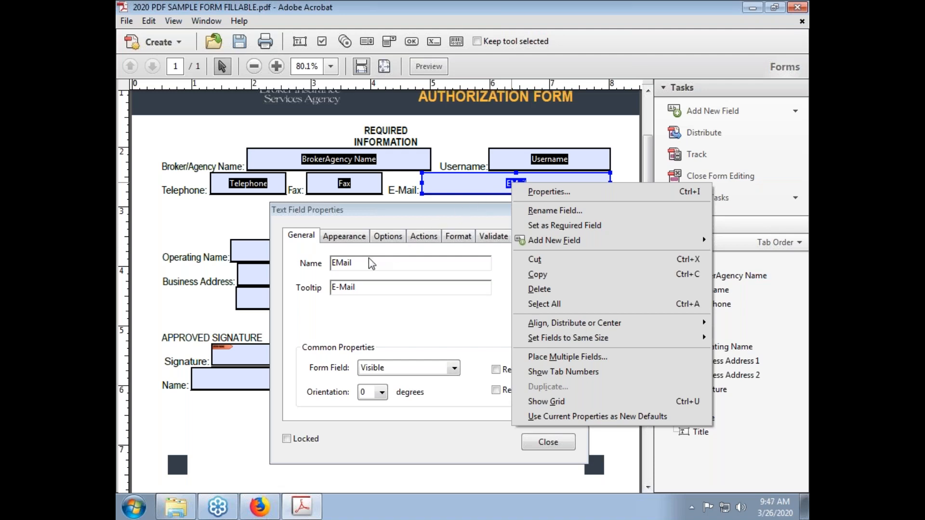
click(340, 262)
text(-)
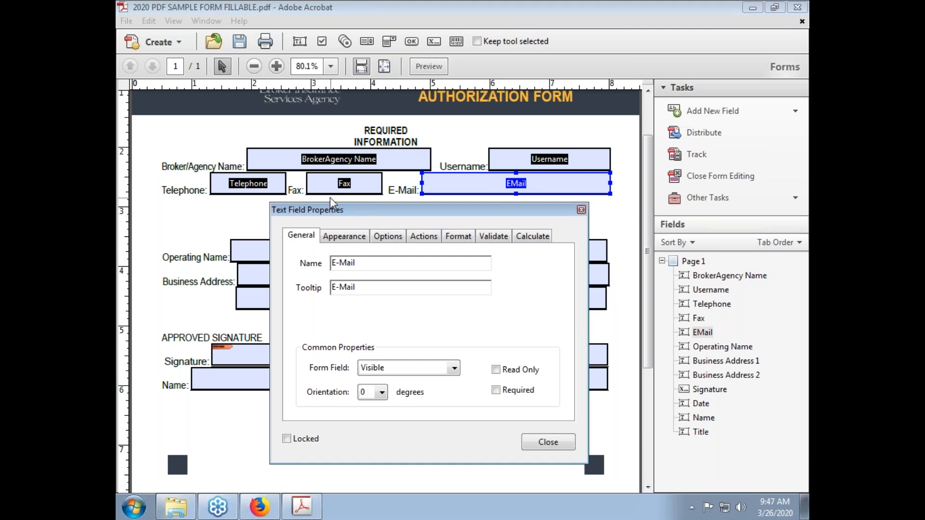
click(351, 235)
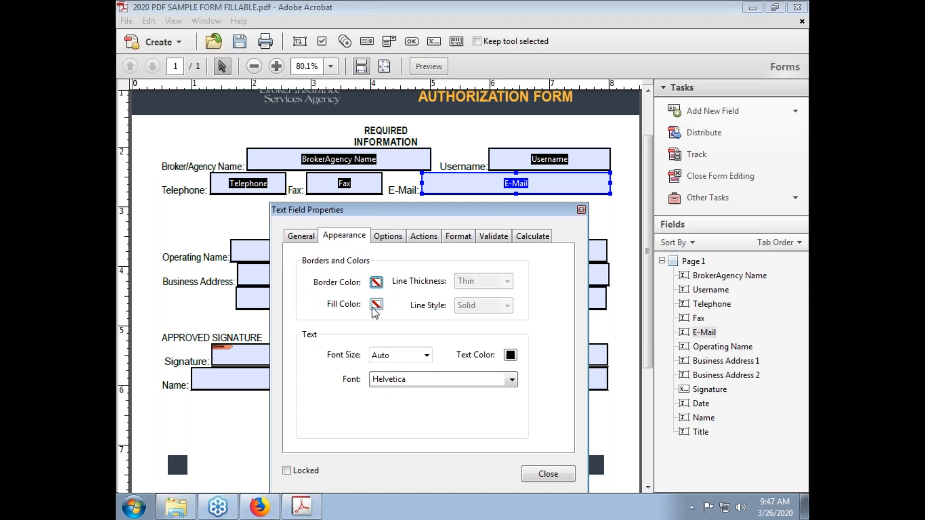
Set the E-Mail field's text alignment to Center on the Options tab
click(387, 236)
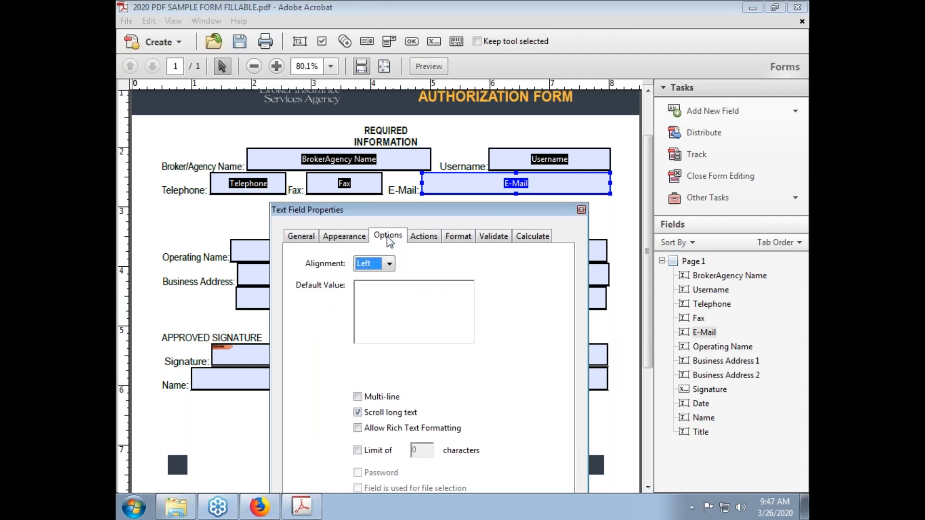
click(390, 264)
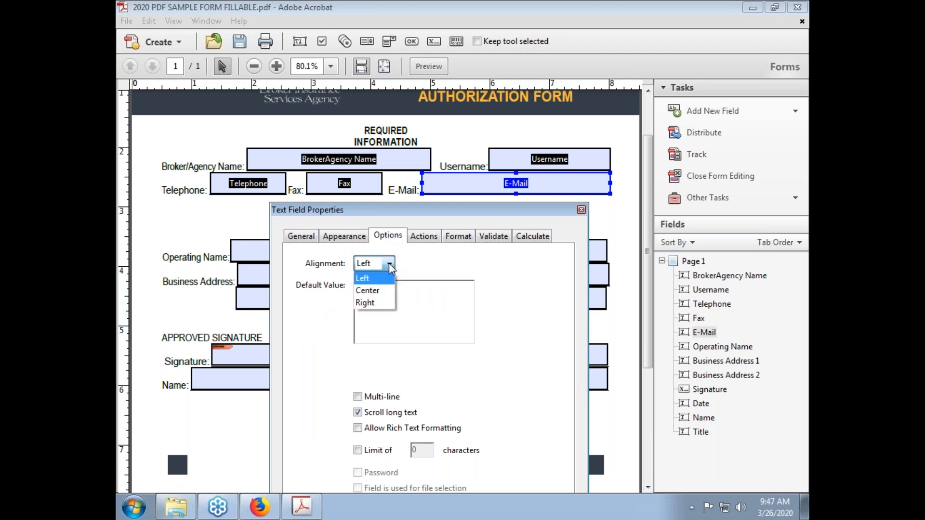
click(379, 291)
click(380, 265)
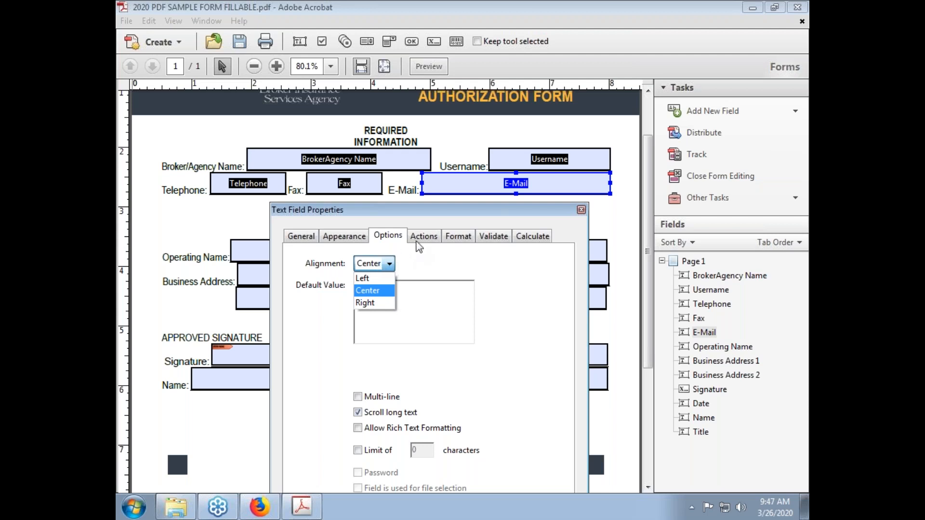
Review the field's Actions tab, keeping the trigger as Mouse Up
click(423, 237)
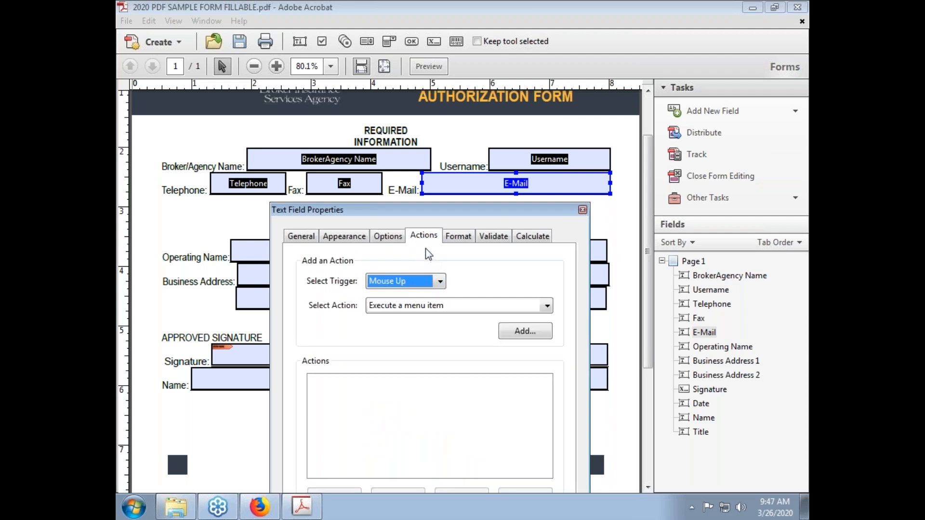
click(428, 284)
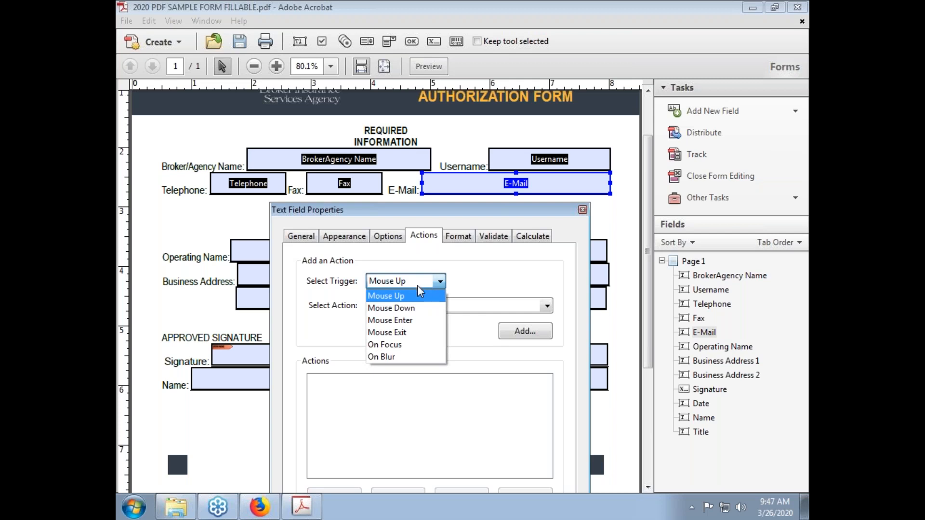
click(465, 272)
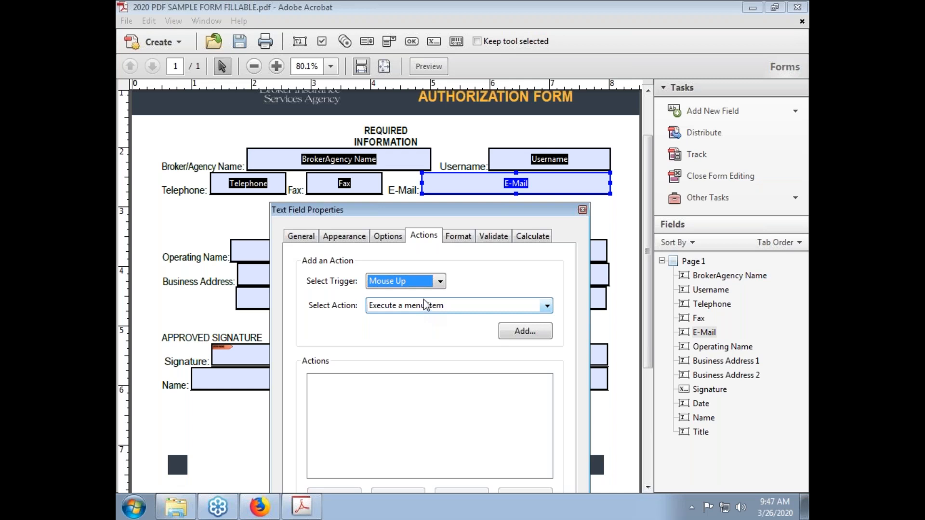
Leave the E-Mail field's format category as None and review its validation options
click(457, 241)
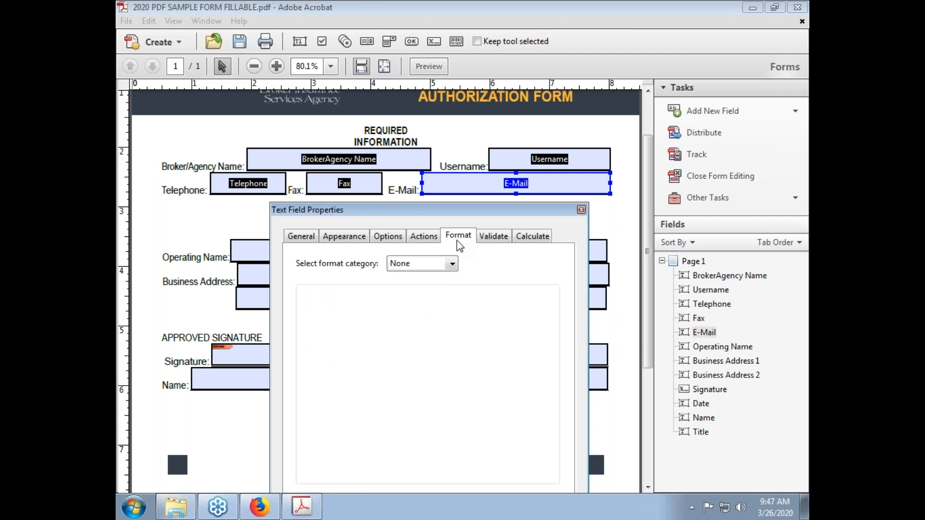
click(452, 263)
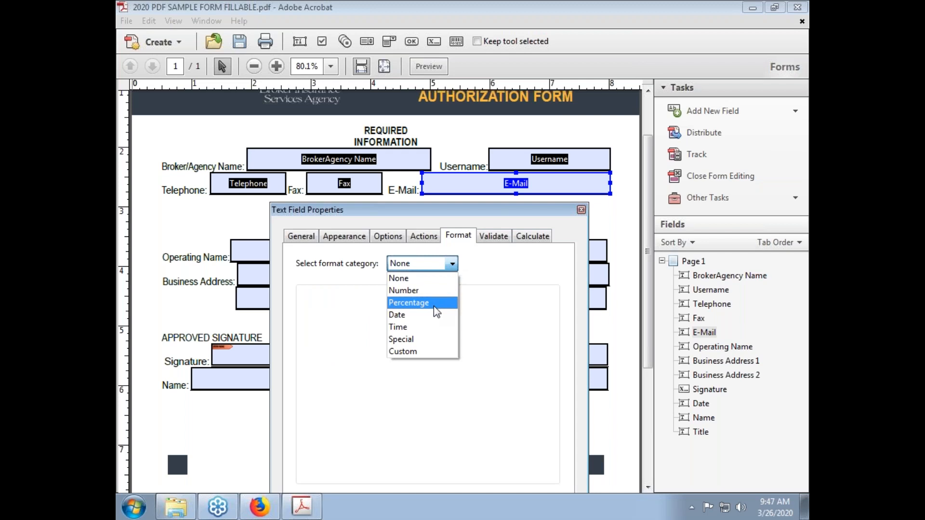
click(500, 242)
click(500, 241)
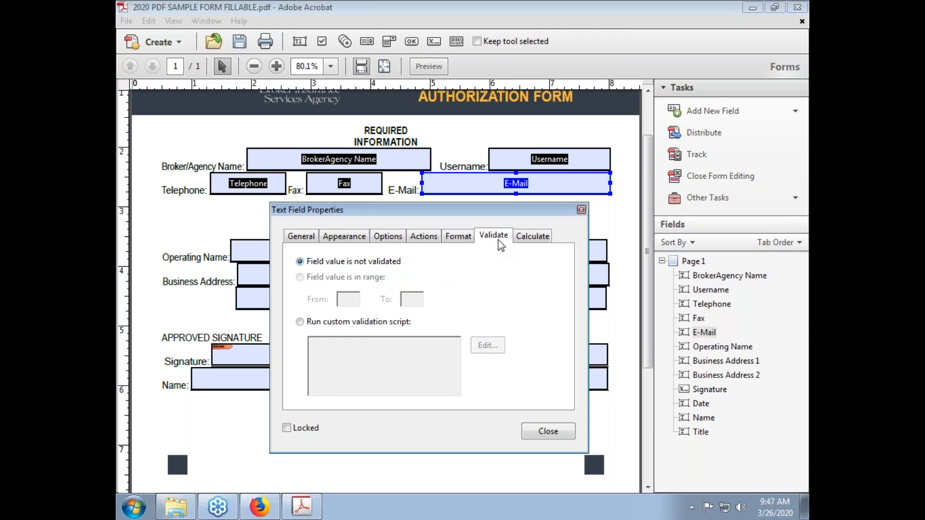
click(525, 242)
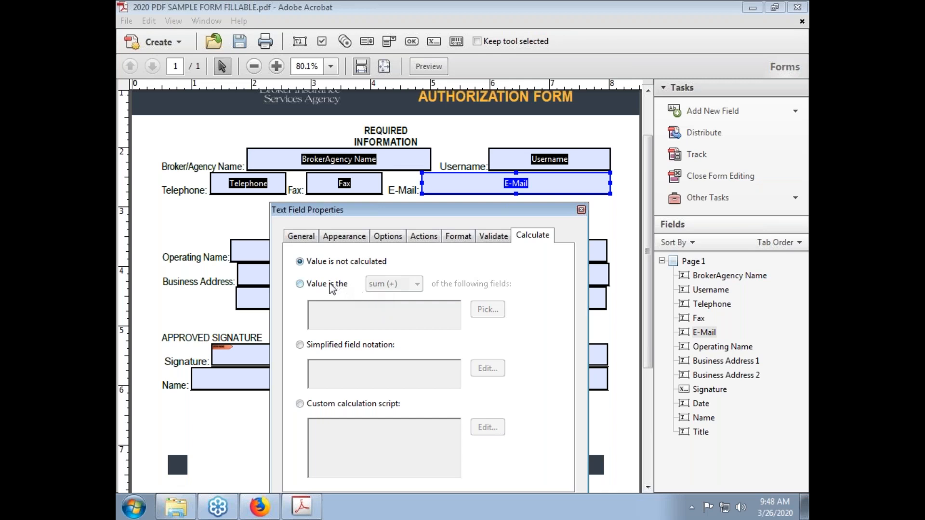
Try a sum calculation using the Date field, then revert to Value is not calculated
click(329, 285)
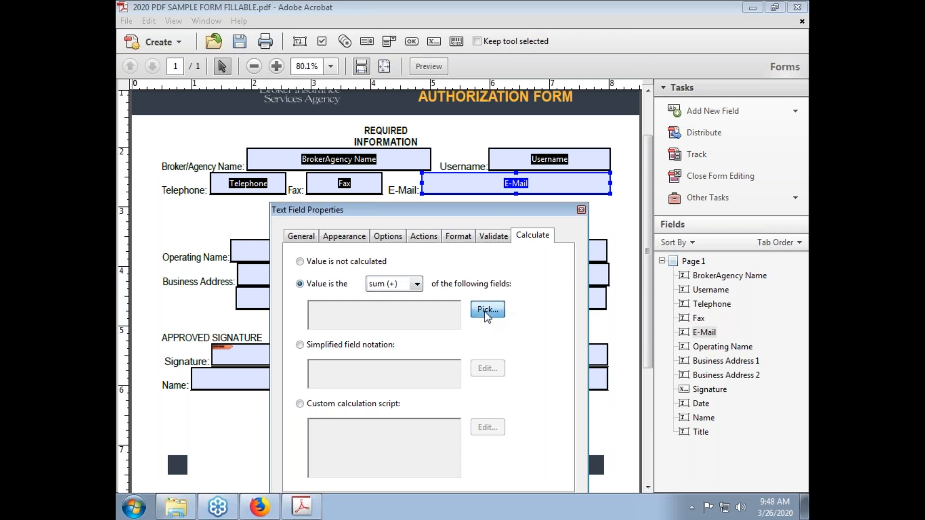
click(488, 312)
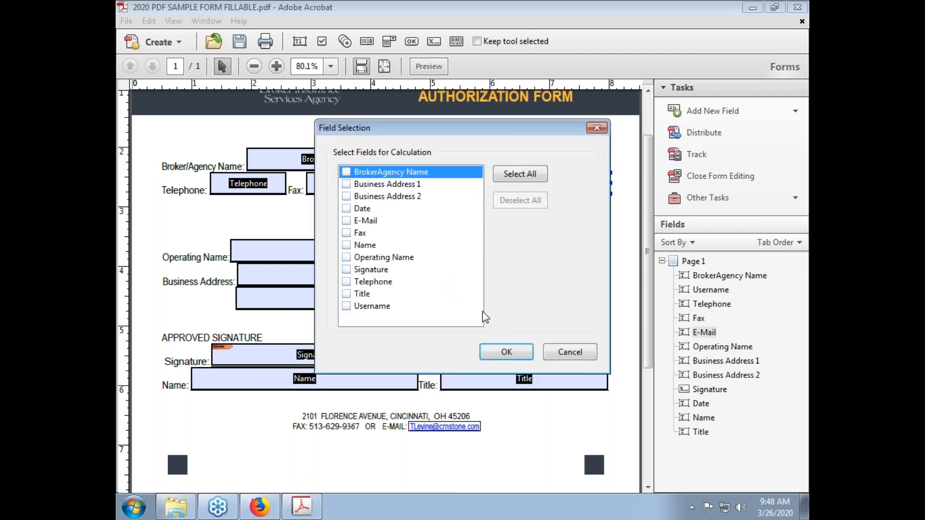
click(347, 209)
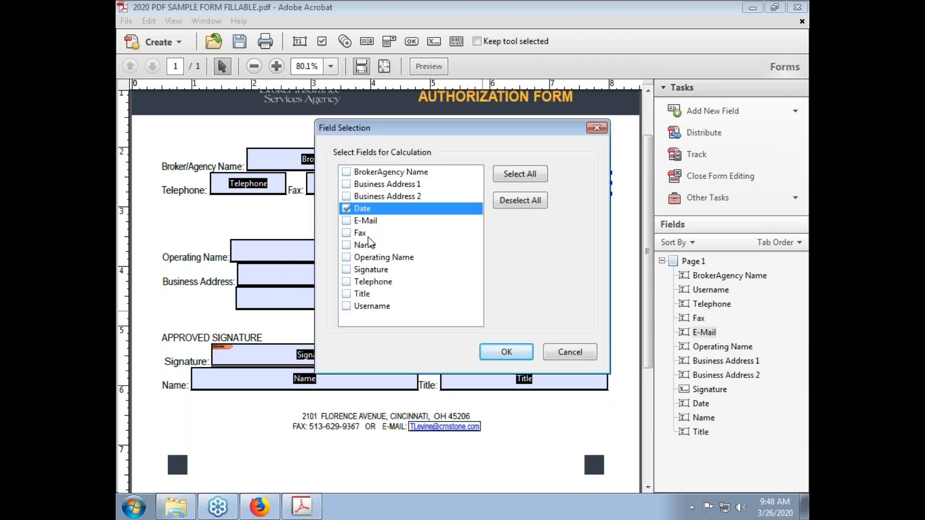
click(548, 354)
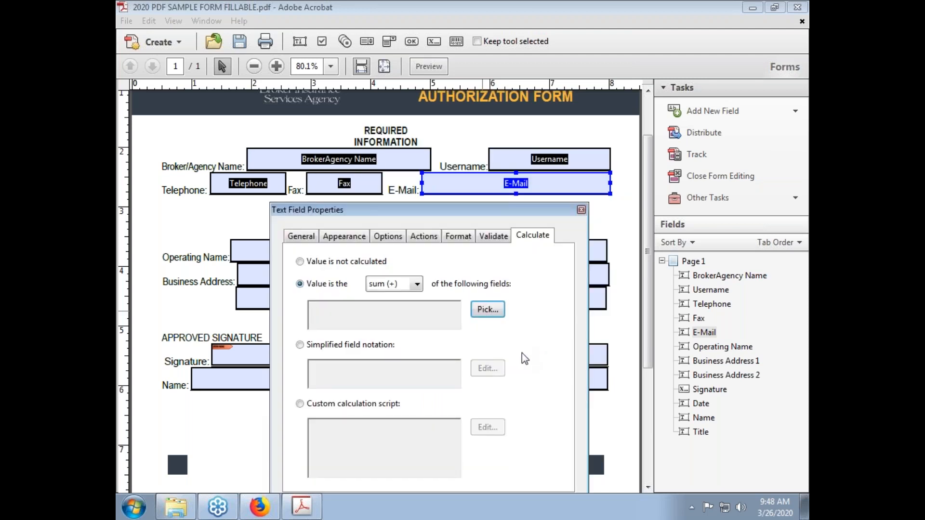
click(300, 261)
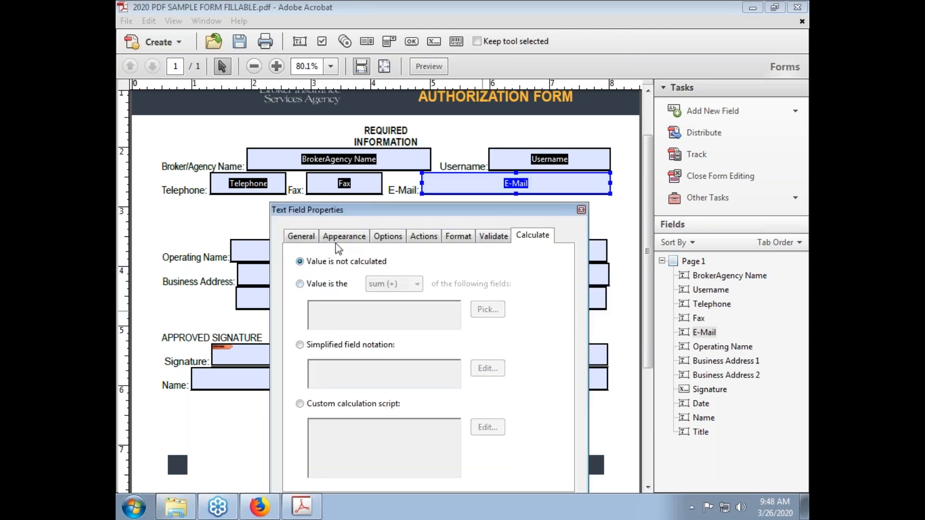
click(302, 236)
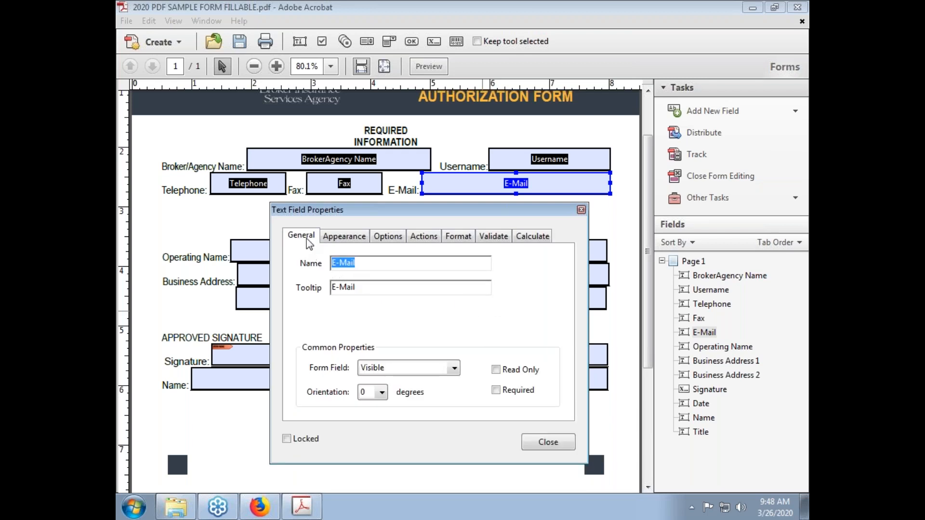
Mark the E-Mail field as Required and close its properties
click(496, 390)
click(528, 442)
scroll(462, 436, up, 3)
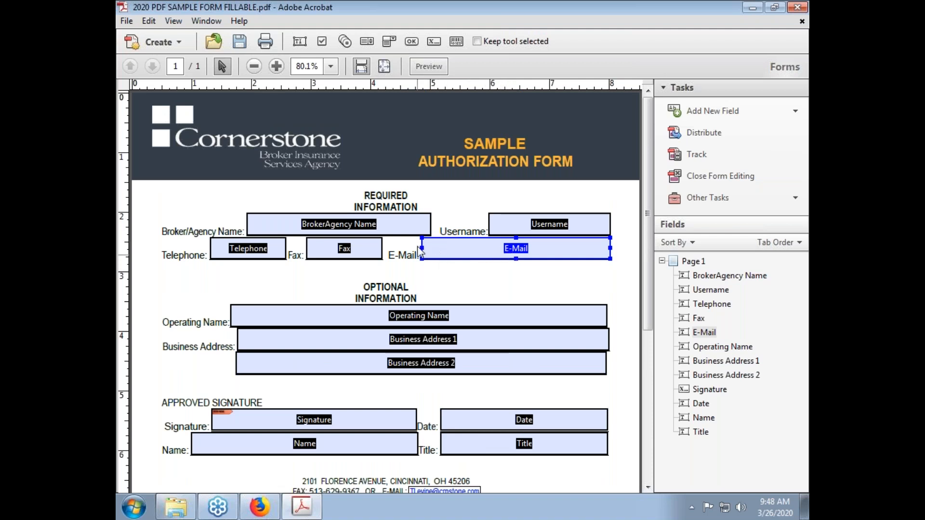
Make the Username field required in its properties
click(403, 231)
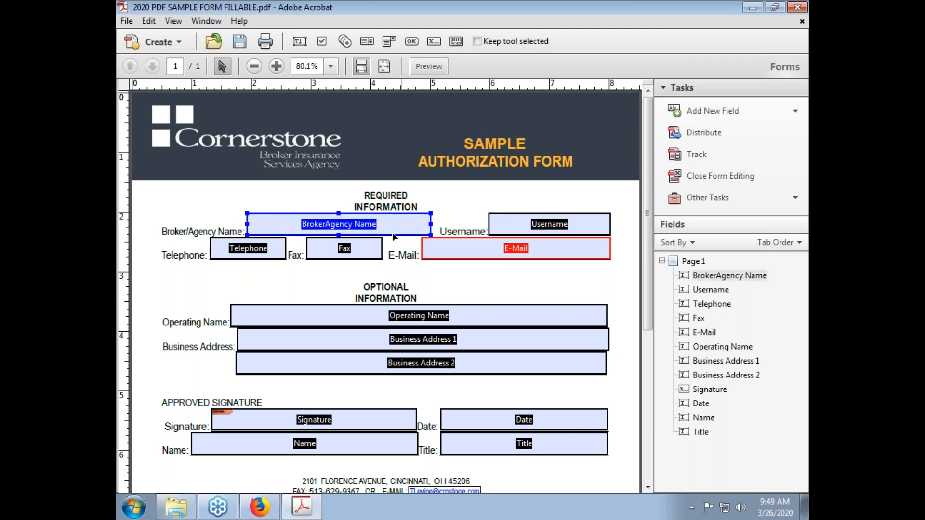
shift+click(360, 249)
click(504, 216)
double_click(505, 215)
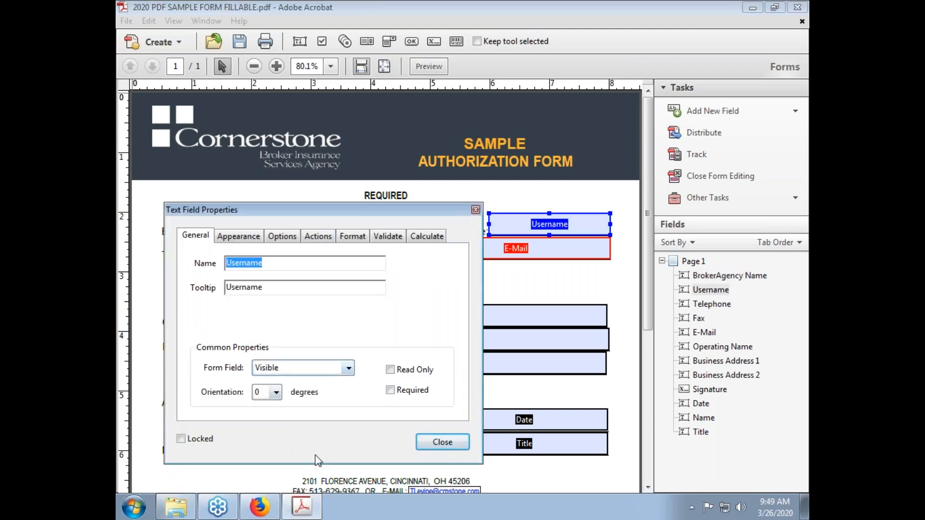
click(407, 395)
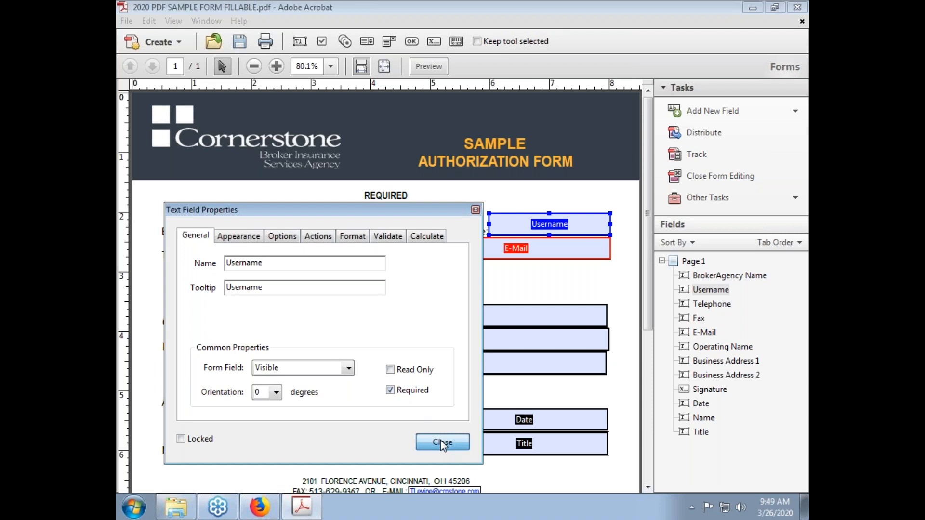
click(461, 442)
Mark the BrokerAgency Name and Telephone fields as Required
click(371, 223)
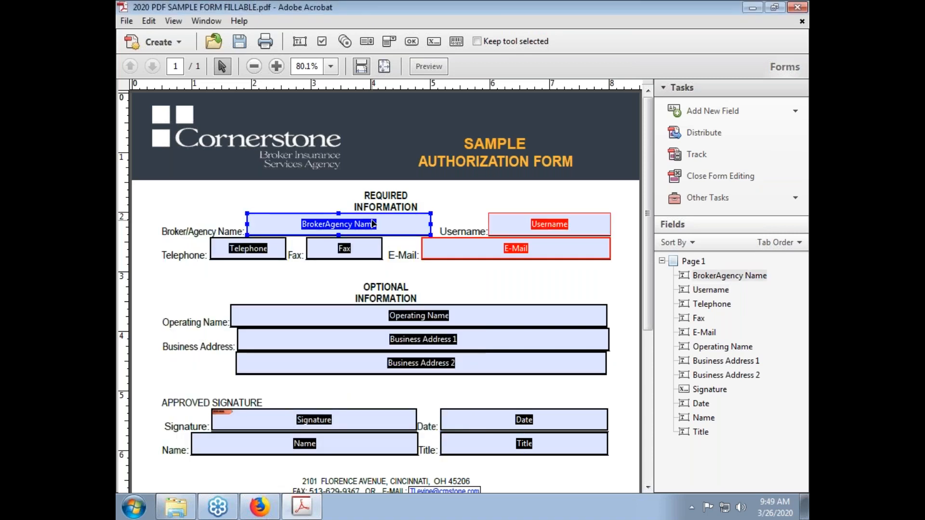
double_click(372, 222)
click(663, 390)
click(712, 441)
click(266, 250)
double_click(267, 250)
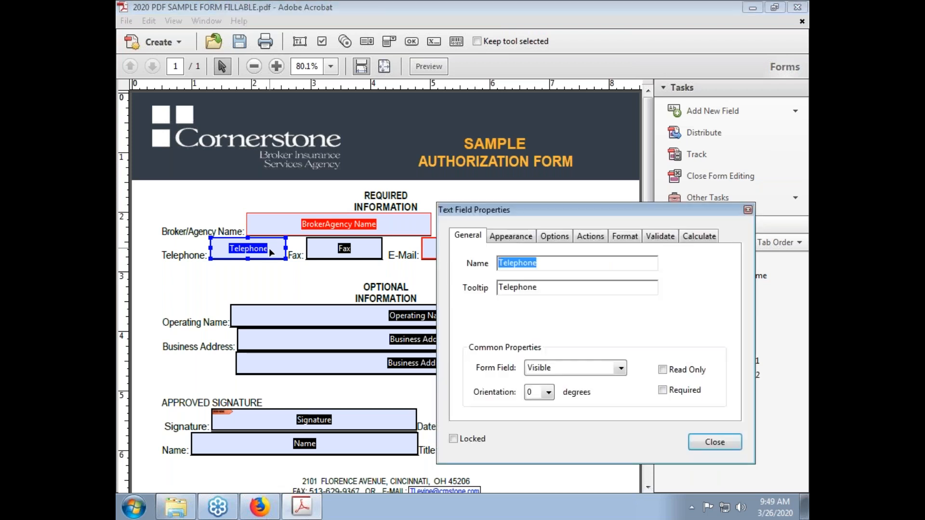
click(664, 390)
click(712, 441)
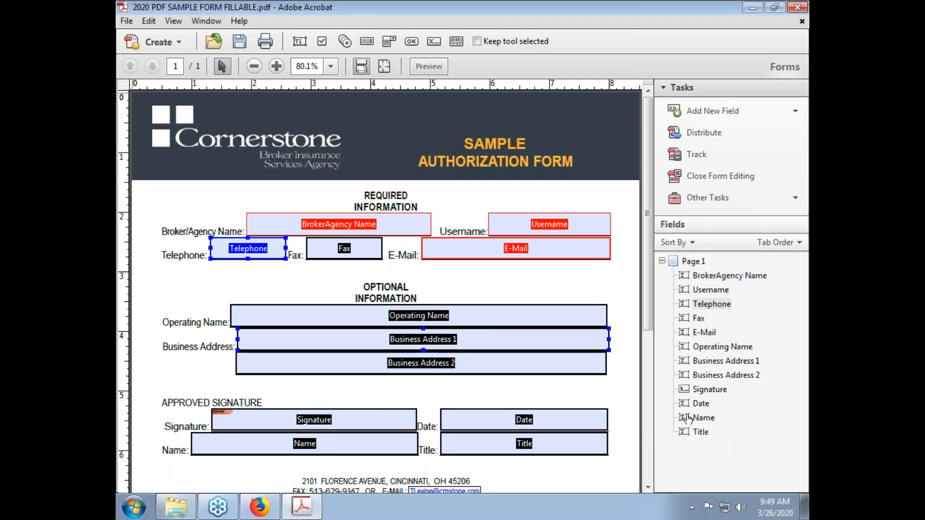
Make the Fax field required, then select the Signature field below
click(310, 248)
double_click(311, 248)
click(686, 392)
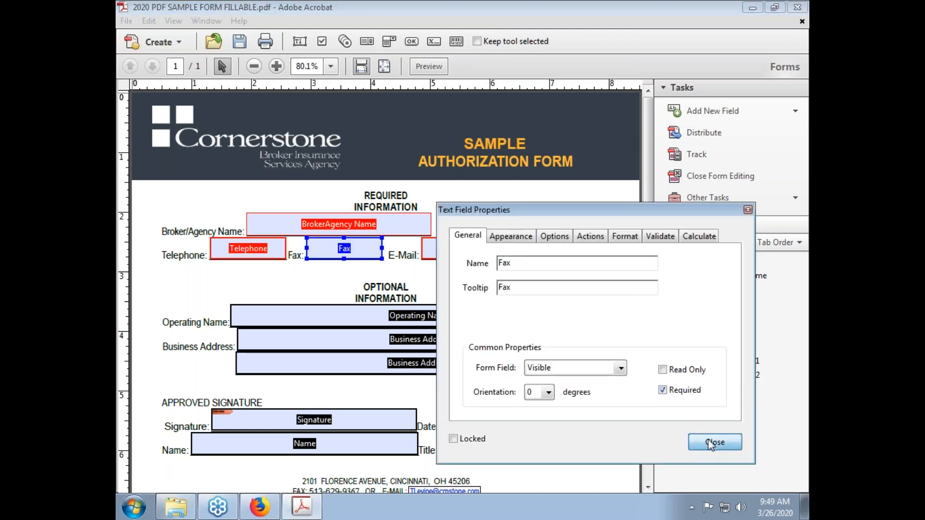
click(715, 442)
scroll(482, 361, down, 3)
click(350, 332)
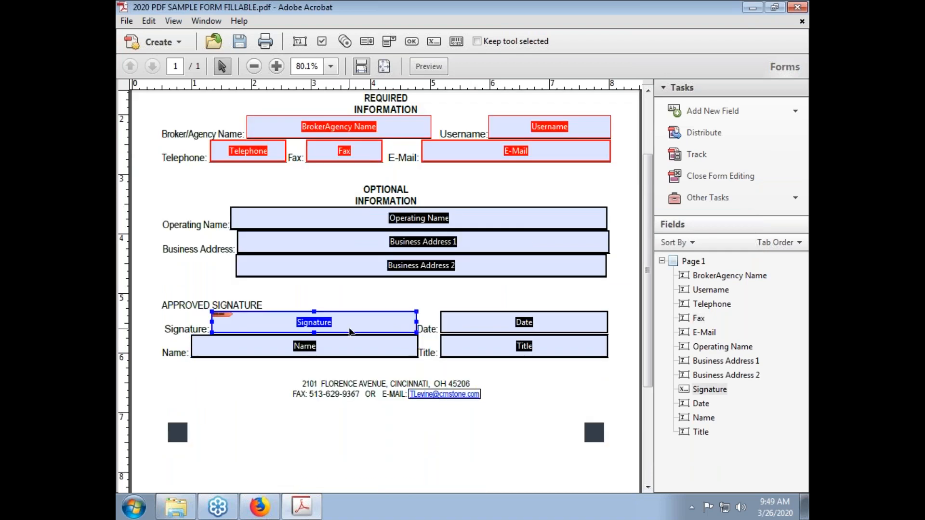
Mark the Signature and Date fields as Required in their properties
double_click(412, 322)
click(663, 390)
click(711, 440)
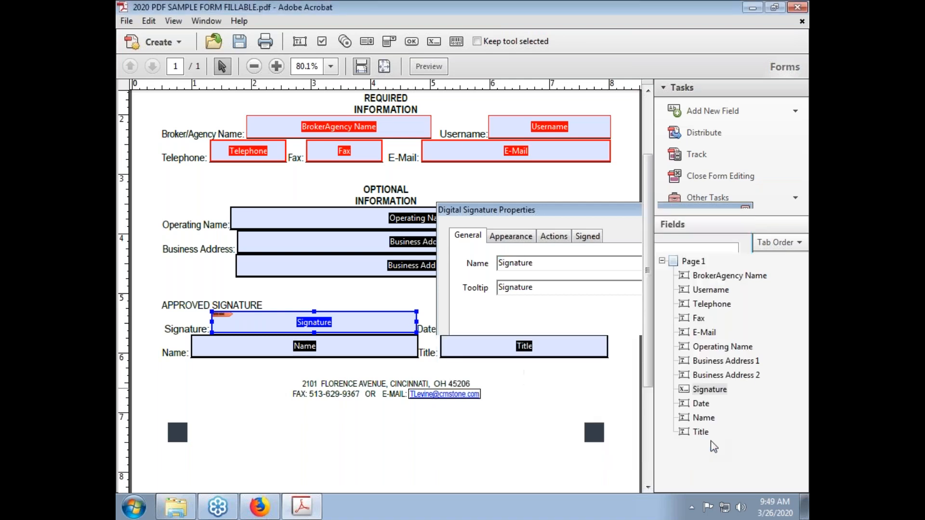
double_click(567, 328)
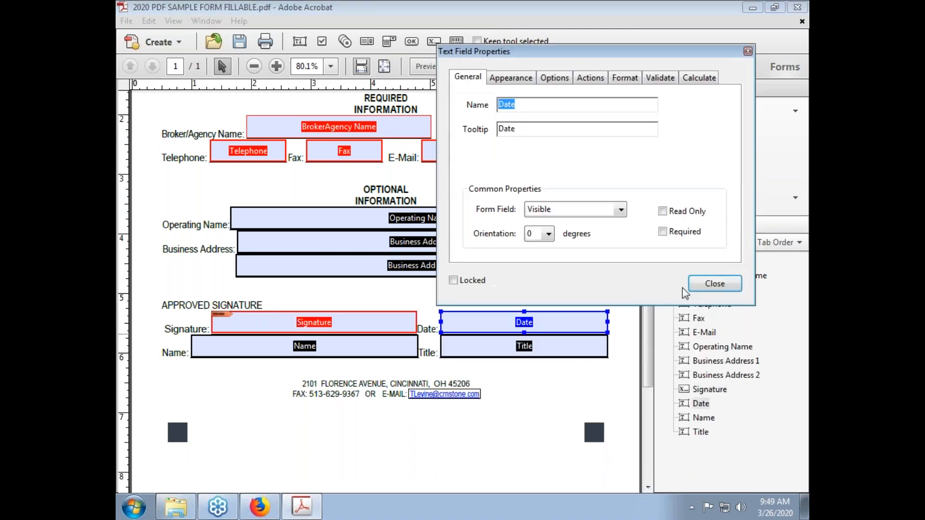
click(663, 232)
click(714, 283)
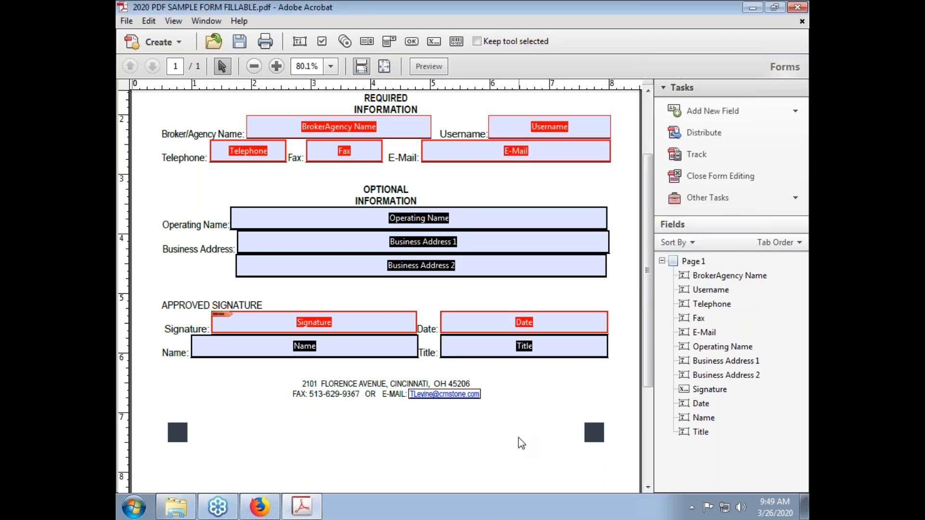
Check the Operating Name, BrokerAgency Name, Signature and Name fields by selecting each
scroll(514, 439, up, 3)
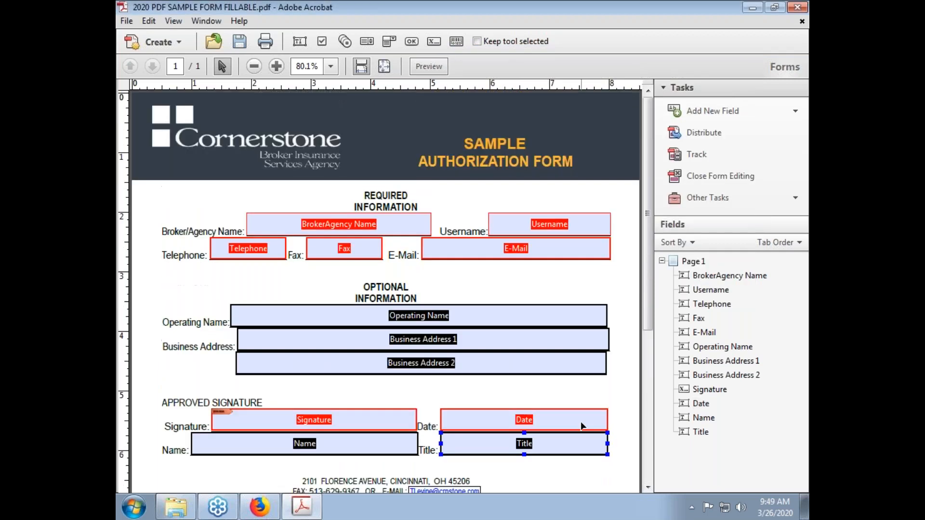
click(397, 322)
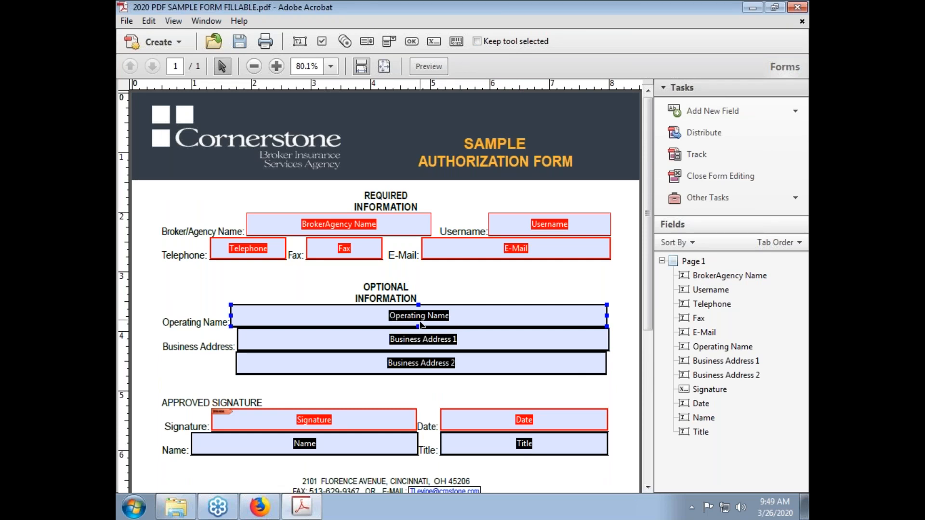
click(332, 232)
click(300, 313)
scroll(316, 322, down, 3)
click(302, 322)
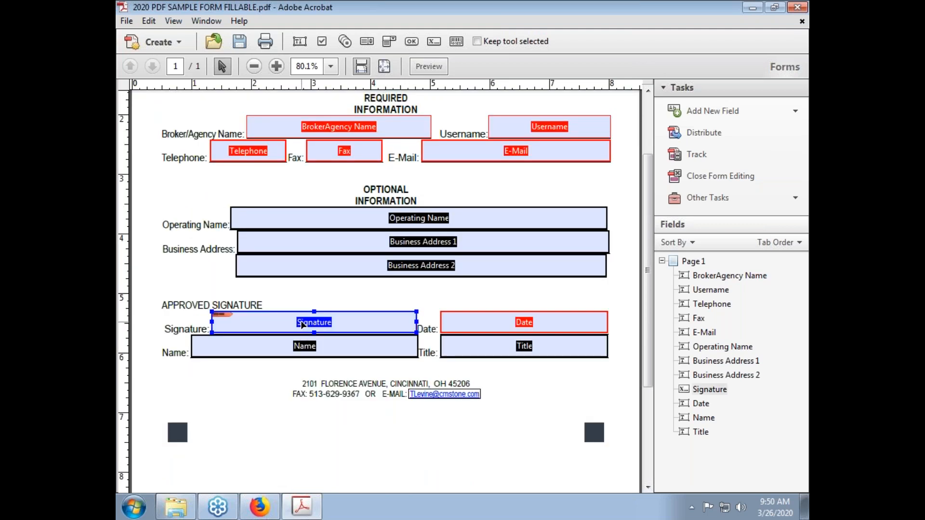
click(322, 351)
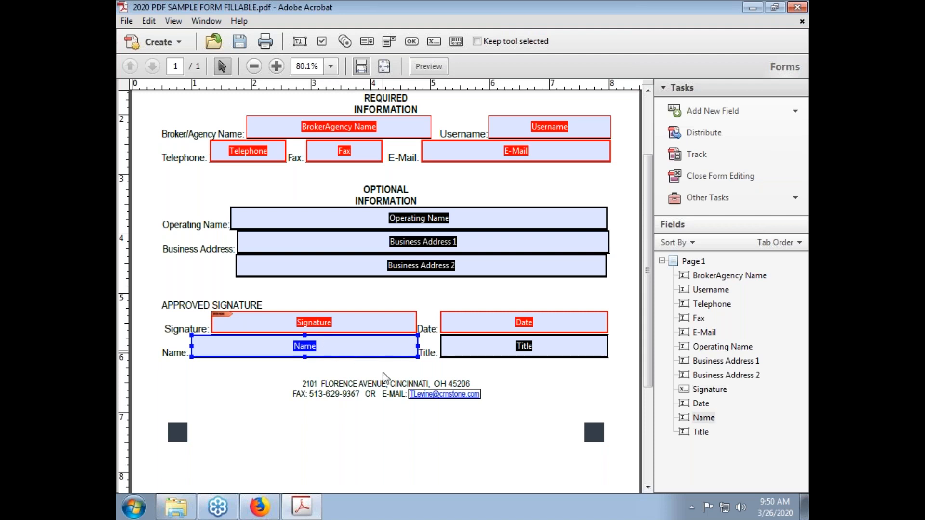
scroll(385, 388, up, 3)
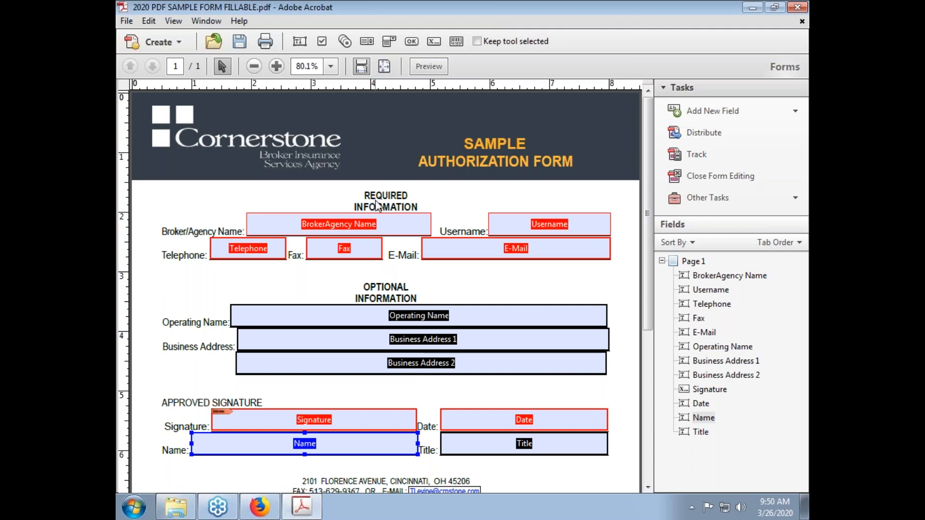
Save the fillable form over the existing file and close form editing
click(240, 42)
click(561, 358)
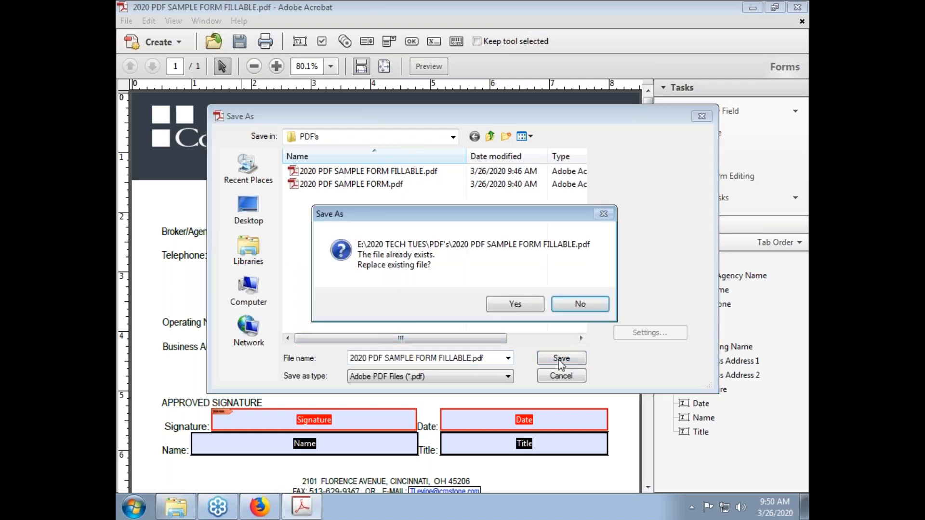
click(512, 304)
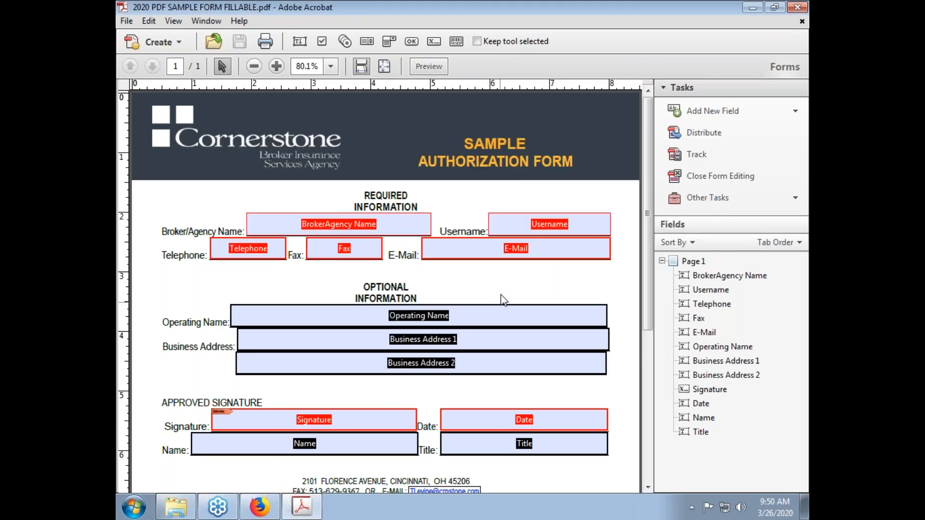
click(526, 250)
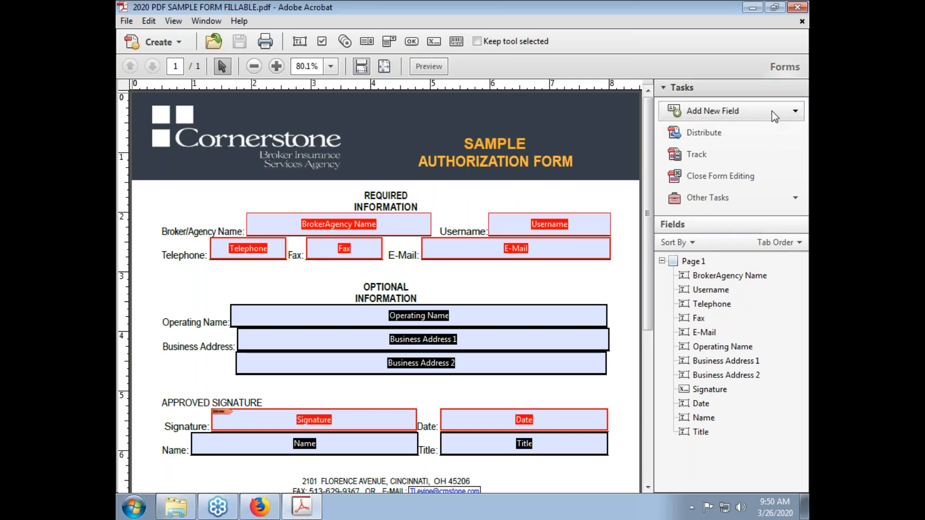
click(727, 178)
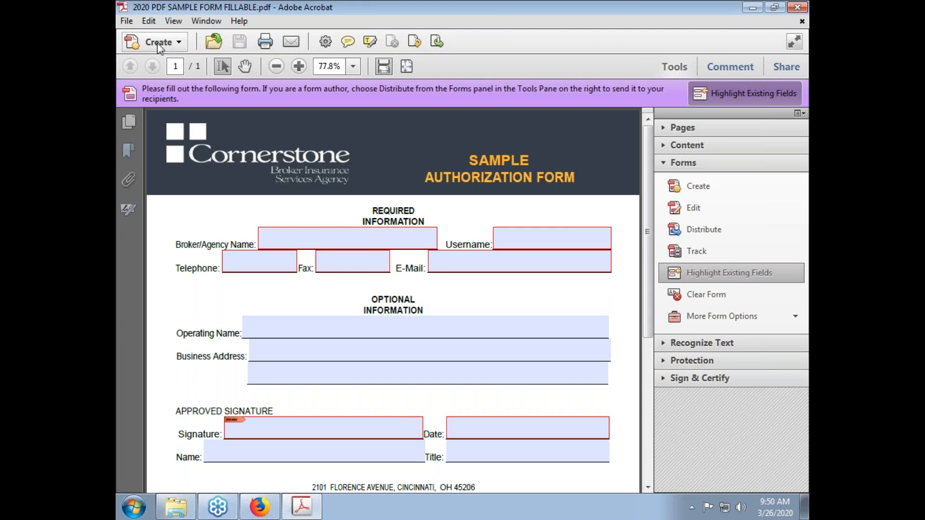
Save as PDF, replacing '2020 PDF SAMPLE FORM FILLABLE.pdf'
click(133, 24)
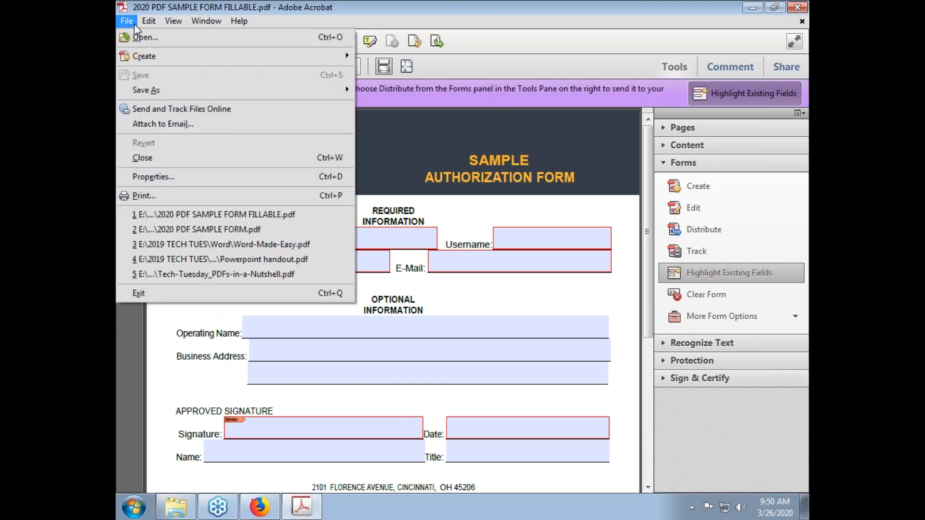
mouse_move(130, 90)
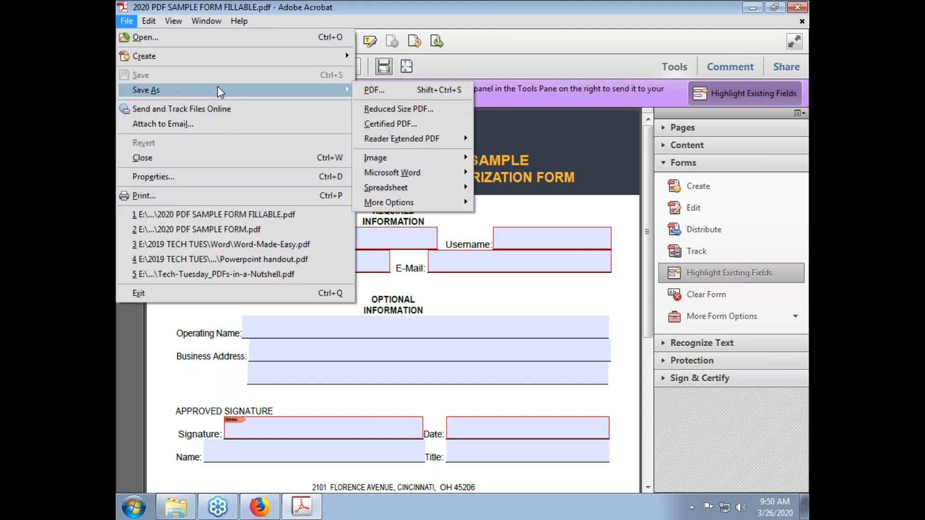
click(378, 92)
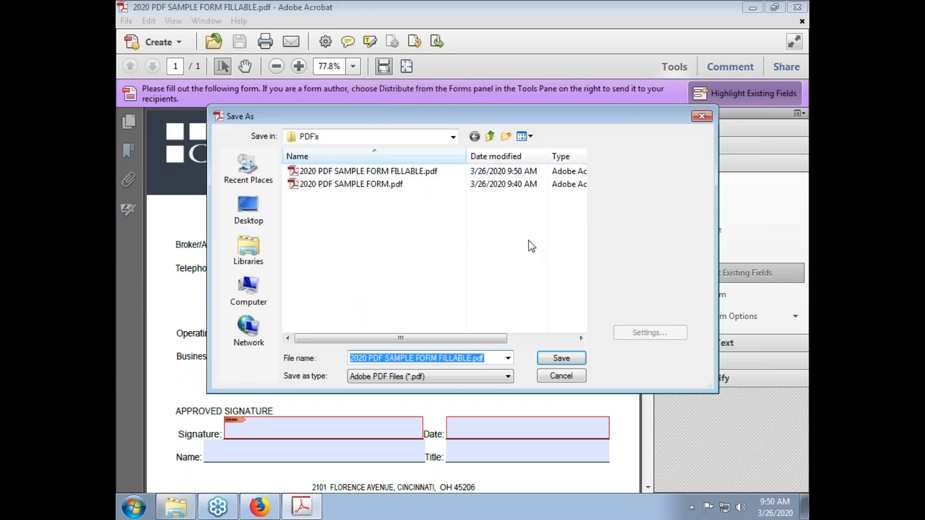
click(559, 359)
click(532, 309)
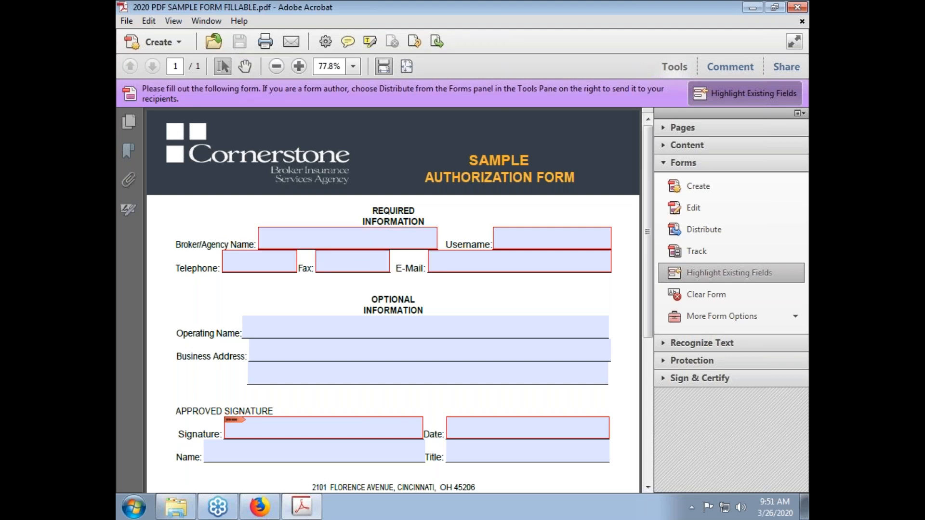
Enter 'Tech Tuesday' as the Broker/Agency Name and fill in a username
scroll(427, 287, down, 1)
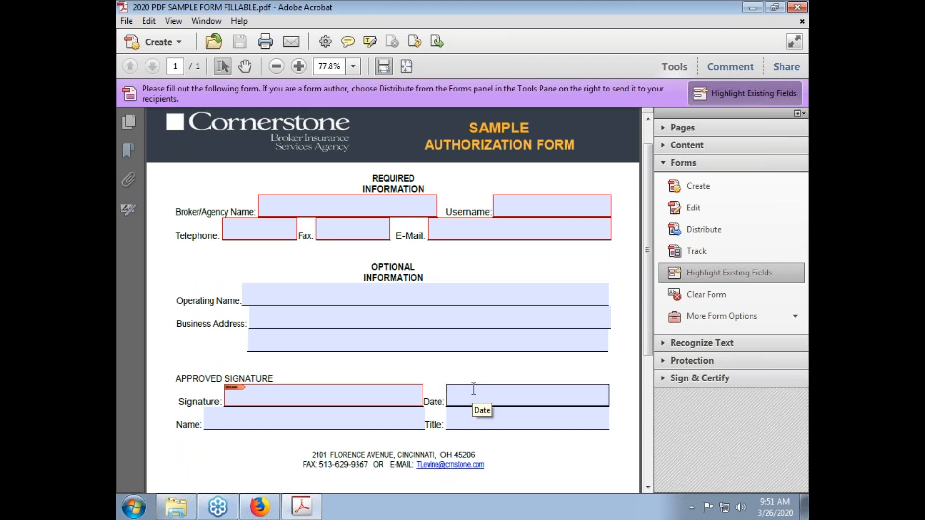
click(346, 202)
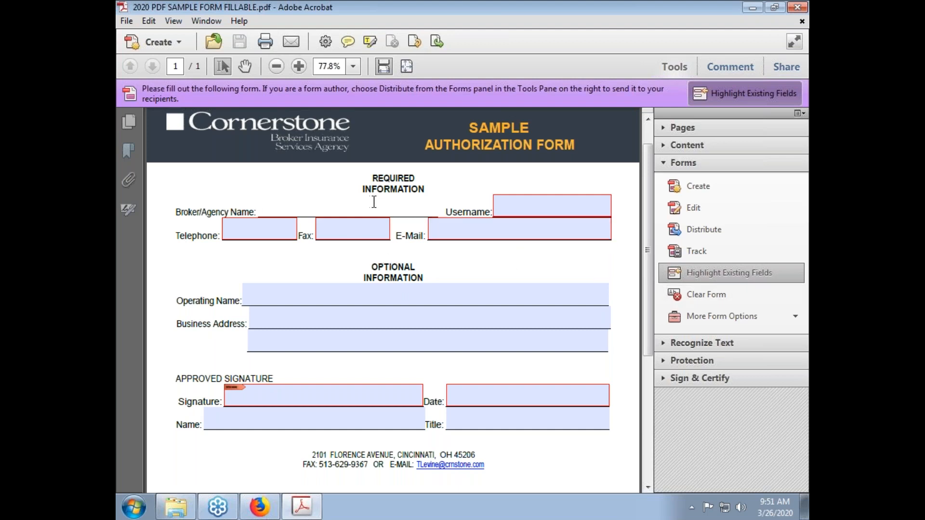
text(wafnuiwg)
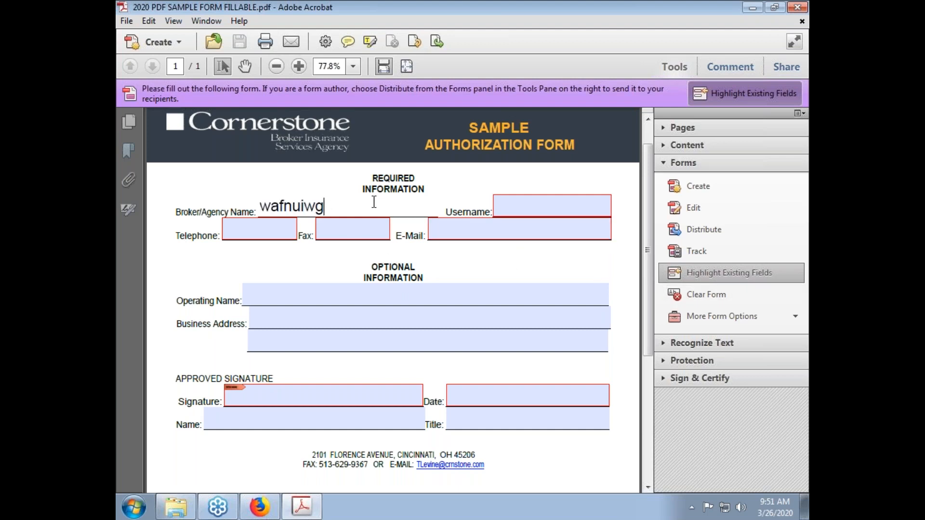
key(BackSpace)
key(BackSpace)
key(BackSpace)
key(BackSpace)
key(BackSpace)
key(BackSpace)
key(BackSpace)
key(BackSpace)
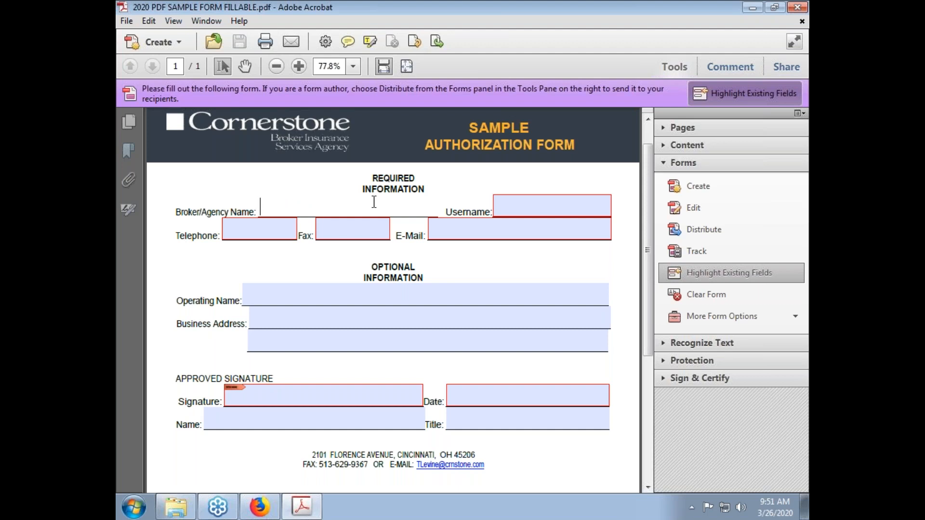
text(Tech Tu)
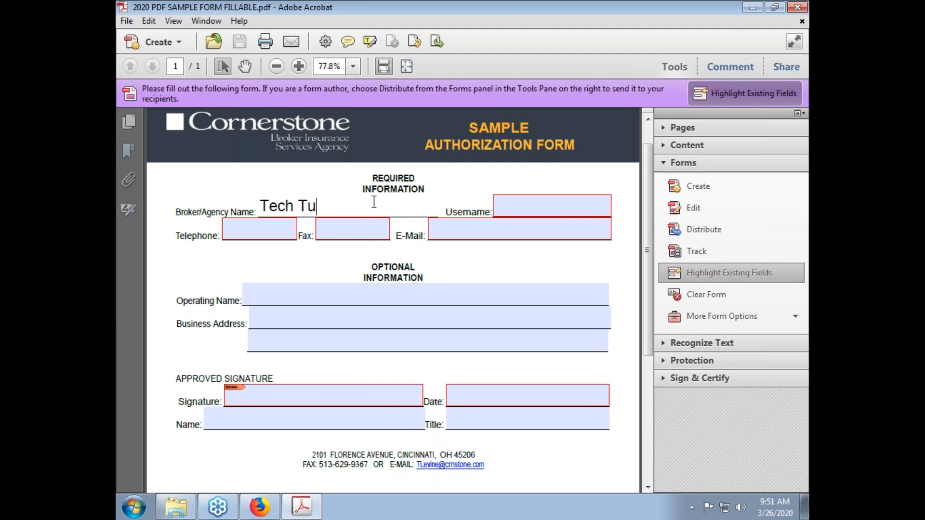
text(esday)
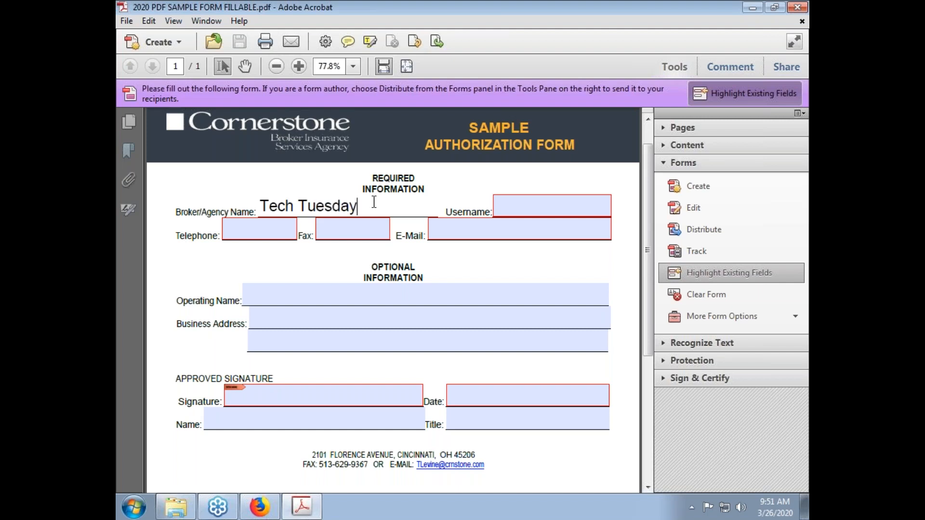
click(536, 207)
text(TDL)
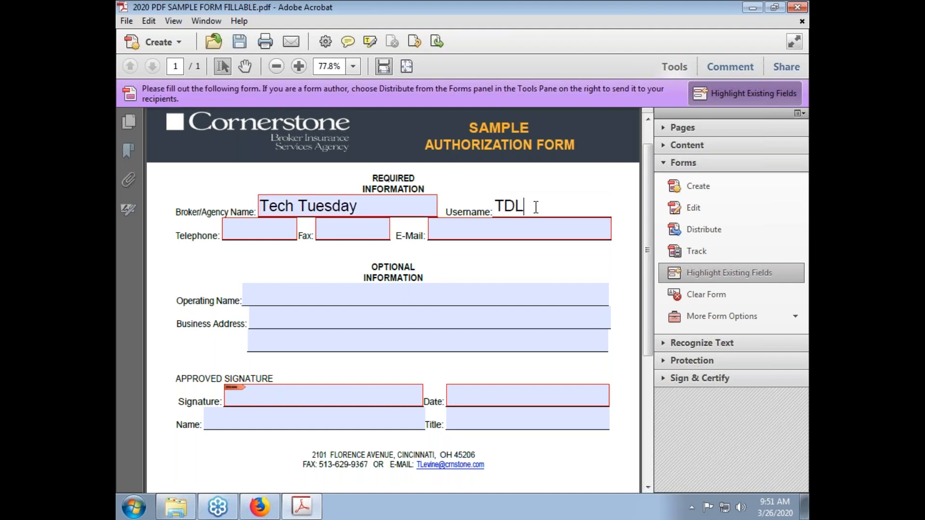
Enter the telephone and fax numbers and date 3/26/20, then start signing the Signature field
click(254, 231)
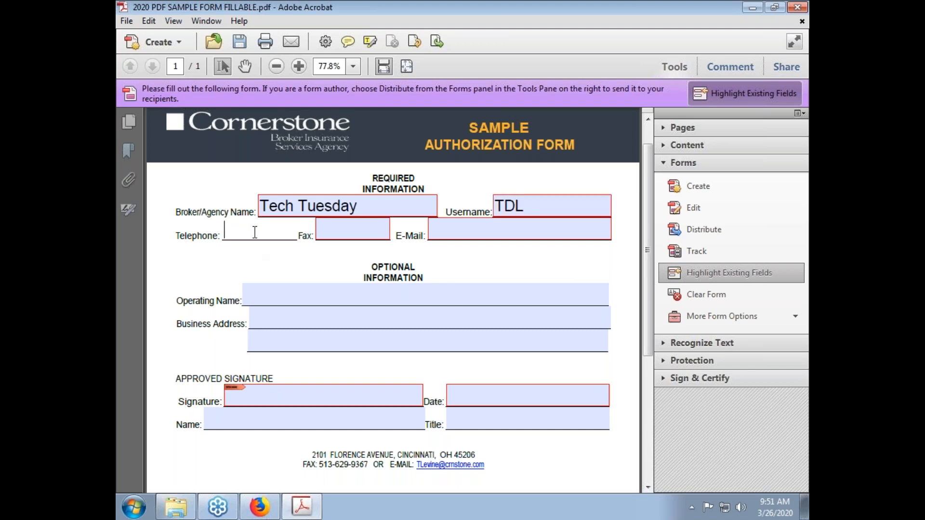
text(506163)
click(322, 227)
text(516)
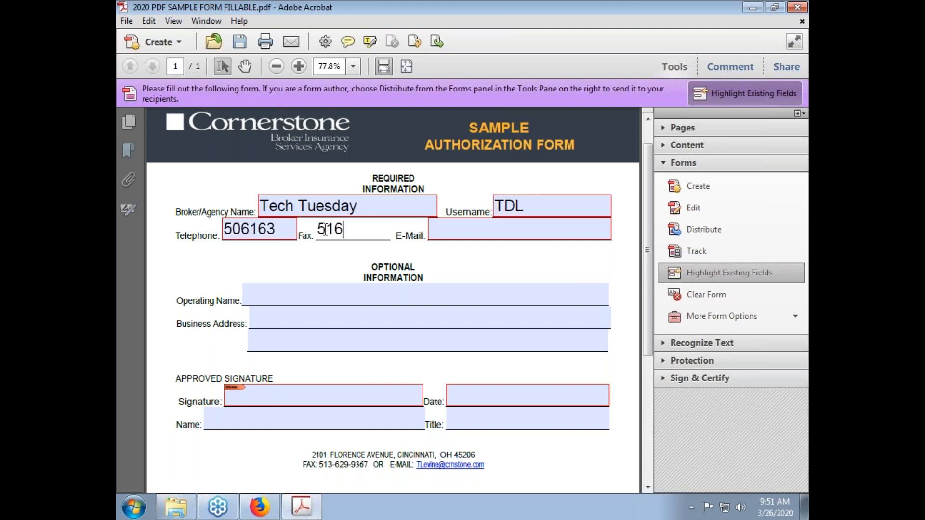
click(450, 395)
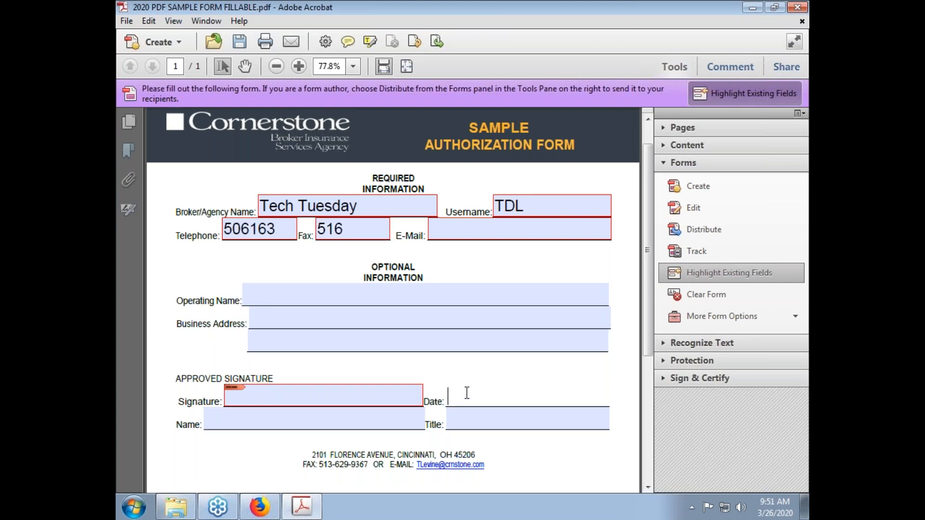
text(3/26/20)
click(366, 401)
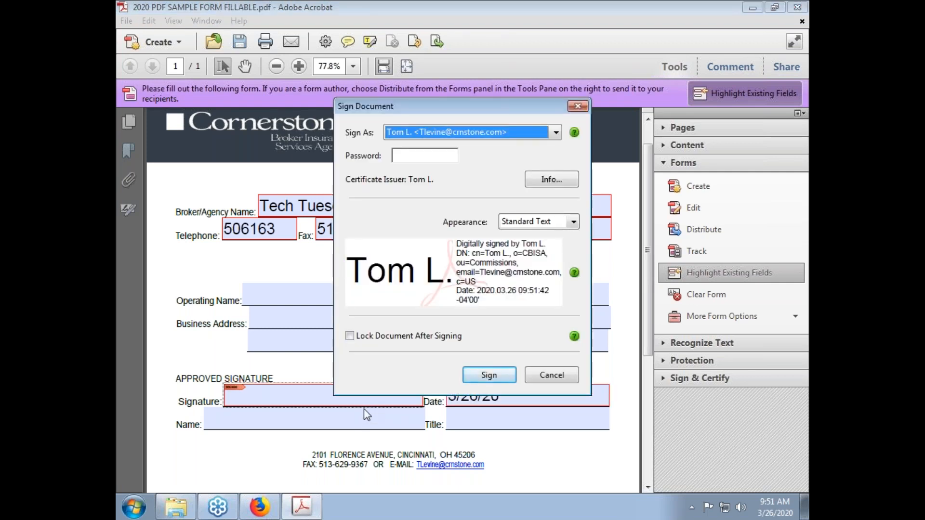
Cancel and reopen Sign Document for the Signature field, then list the Sign As identities
click(550, 374)
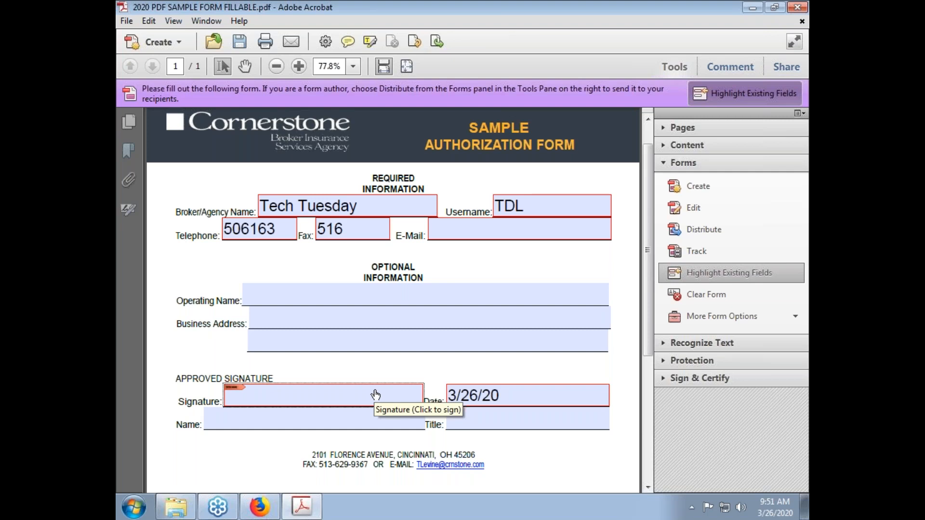
click(370, 397)
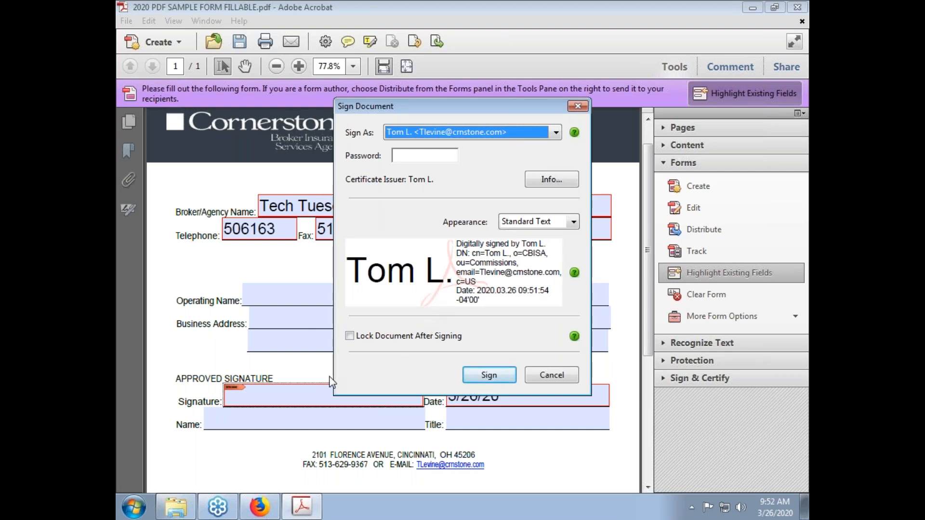
click(410, 154)
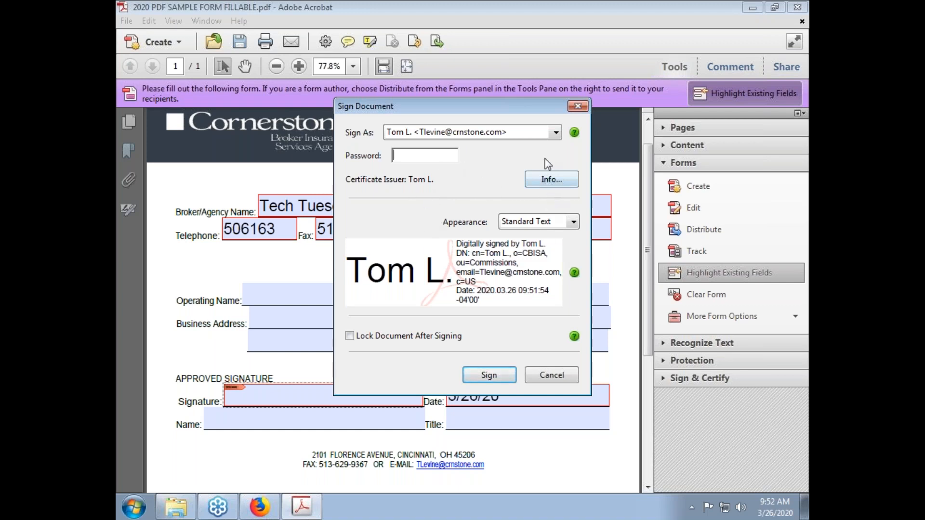
click(553, 135)
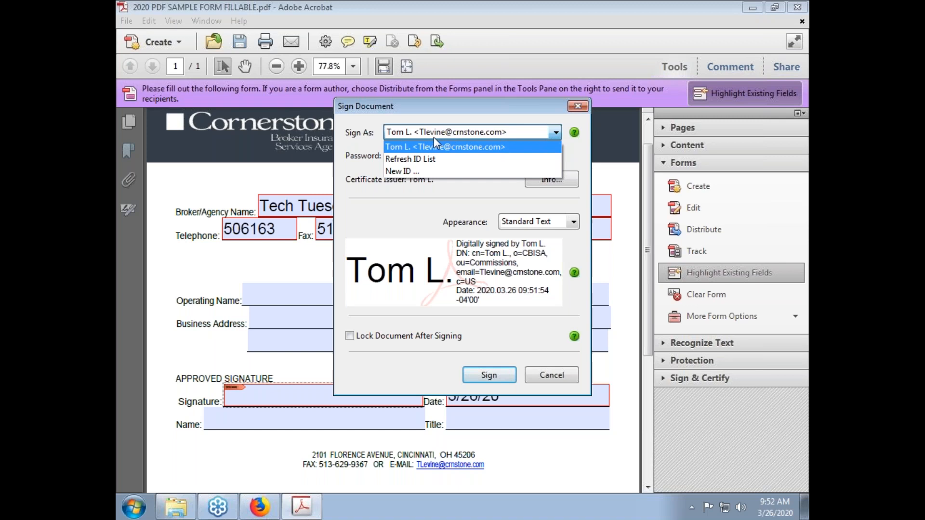
Start creating a brand-new digital ID stored as a new PKCS#12 file
click(409, 170)
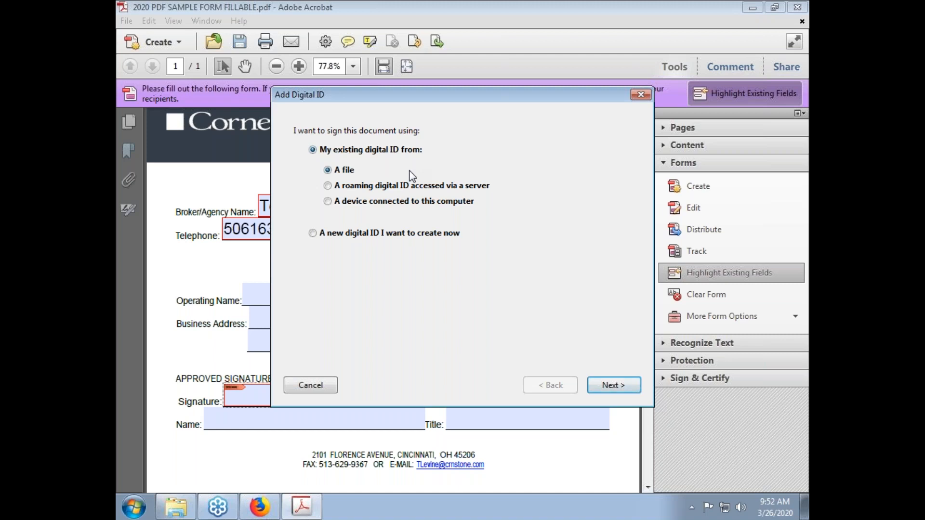
click(330, 238)
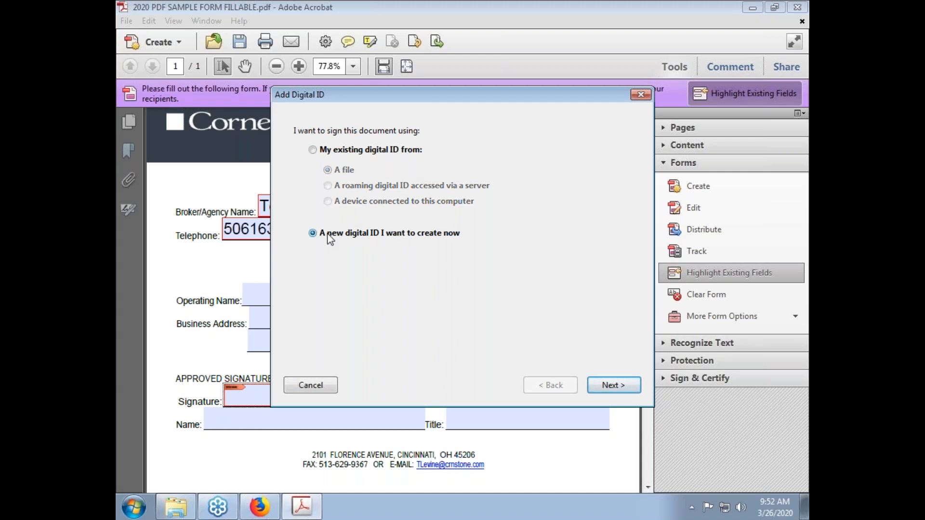
click(619, 389)
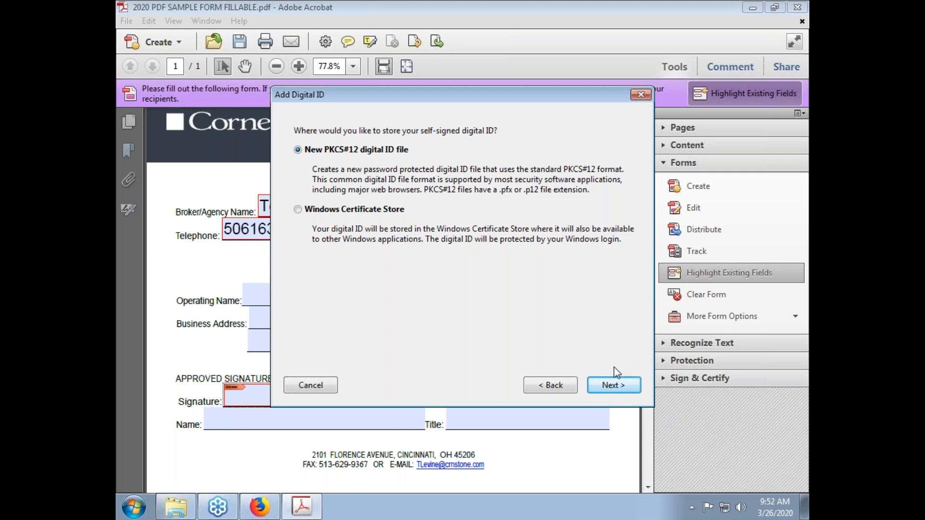
click(615, 386)
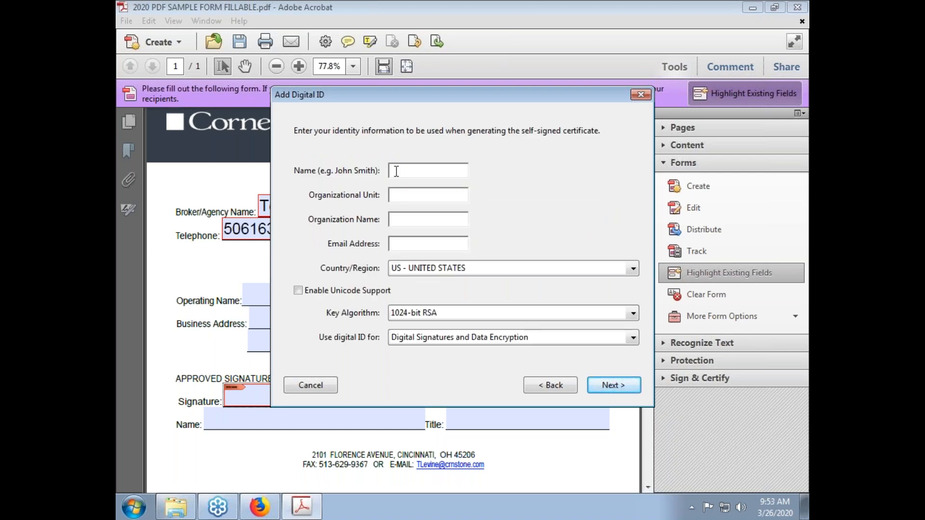
Enter identity name 'Tech Tuesday', organizational unit 'Tech ED' and the contact e-mail address
text(Tech Tuesday)
click(426, 196)
text(Tech ED)
click(425, 218)
text(Tech Tuesday)
click(458, 246)
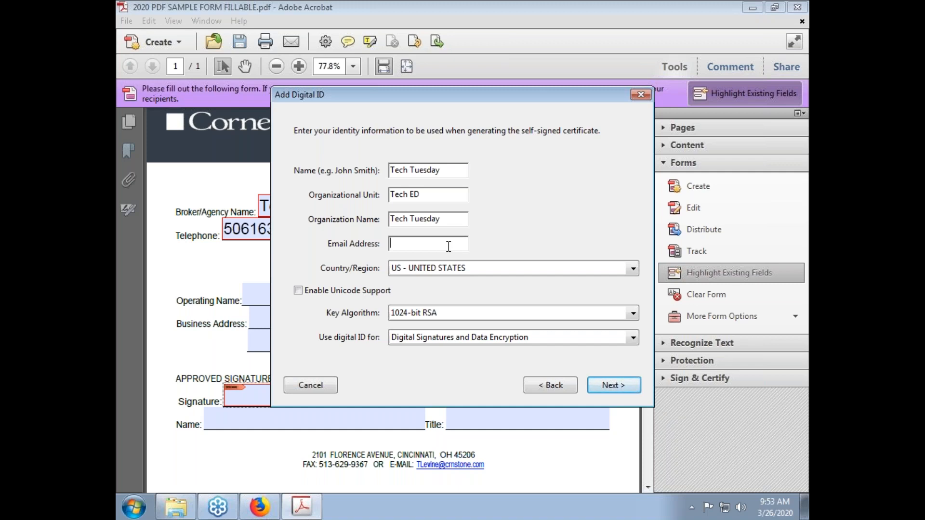
Keep Unicode off and 1024-bit RSA, and use the ID for Digital Signatures
click(340, 292)
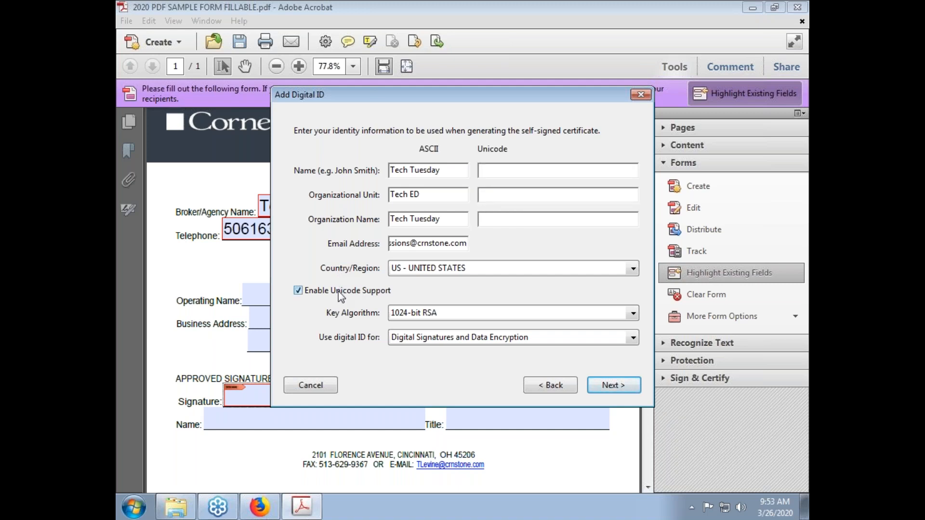
click(339, 292)
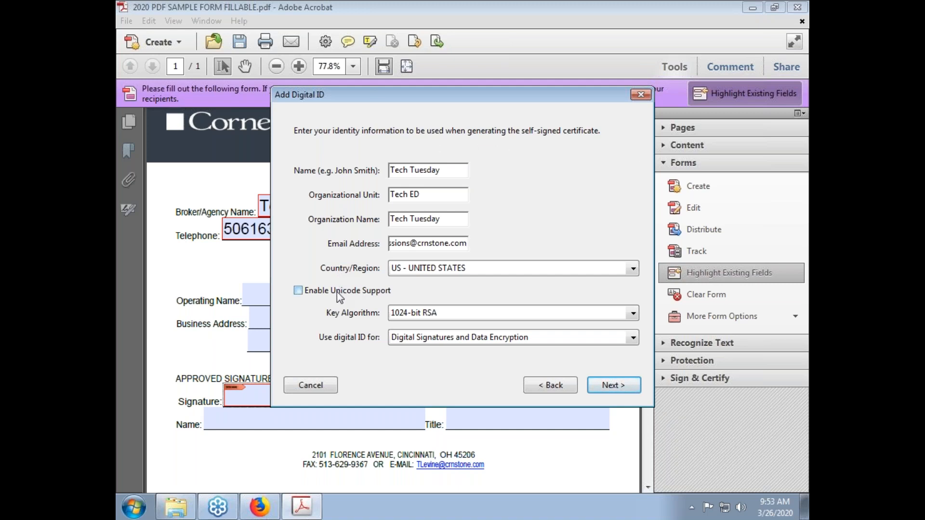
click(409, 314)
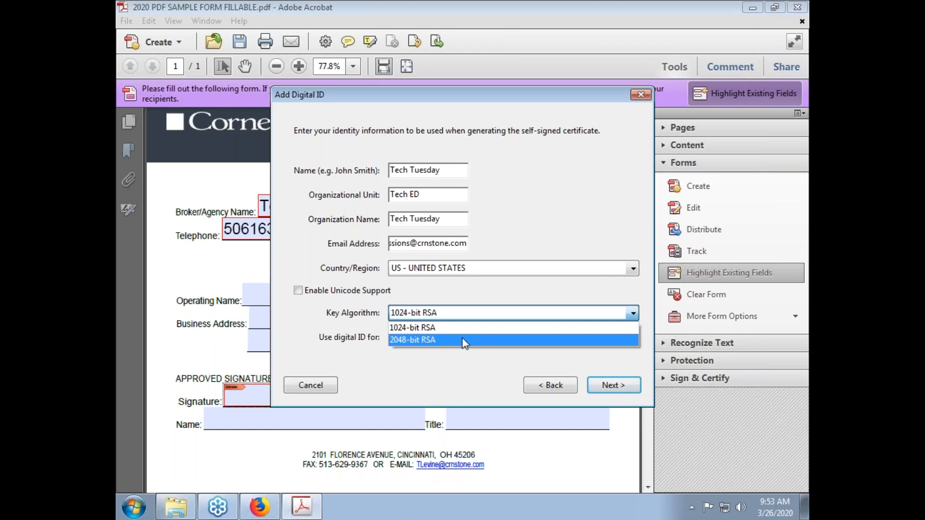
click(450, 330)
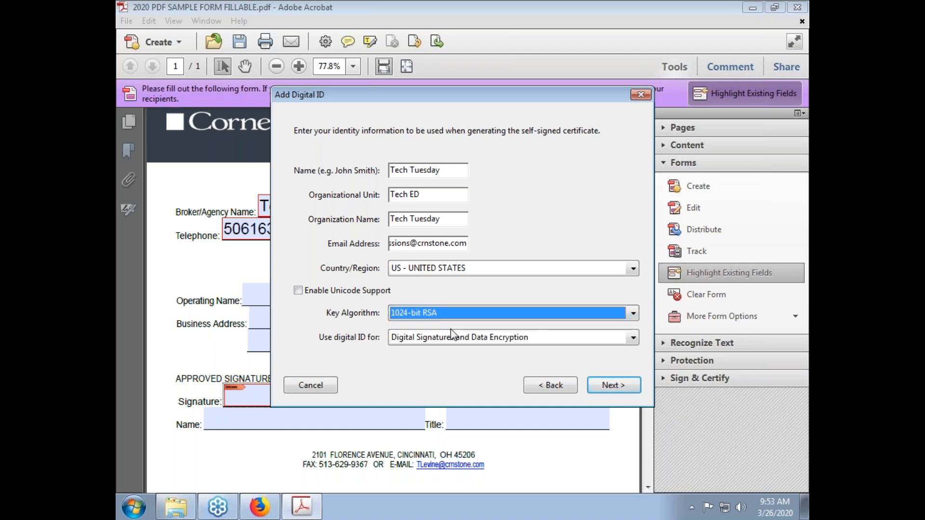
click(415, 340)
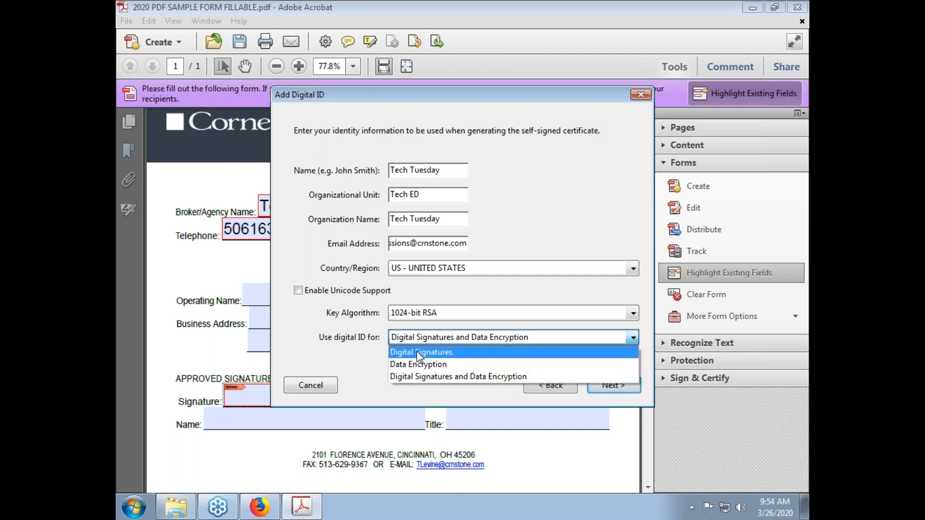
click(417, 351)
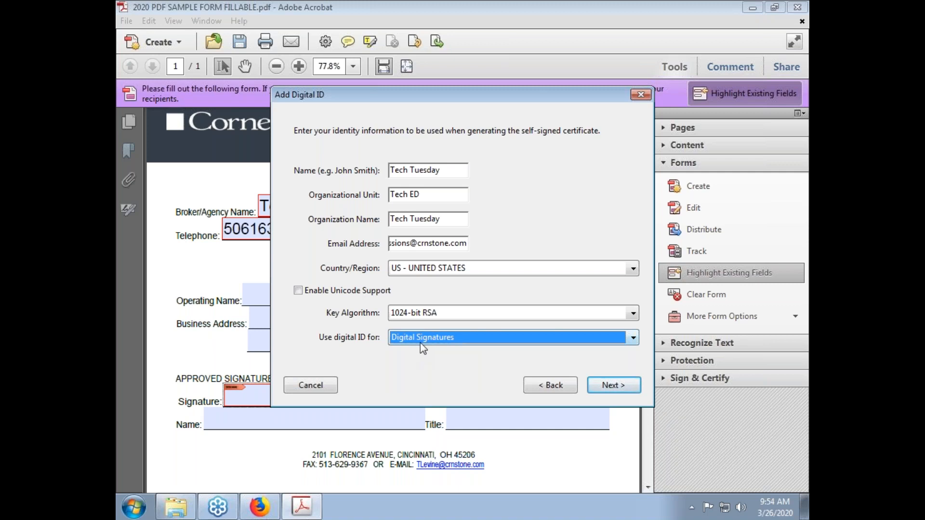
click(603, 385)
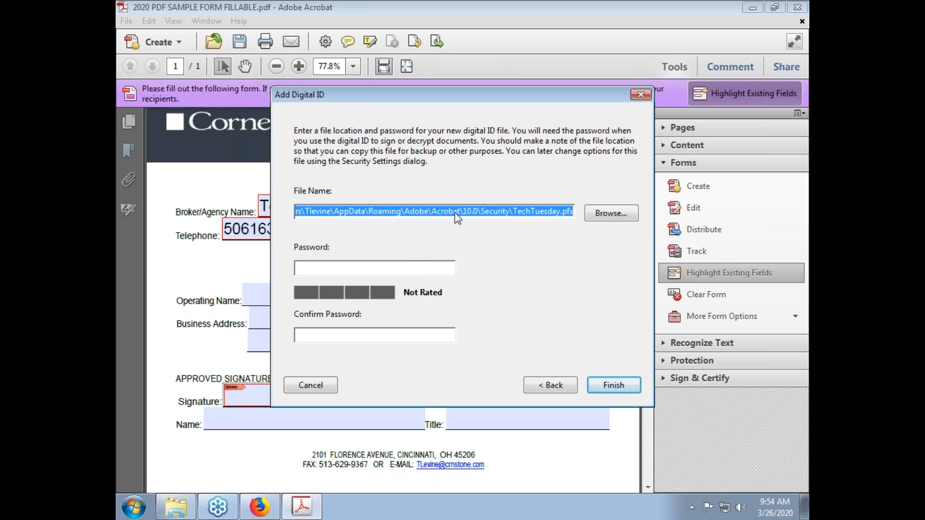
Set and confirm a password for the TechTuesday.pfx ID file and finish creating it
click(401, 213)
mouse_move(461, 213)
mouse_down()
mouse_move(313, 225)
mouse_move(301, 216)
mouse_move(464, 218)
mouse_up()
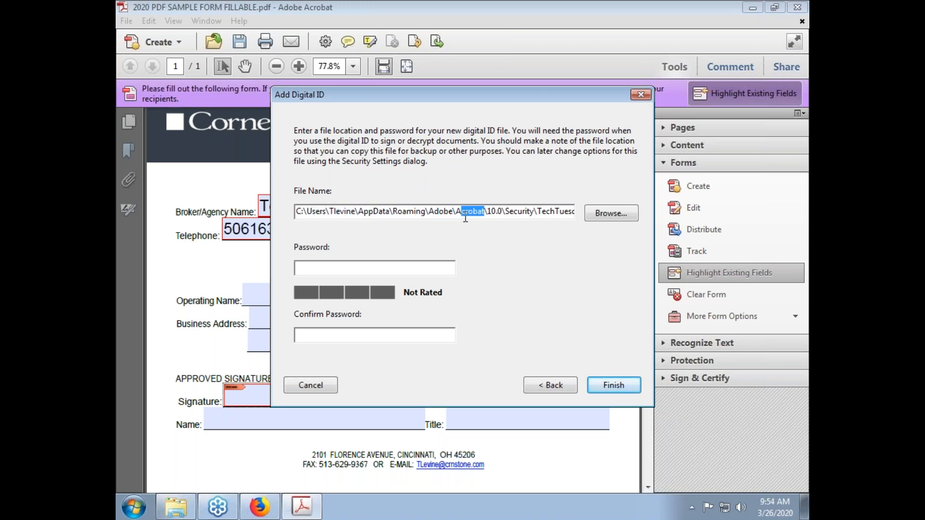
click(439, 269)
text(****)
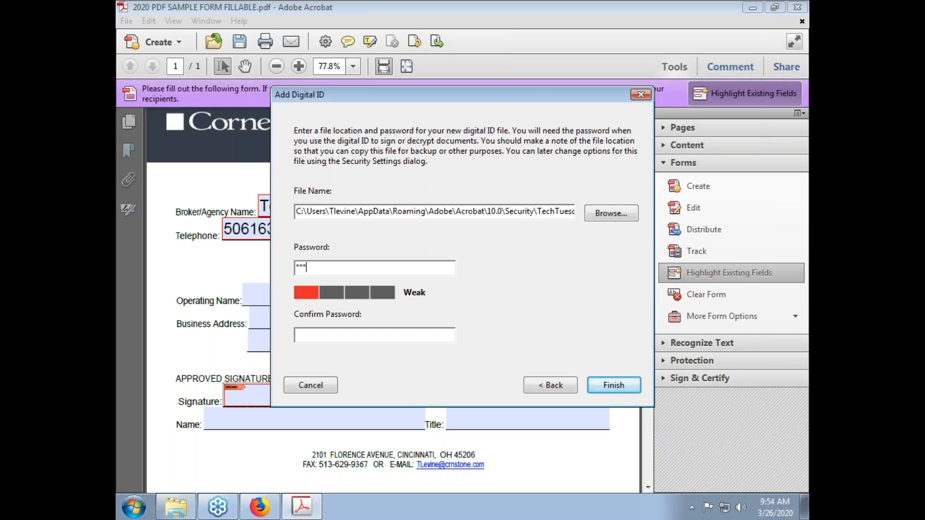
text(*******)
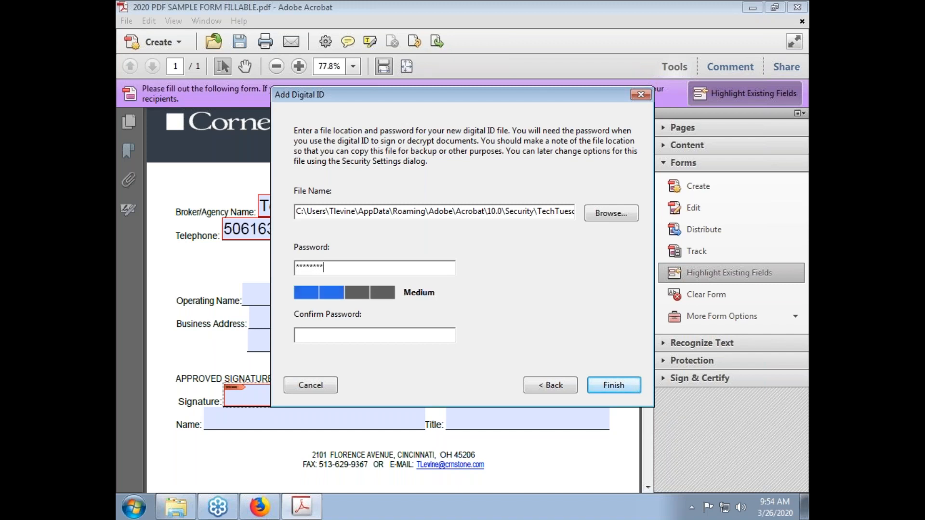
click(424, 334)
text(******)
key(BackSpace)
key(BackSpace)
key(BackSpace)
key(BackSpace)
key(BackSpace)
key(BackSpace)
text(***********)
click(623, 388)
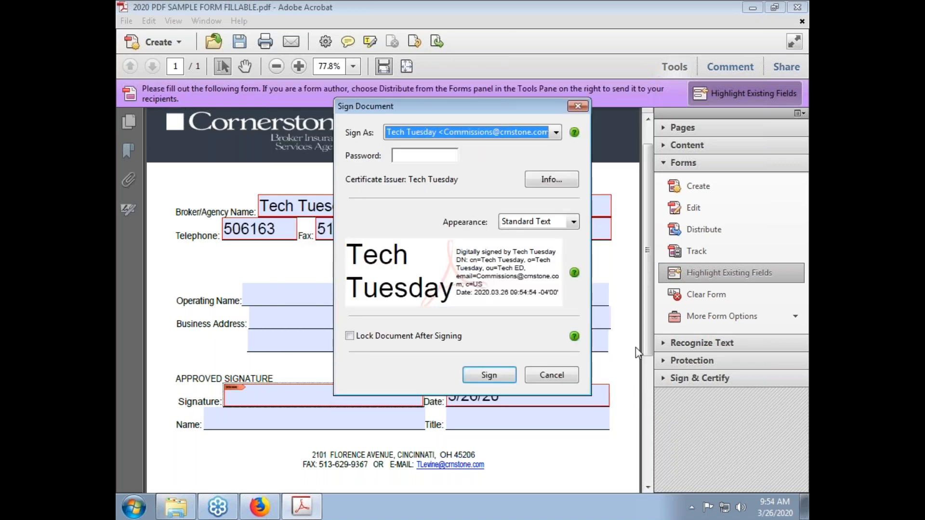
Enter the digital ID password for signing, leaving Lock Document After Signing unchecked
click(437, 154)
click(489, 376)
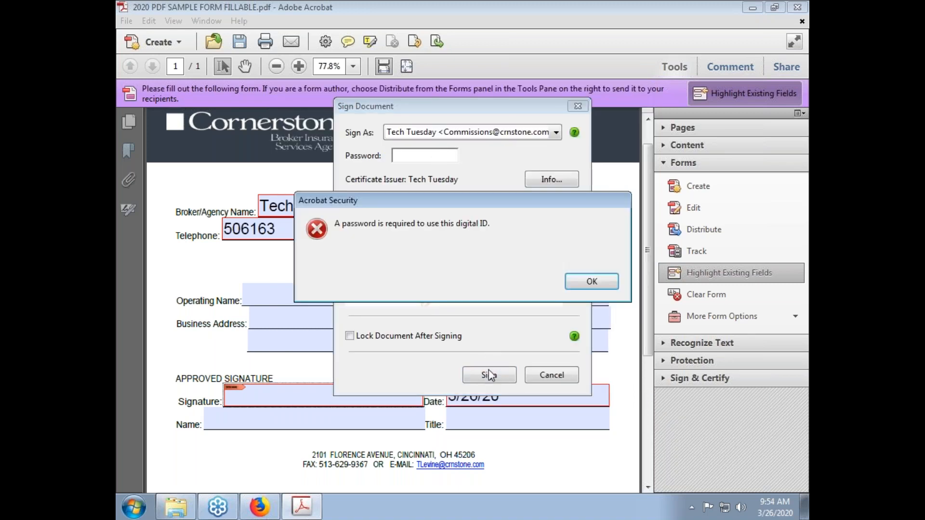
click(584, 284)
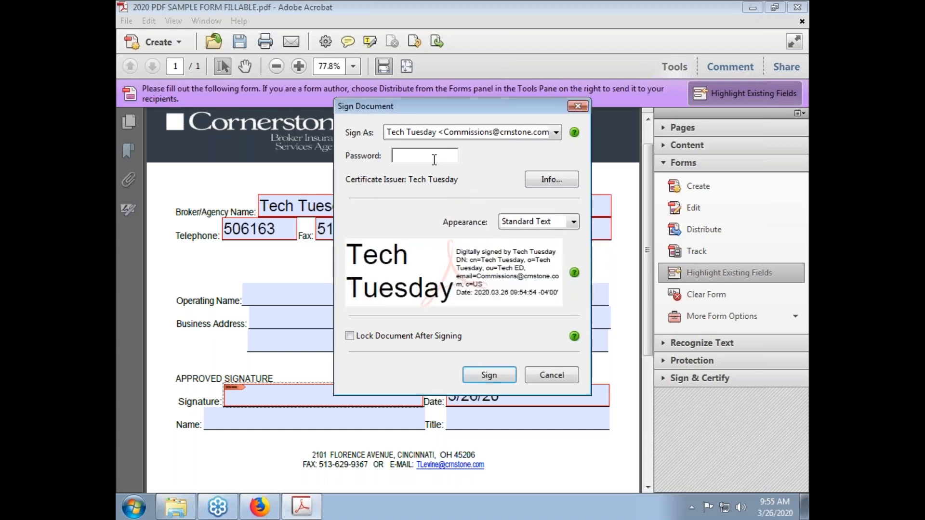
text(***********)
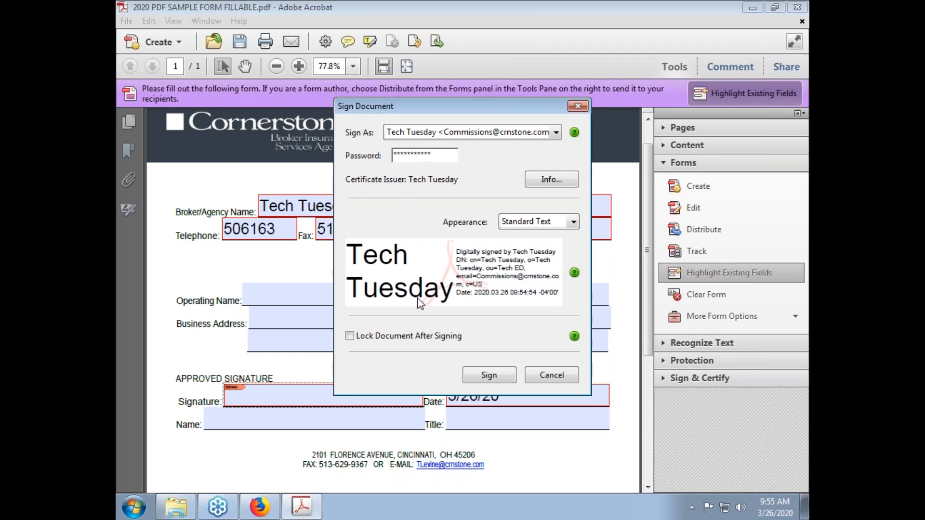
click(408, 337)
click(406, 337)
Apply the signature and save the copy as '2020 PDF SAMPLE FORM FILLABLE SIGNED.pdf'
click(488, 376)
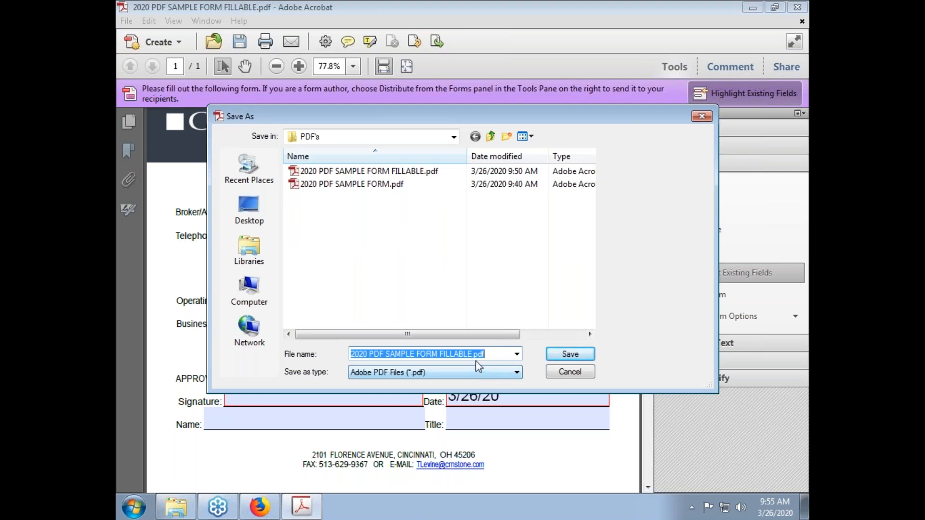
click(473, 355)
text(signed)
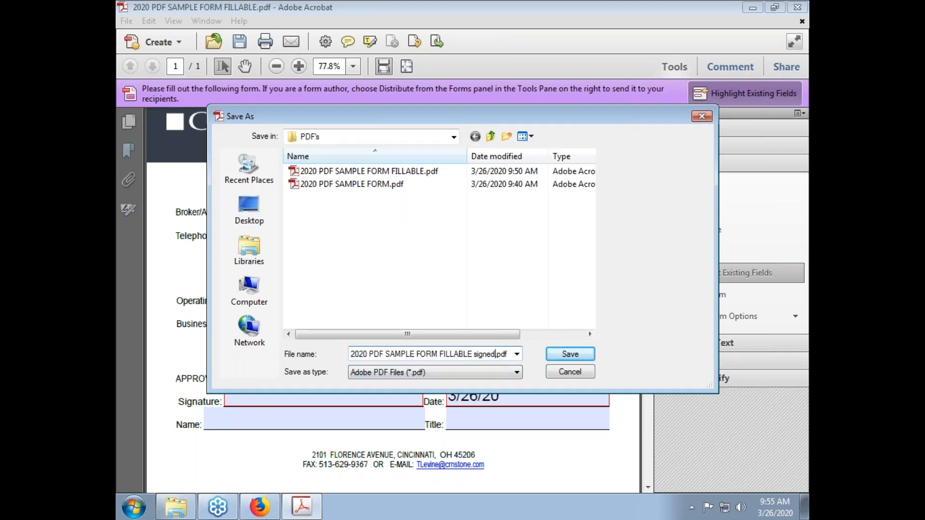
drag(475, 352, 497, 352)
text(SIGNED)
click(558, 355)
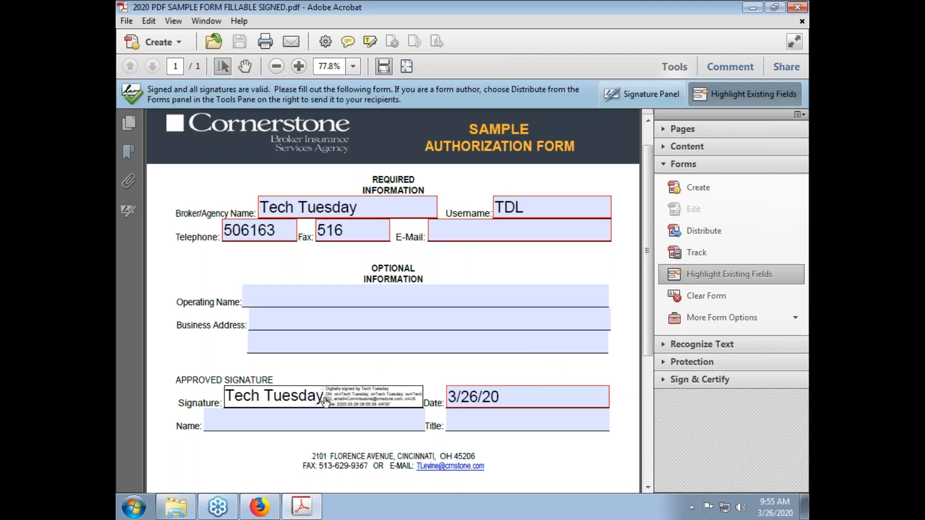
click(378, 388)
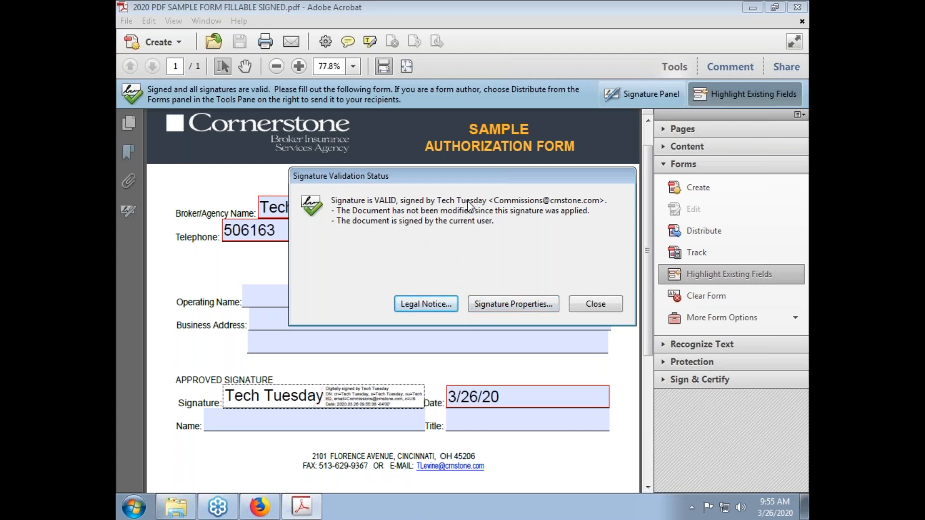
click(486, 311)
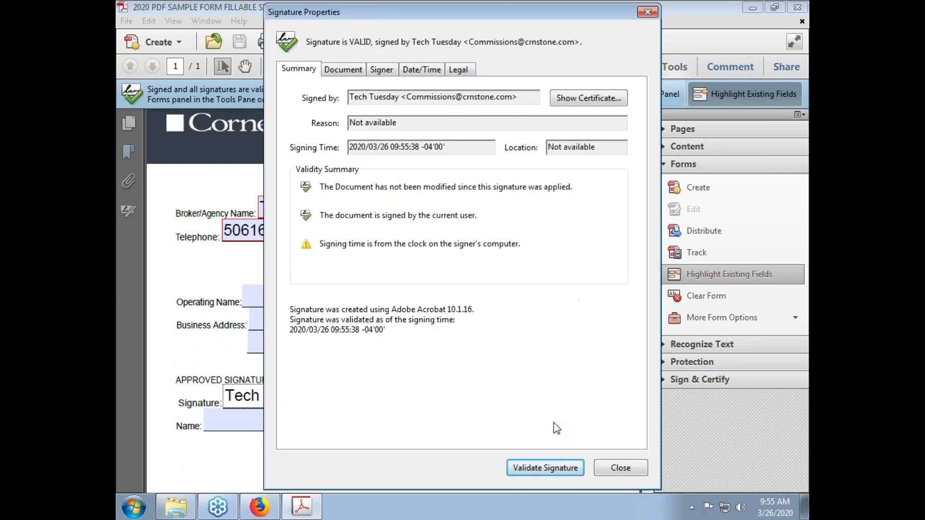
click(609, 475)
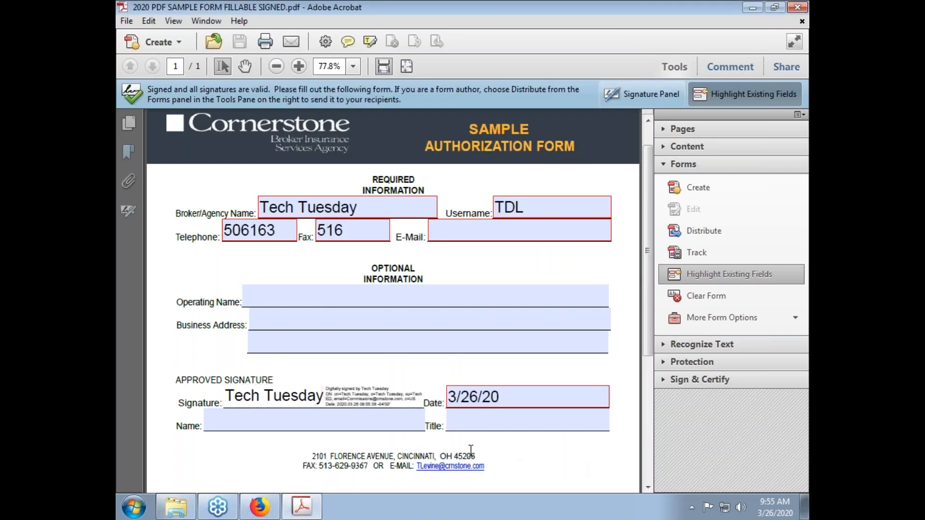
scroll(471, 450, down, 3)
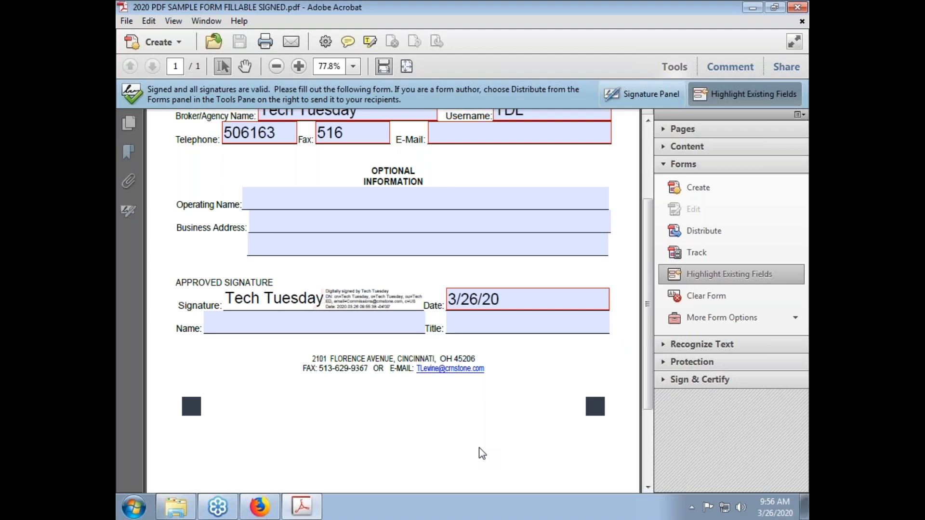
scroll(487, 446, up, 4)
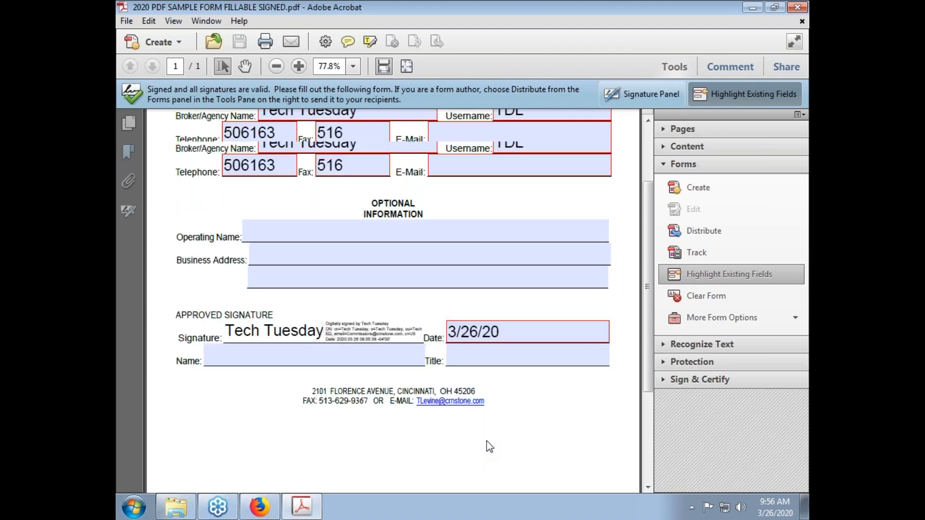
click(461, 266)
click(462, 266)
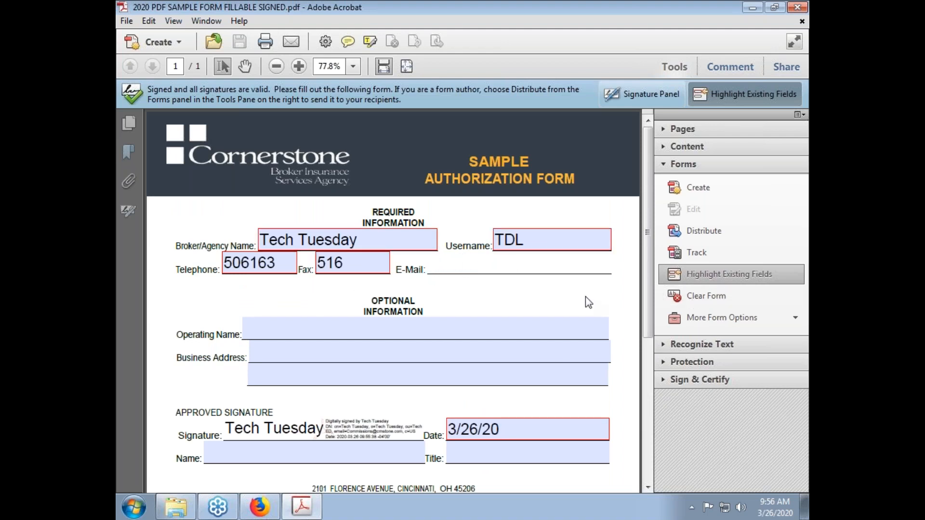
click(498, 330)
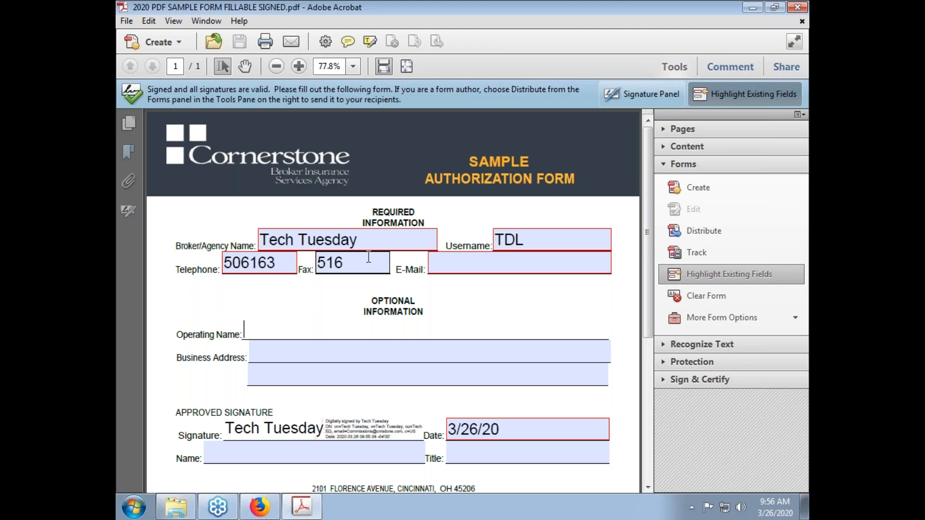
click(447, 260)
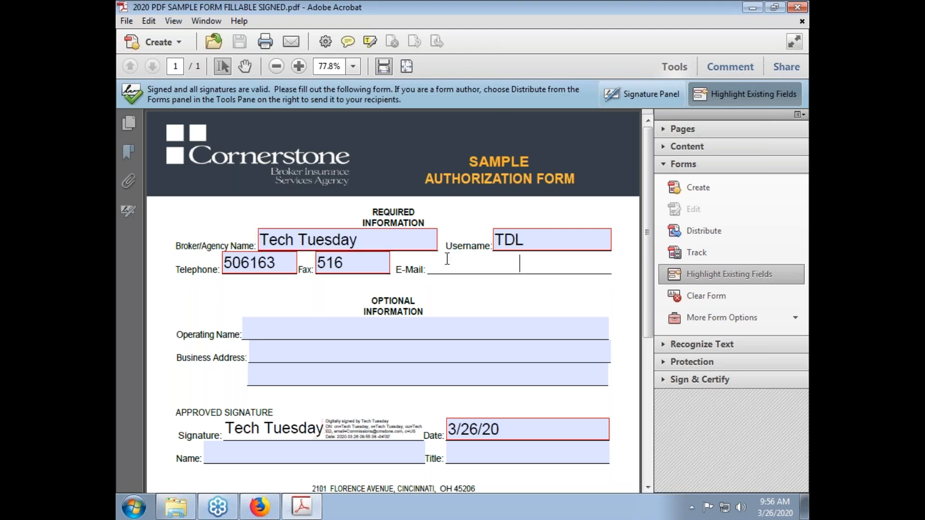